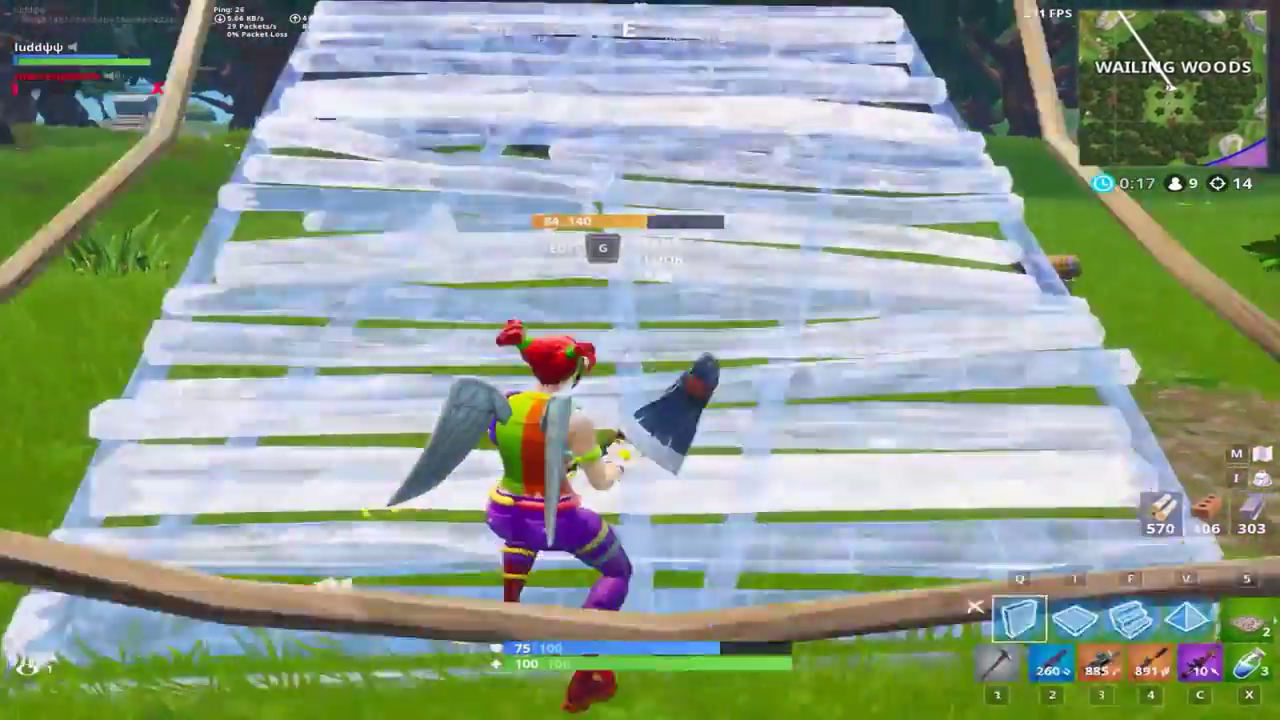
left_click(640, 360)
left_click(640, 360)
key("4")
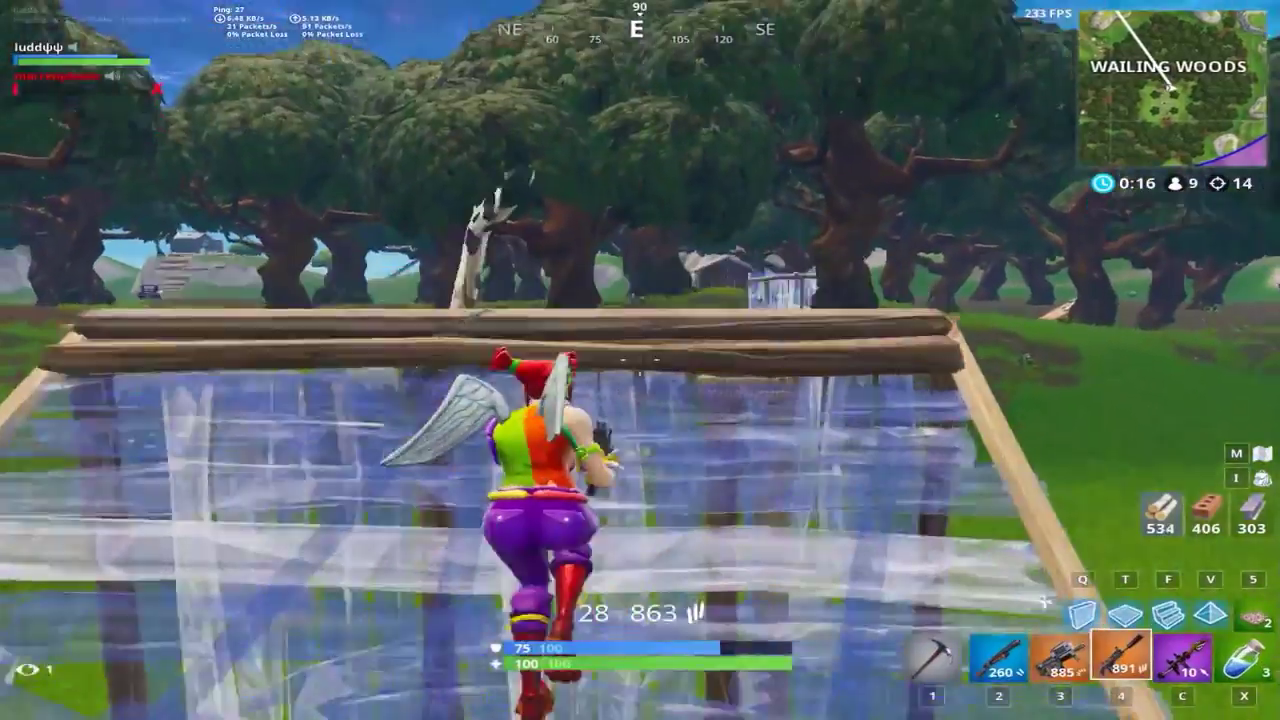
left_click(640, 360)
left_click(640, 360)
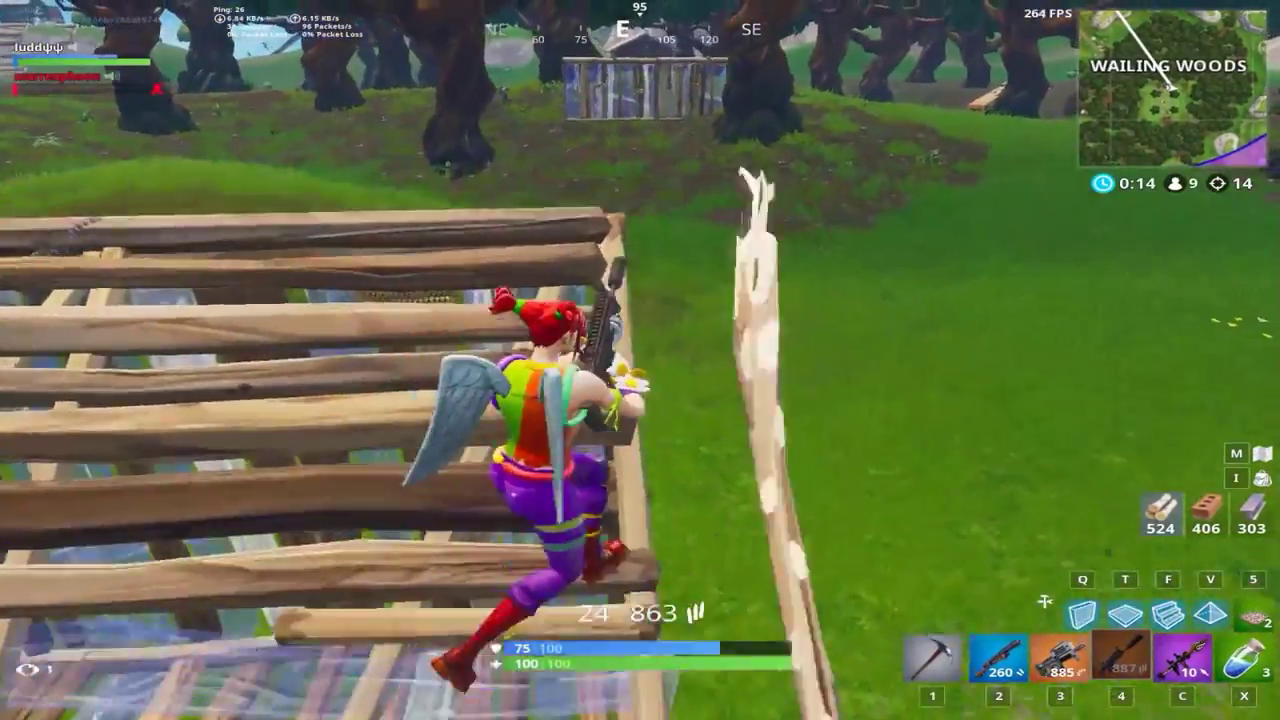
key("r")
key("t")
left_click(640, 360)
key("c")
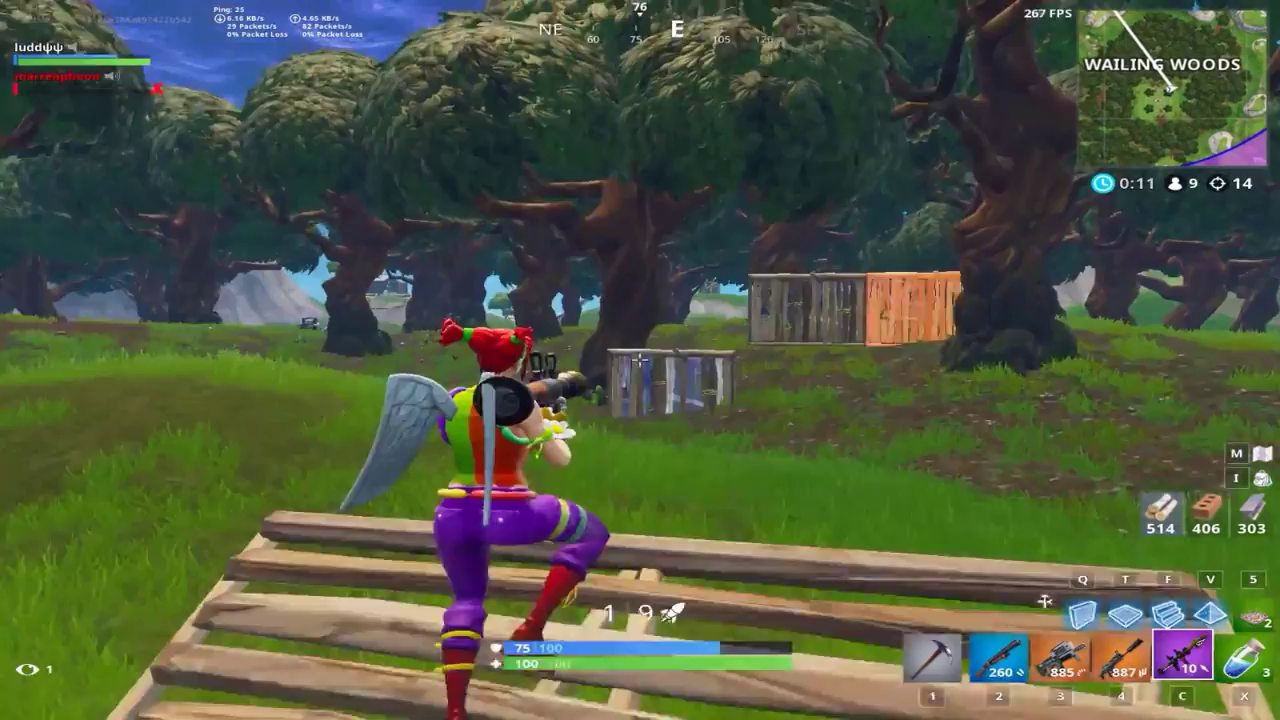
left_click(640, 360)
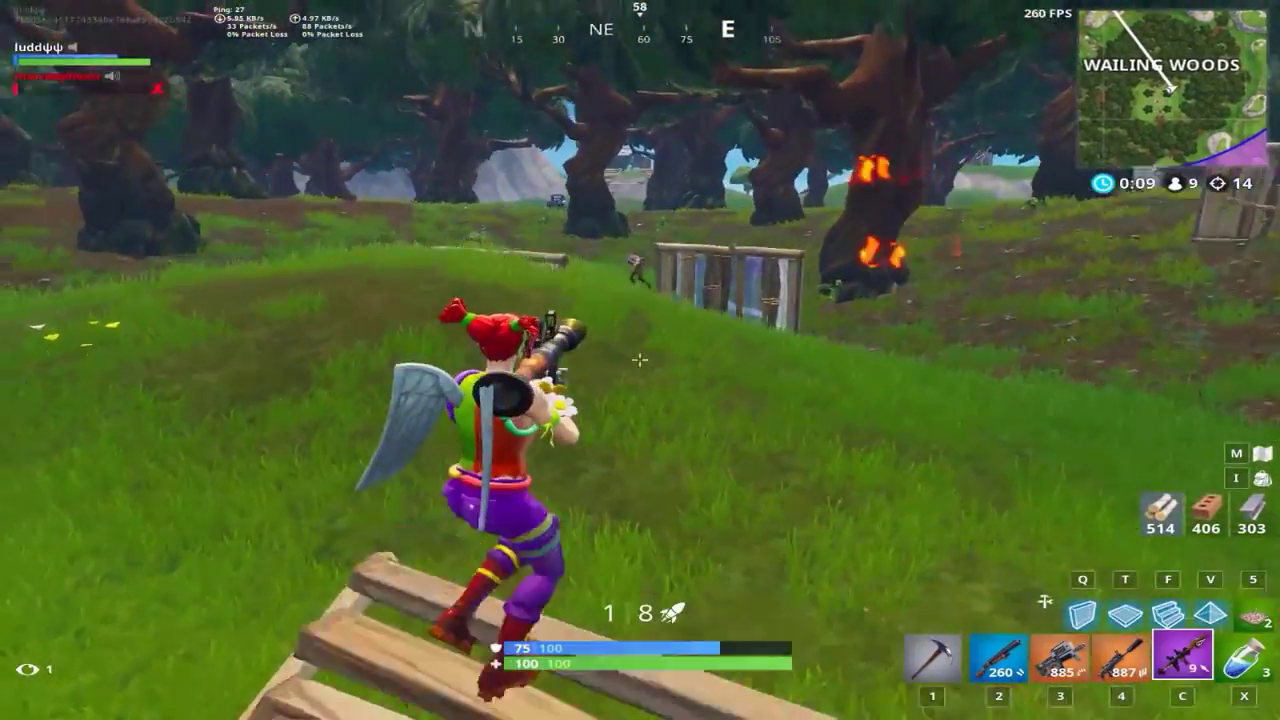
left_click(640, 360)
key("2")
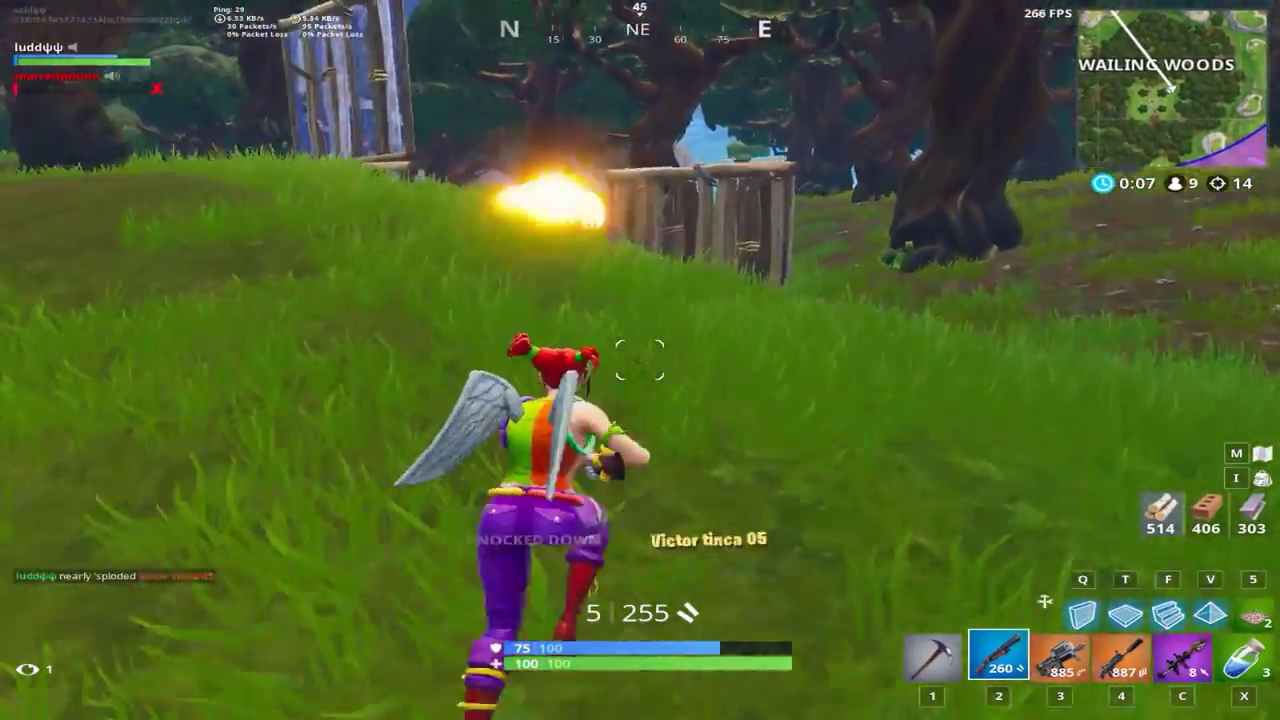
key("f")
left_click(640, 360)
left_click(640, 360)
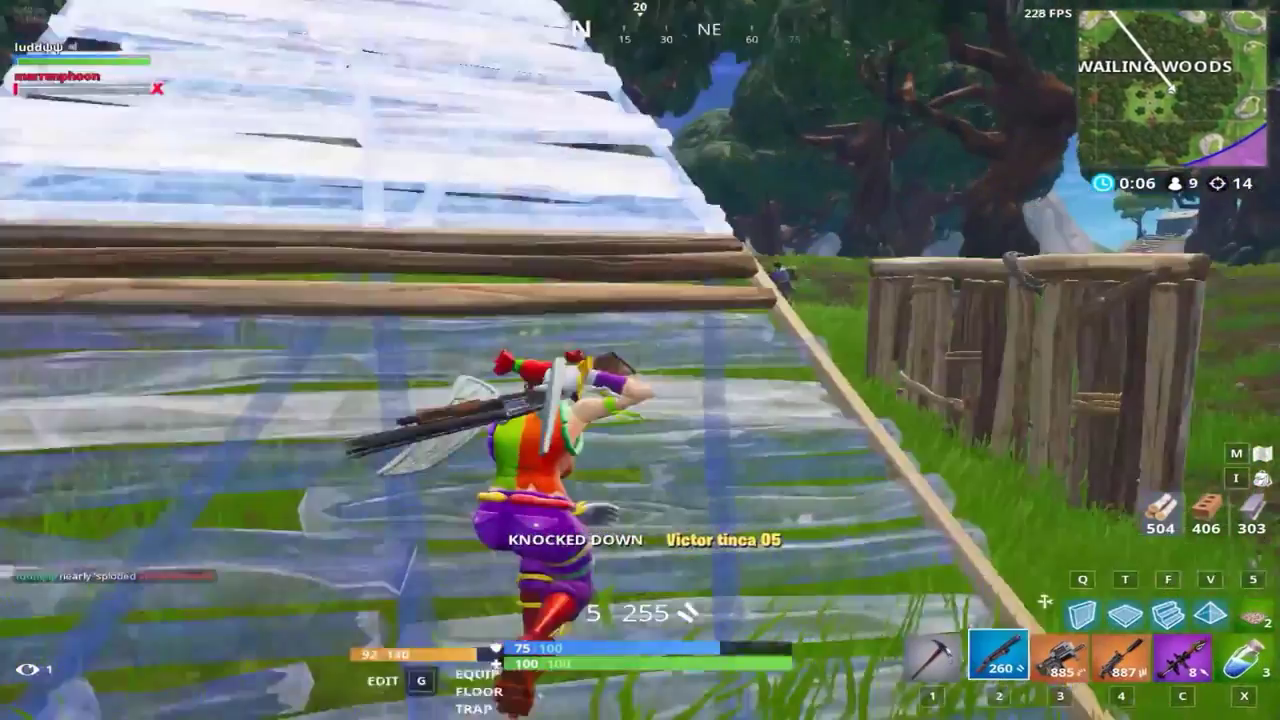
key("2")
key("3")
left_click(640, 360)
key("2")
left_click(640, 360)
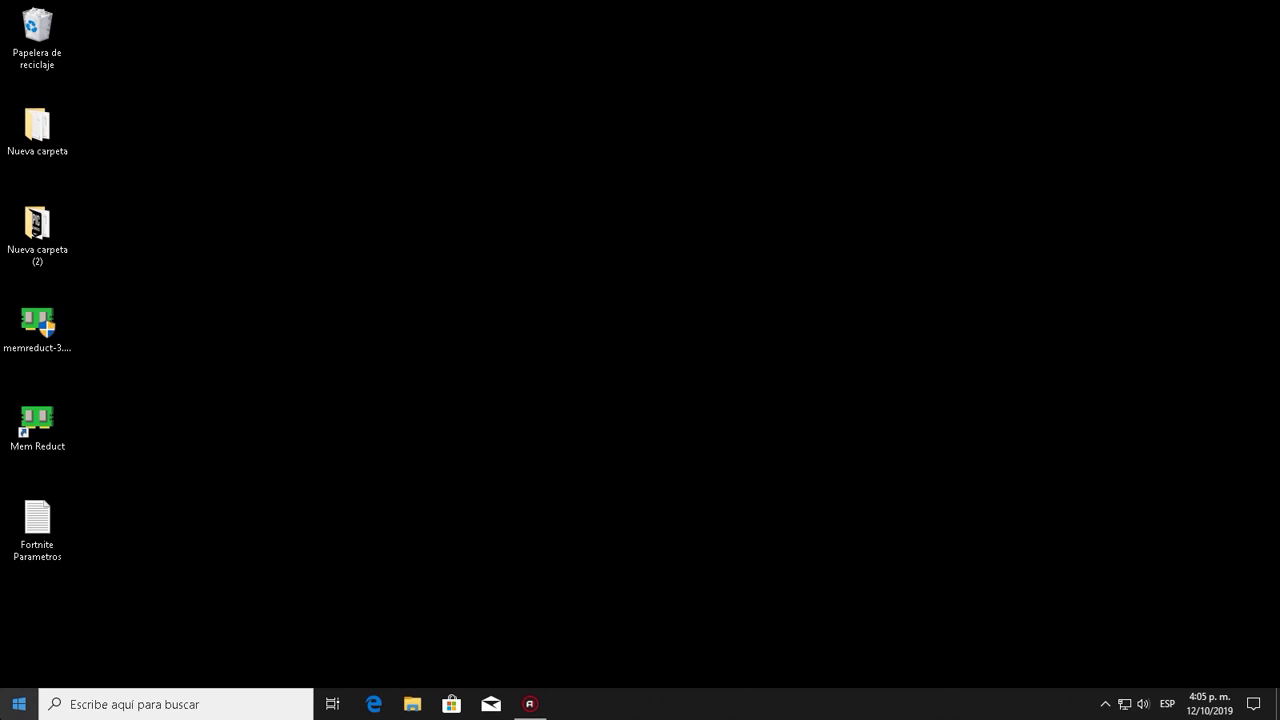
Step: Turn off notifications from apps and other senders in the Windows system settings under Notificaciones y acciones
left_click(19, 704)
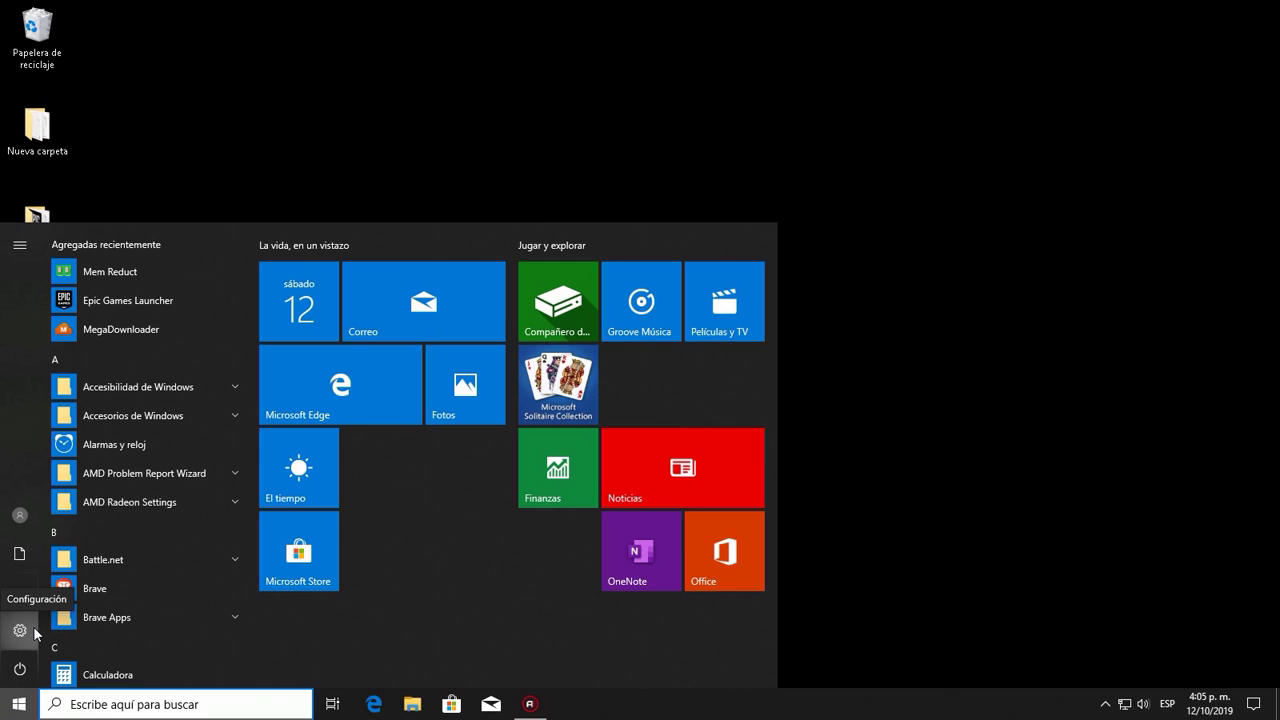
left_click(20, 630)
left_click(533, 268)
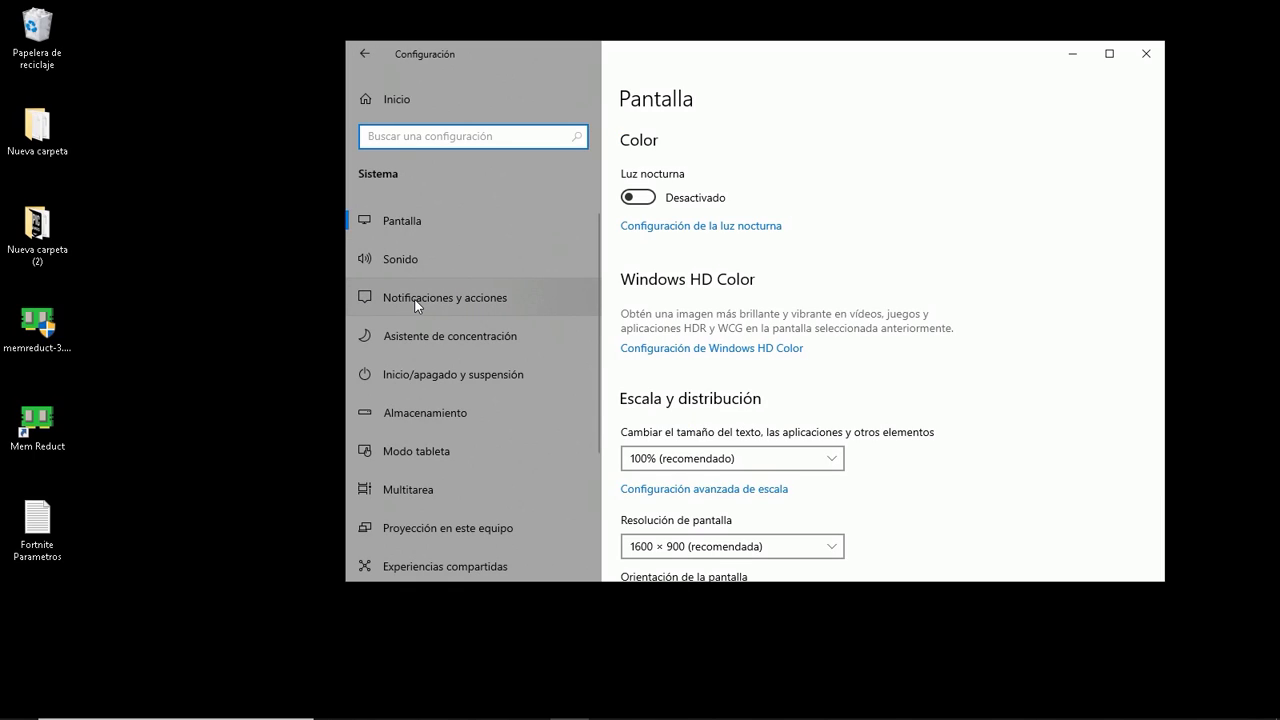
left_click(417, 306)
left_click(641, 334)
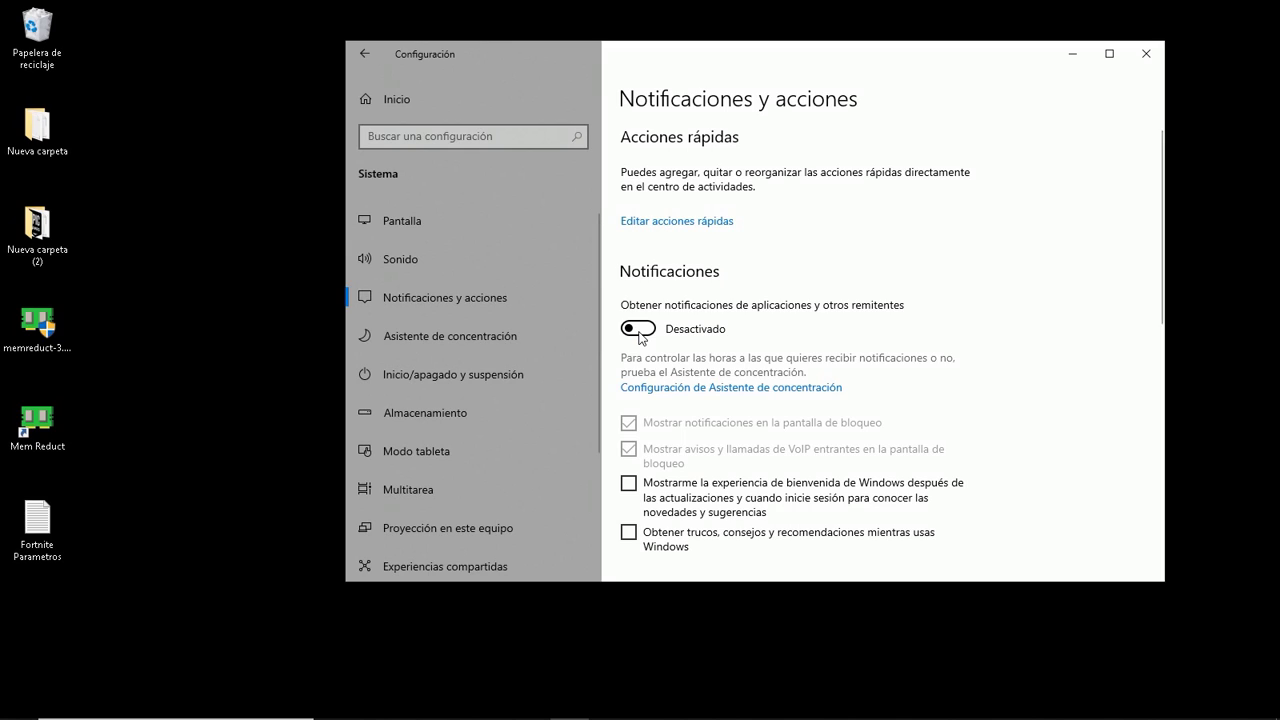
Step: Open the Almacenamiento settings and examine how space on Disco local (C:) is divided among categories
left_click(417, 410)
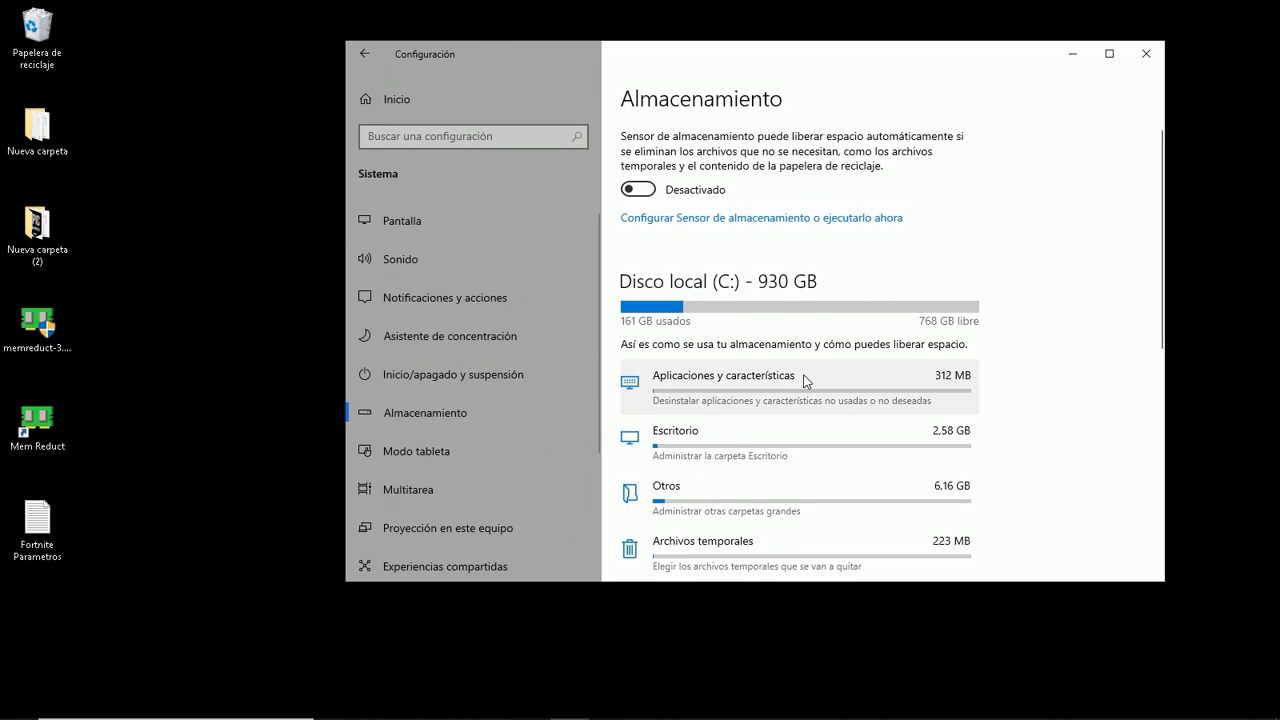
scroll(1020, 440, "down", 3)
scroll(1030, 410, "up", 3)
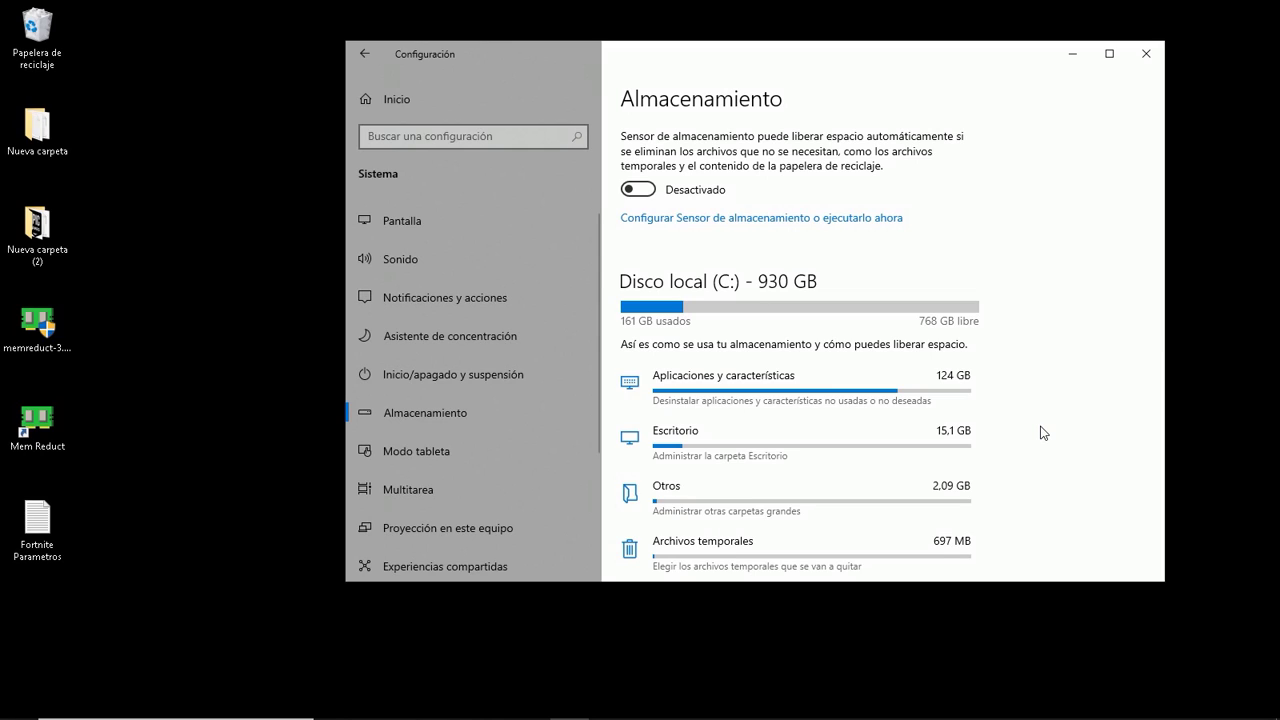
Step: Review the list of installed programs under Aplicaciones y características for unneeded ones, expanding the uninstall options of Dota 2
left_click(768, 378)
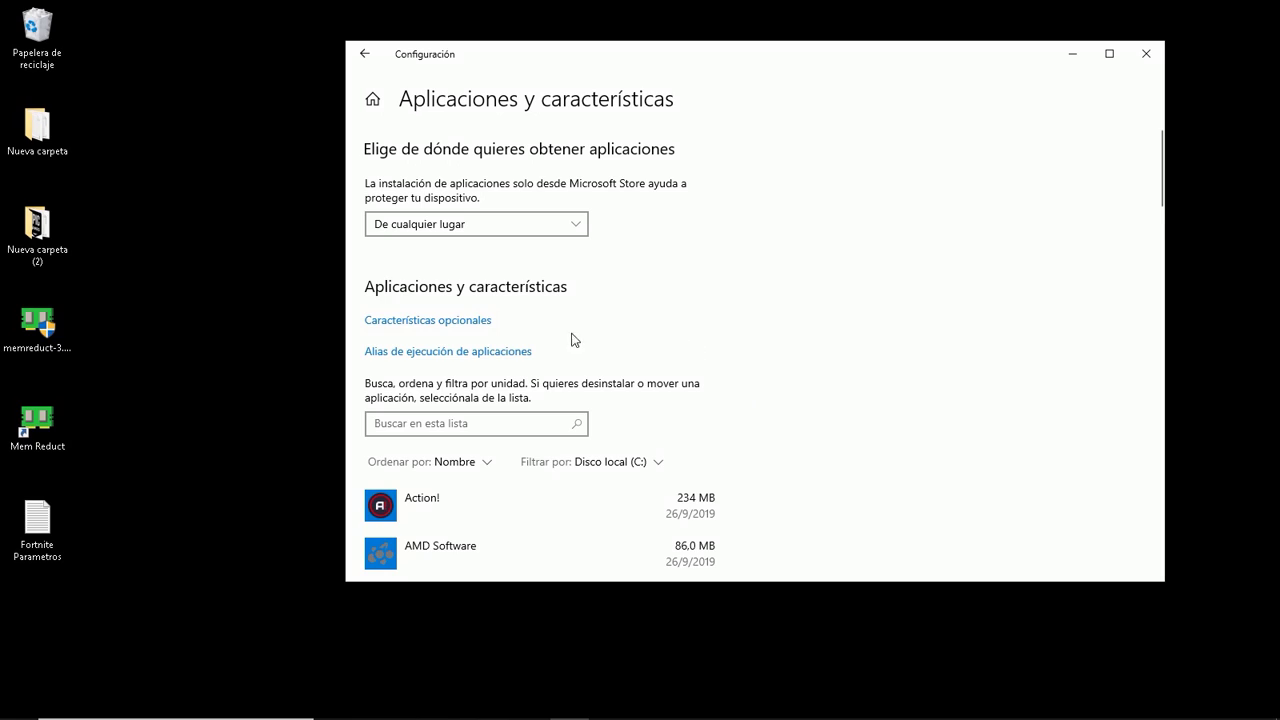
scroll(575, 340, "down", 8)
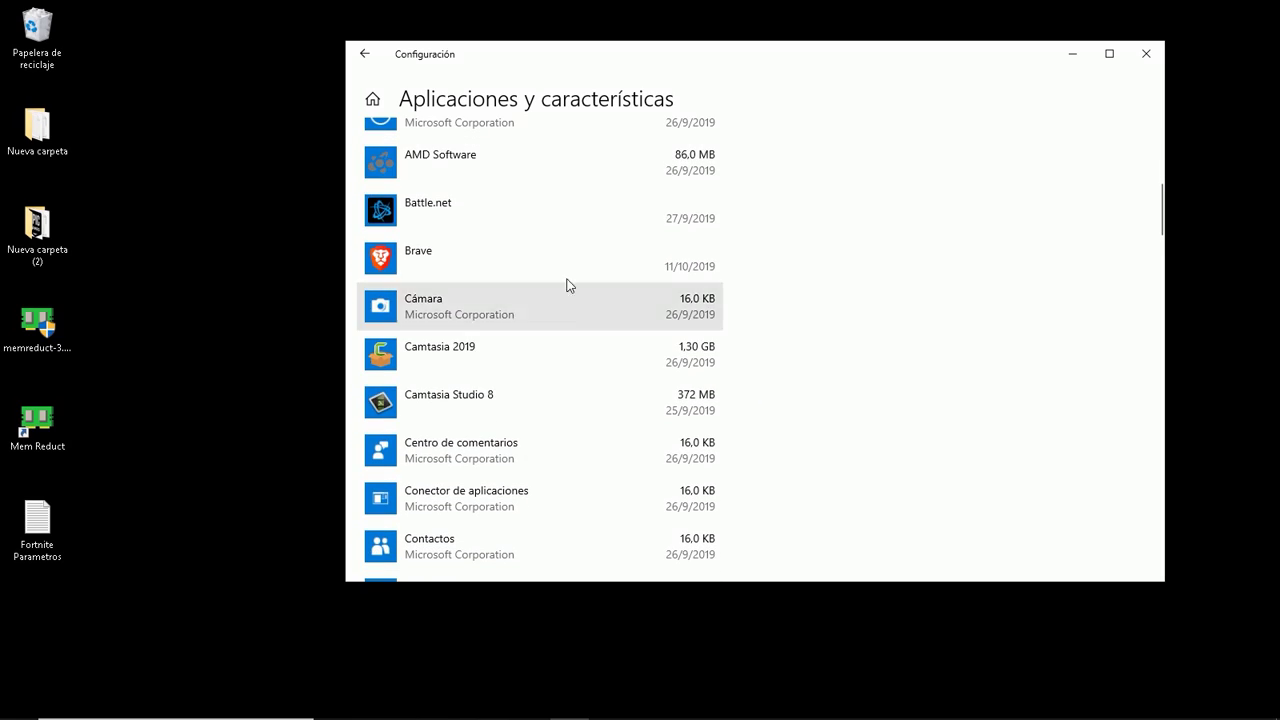
scroll(529, 386, "down", 3)
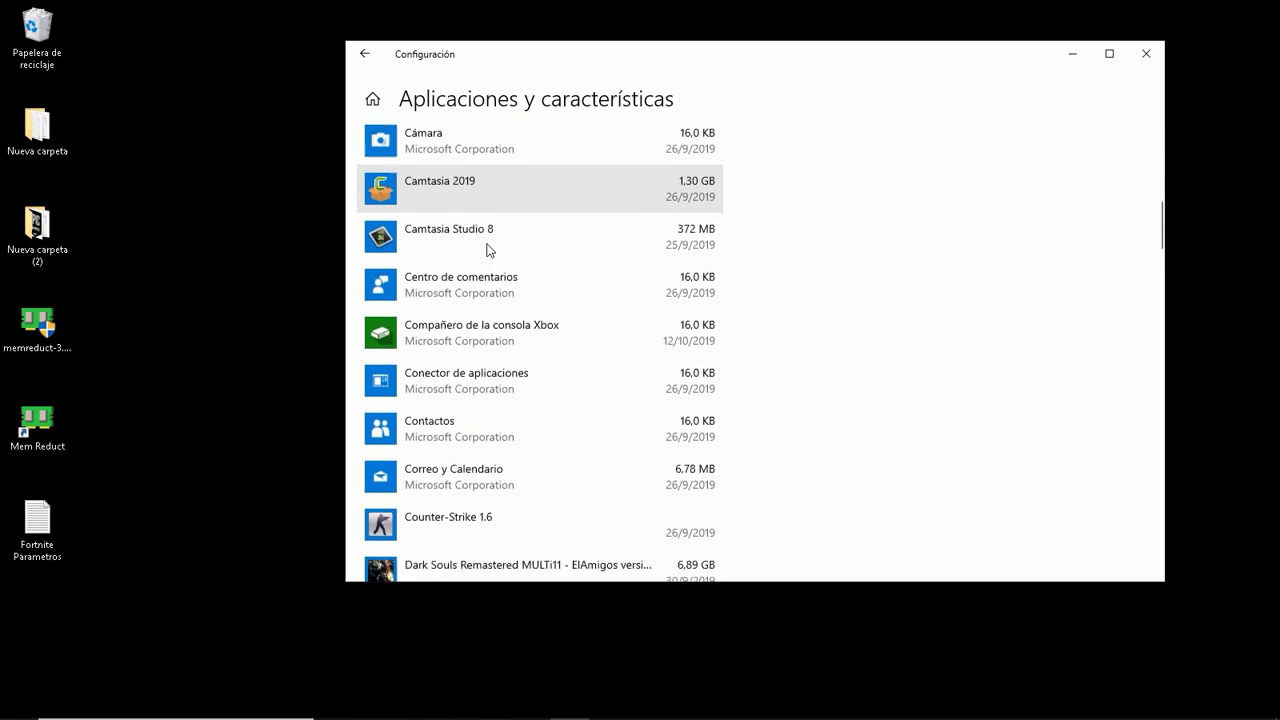
scroll(500, 300, "down", 2)
scroll(530, 310, "down", 3)
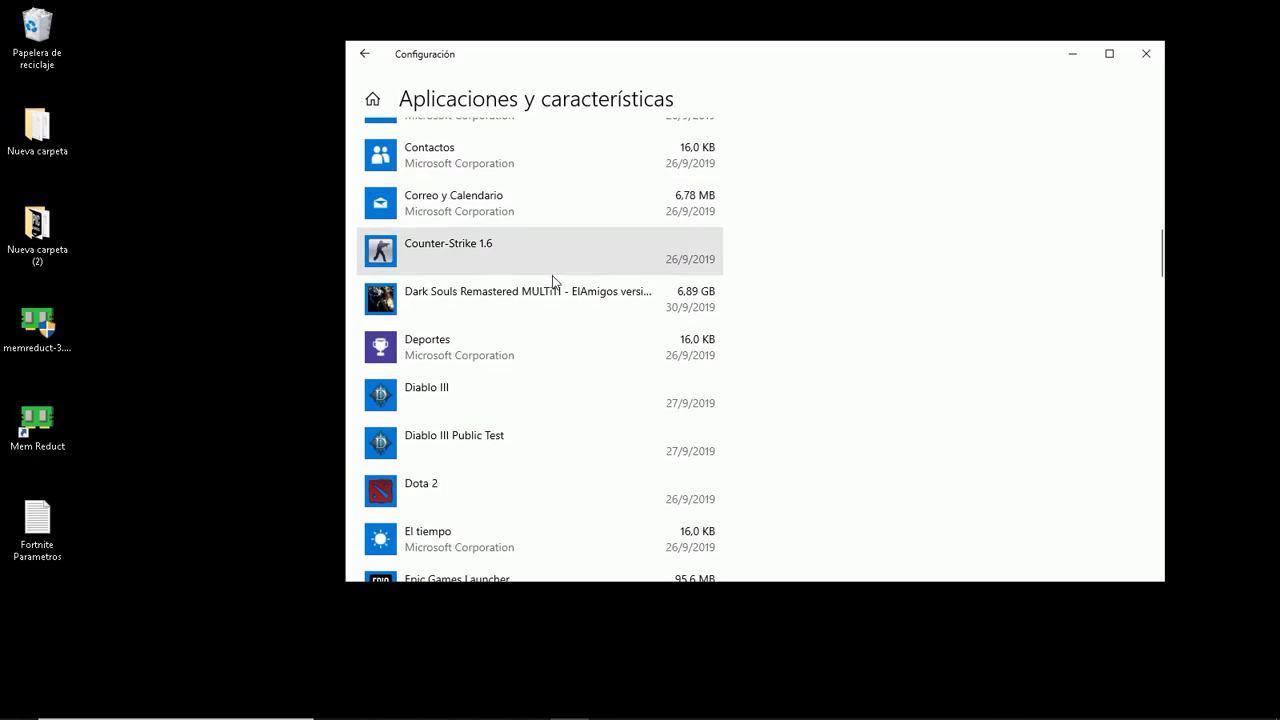
scroll(547, 310, "down", 3)
left_click(514, 336)
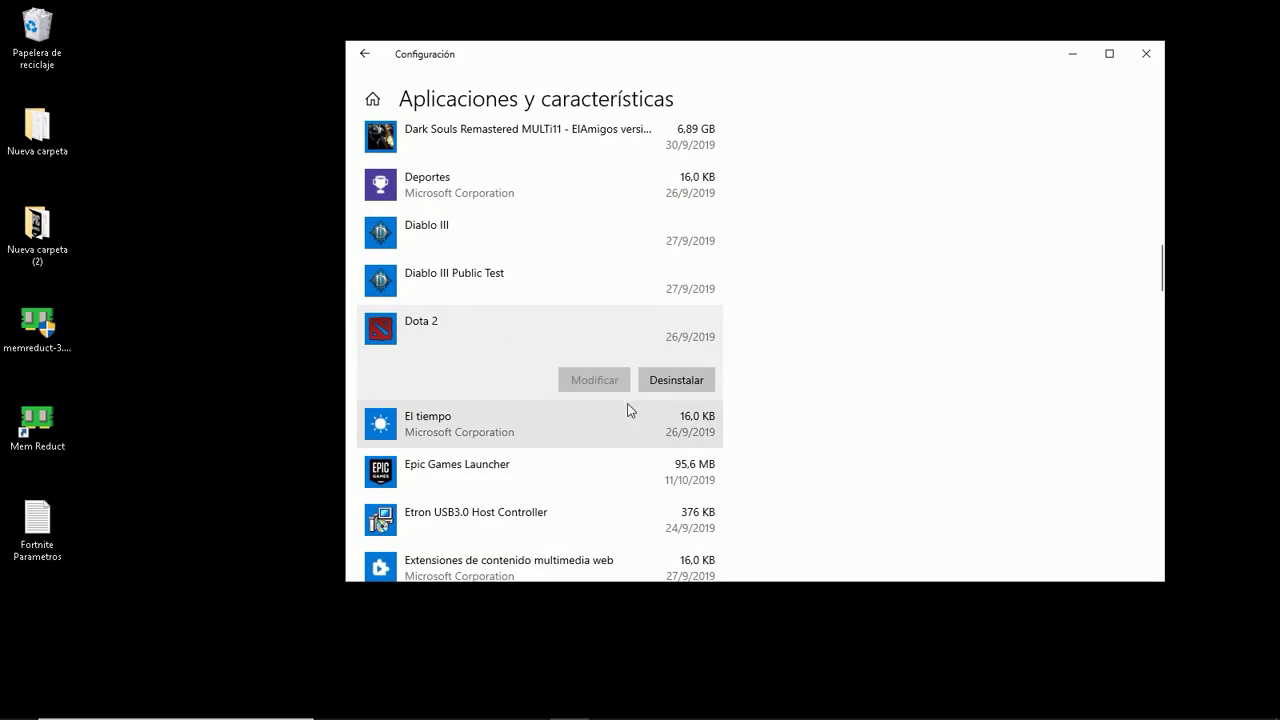
scroll(562, 261, "down", 12)
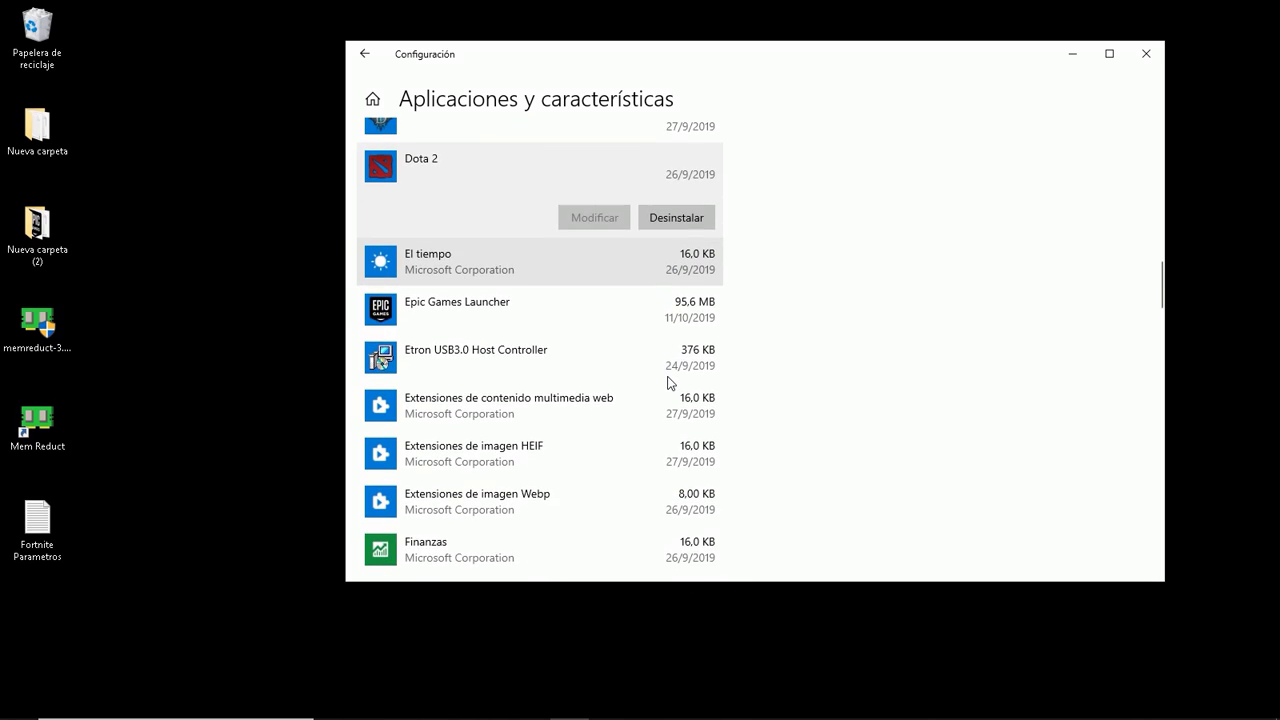
scroll(545, 280, "down", 4)
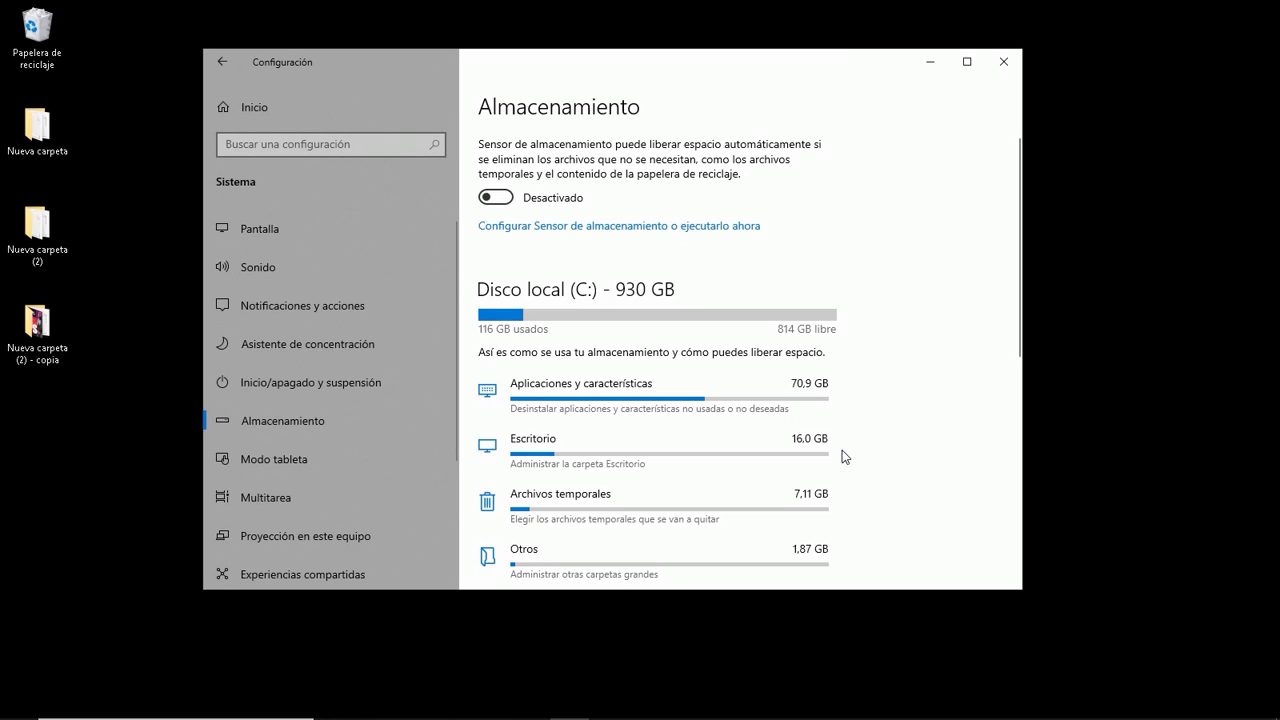
Step: Open the Escritorio folder from the storage overview, delete the folder "Nueva carpeta (2) - copia", and return to the overview
left_click(634, 450)
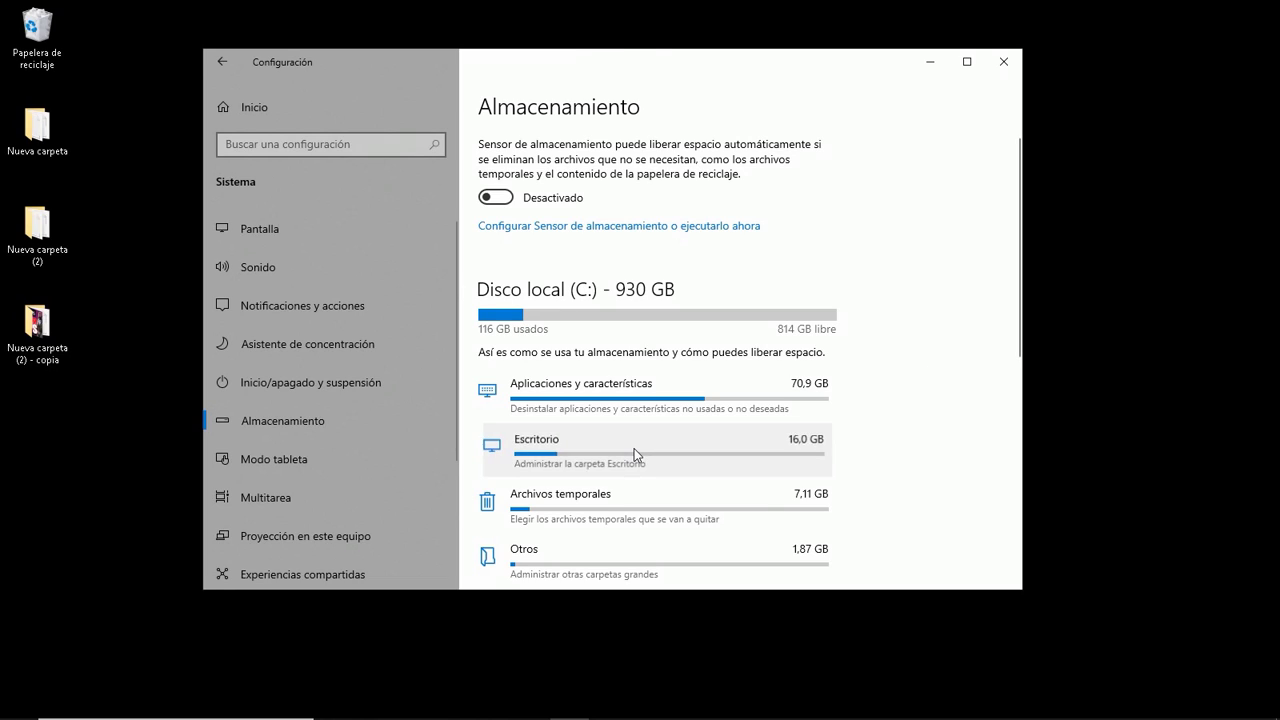
left_click(264, 246)
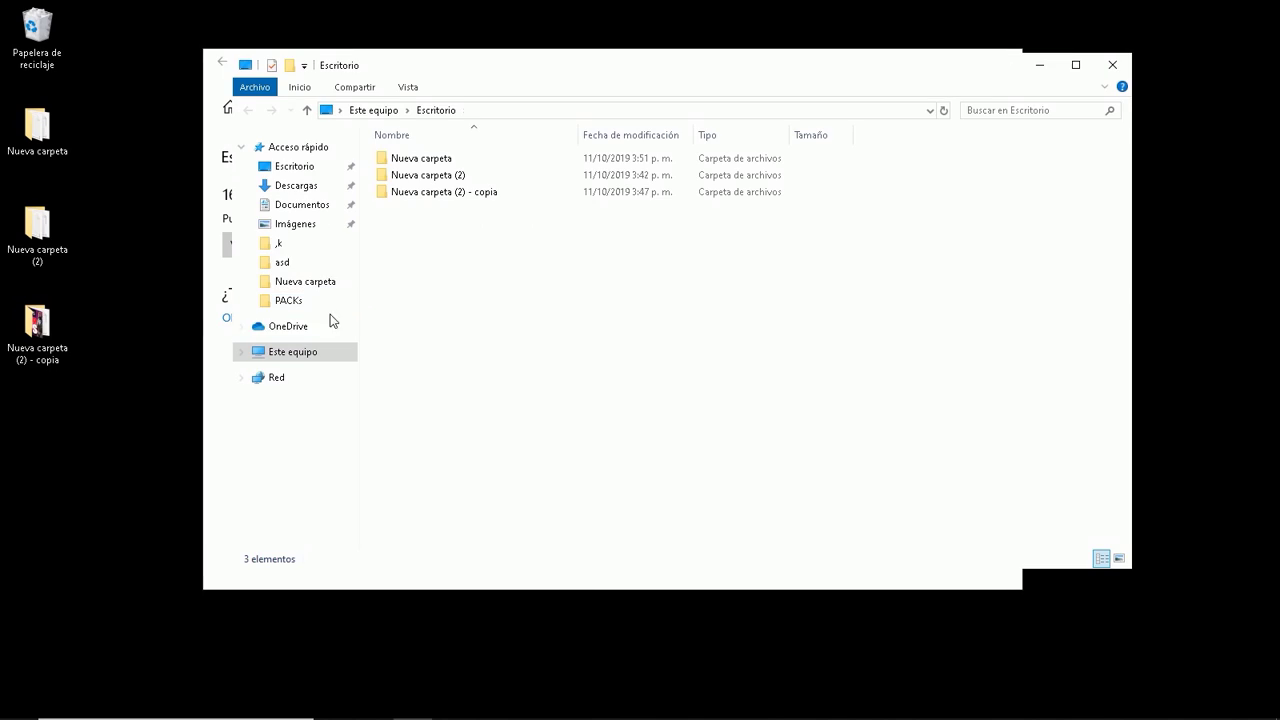
left_click(437, 191)
key("Delete")
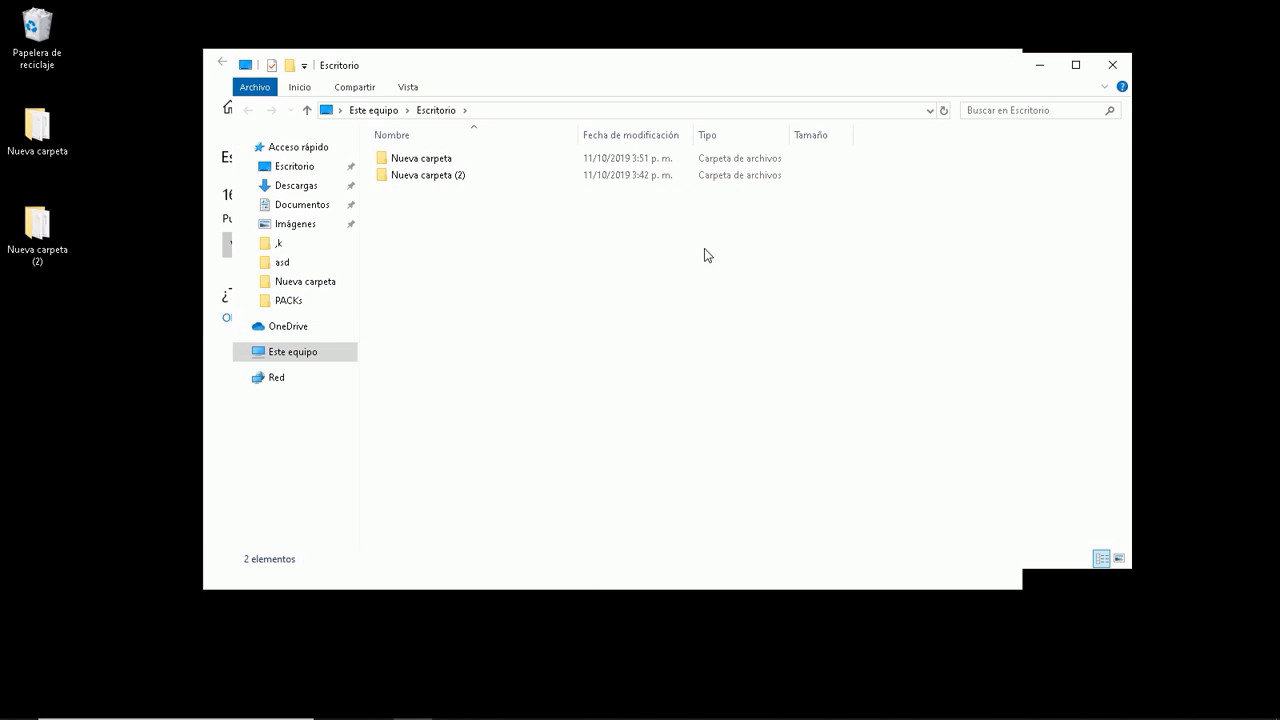
left_click(1112, 64)
left_click(222, 61)
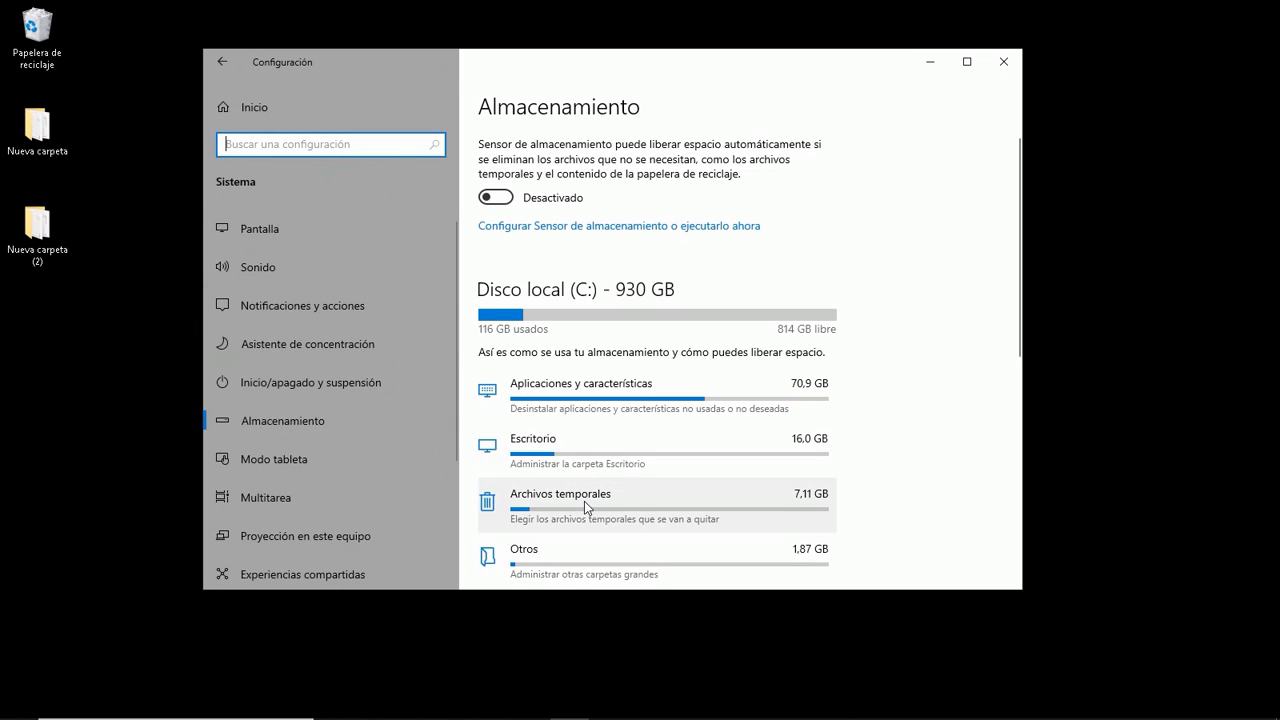
Step: Include Papelera de reciclaje and Descargas in the Archivos temporales cleanup selection
left_click(584, 501)
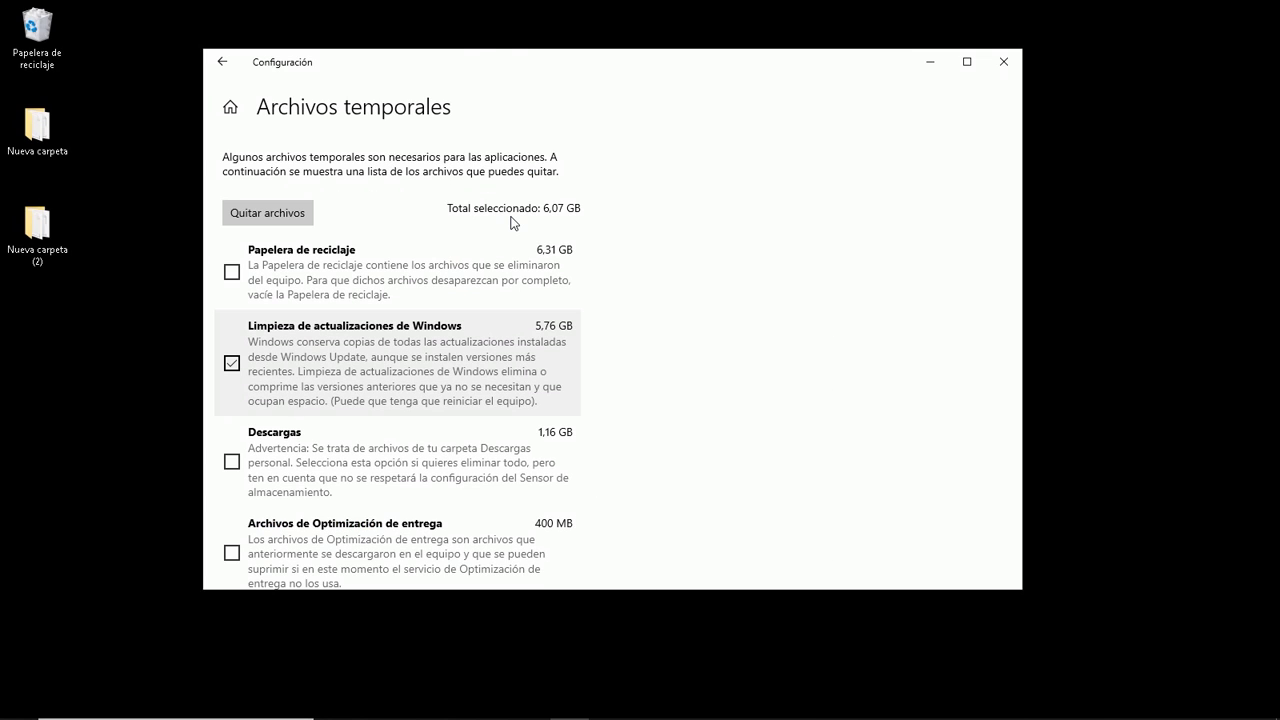
left_click(233, 274)
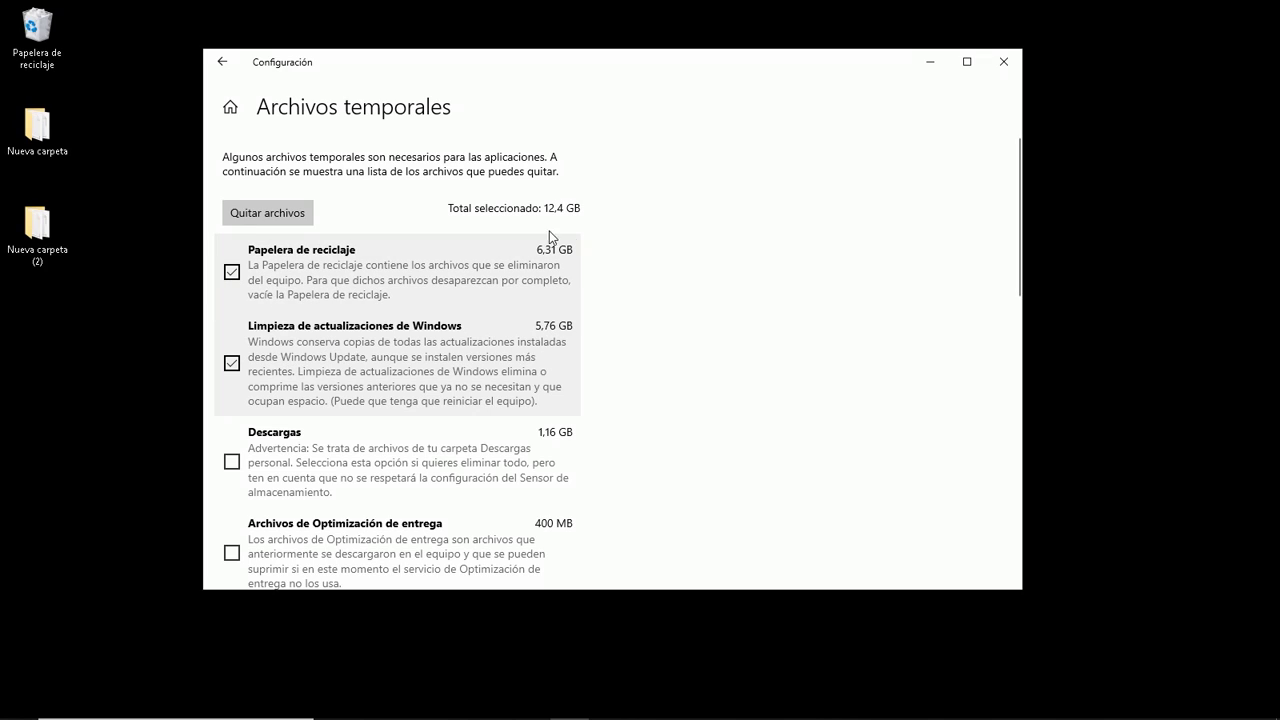
left_click(231, 461)
scroll(343, 437, "down", 3)
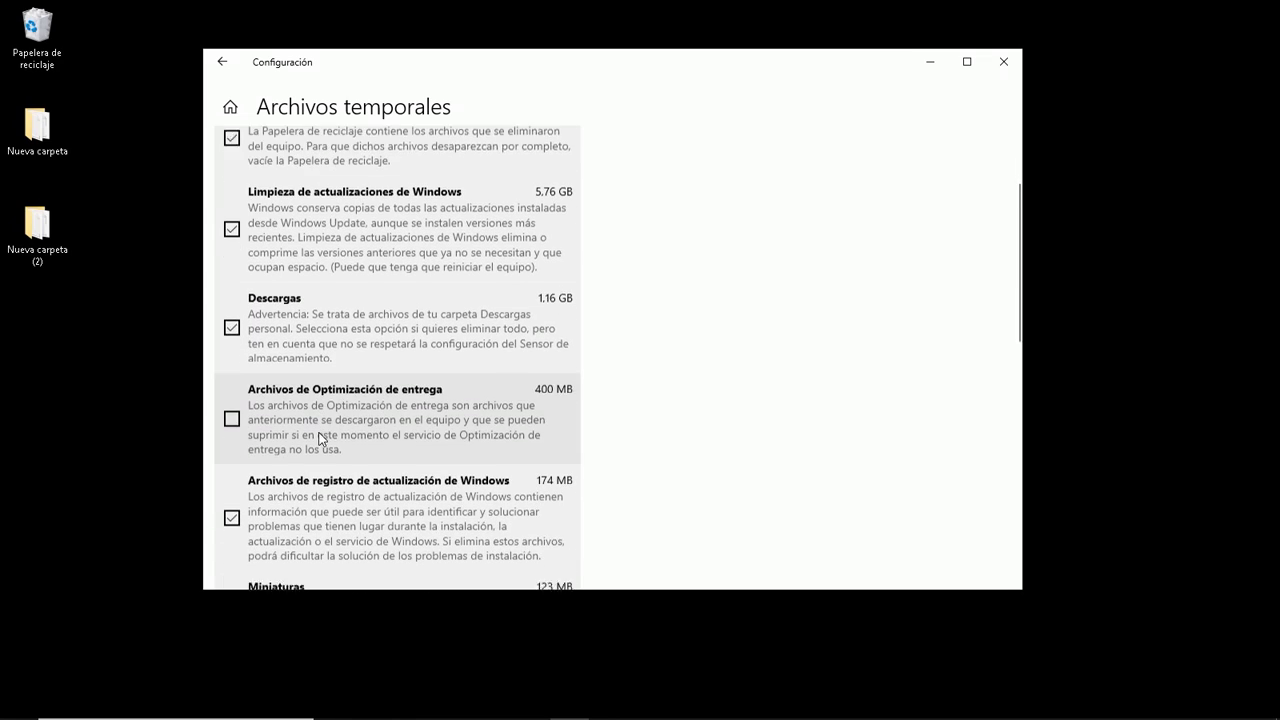
Step: Exclude the Windows update logs, thumbnails, DirectX cache, Defender files, temporary files, error reports and temporary Internet files from the cleanup
scroll(338, 305, "down", 3)
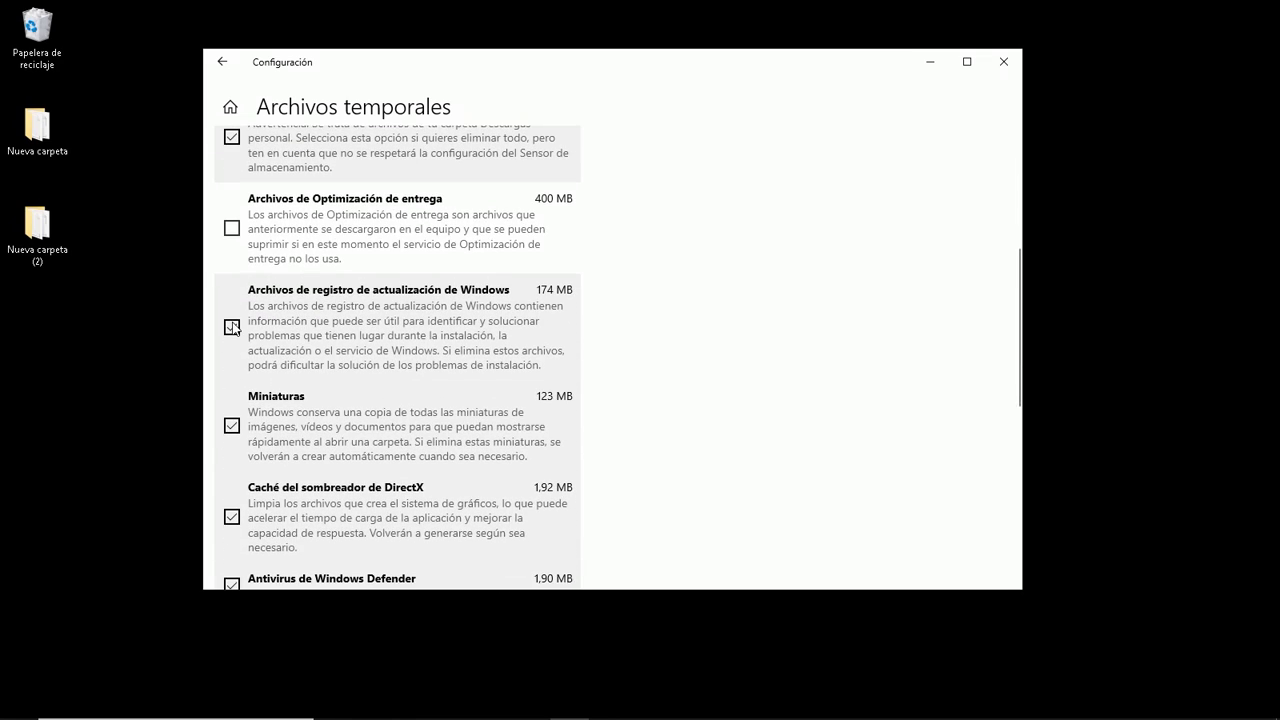
left_click(232, 326)
left_click(232, 425)
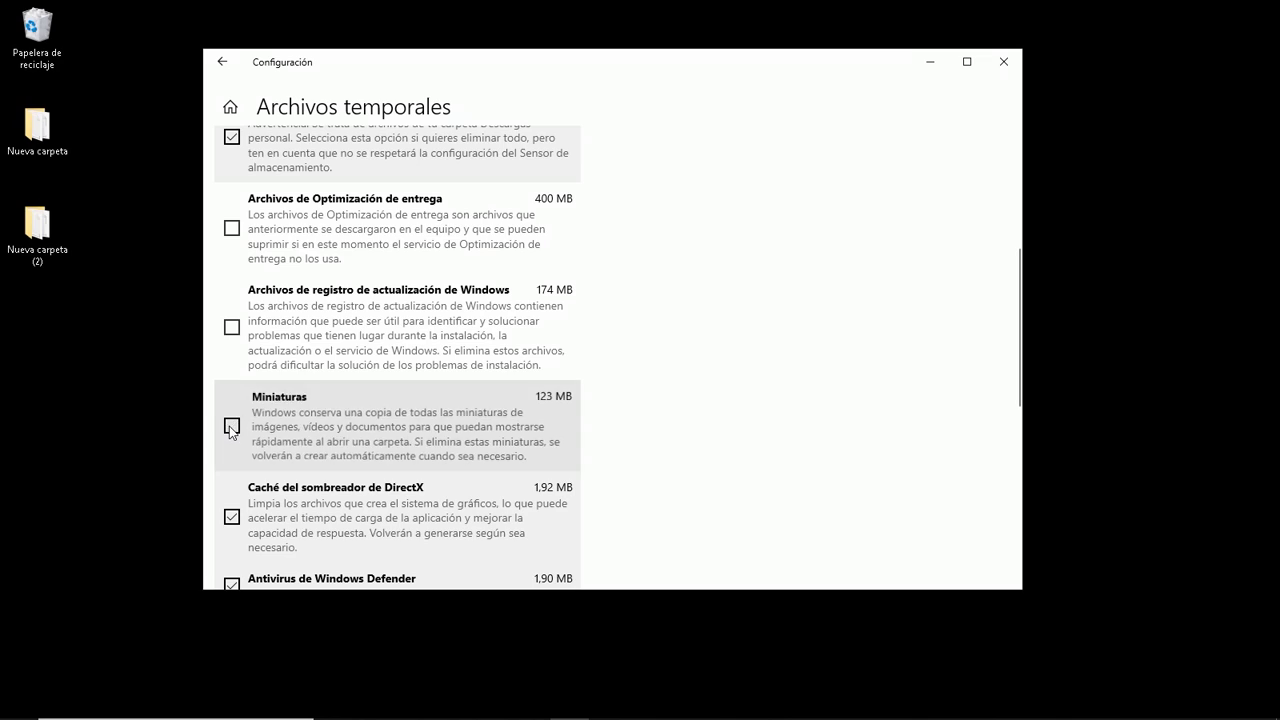
scroll(233, 372, "down", 3)
left_click(232, 360)
left_click(238, 428)
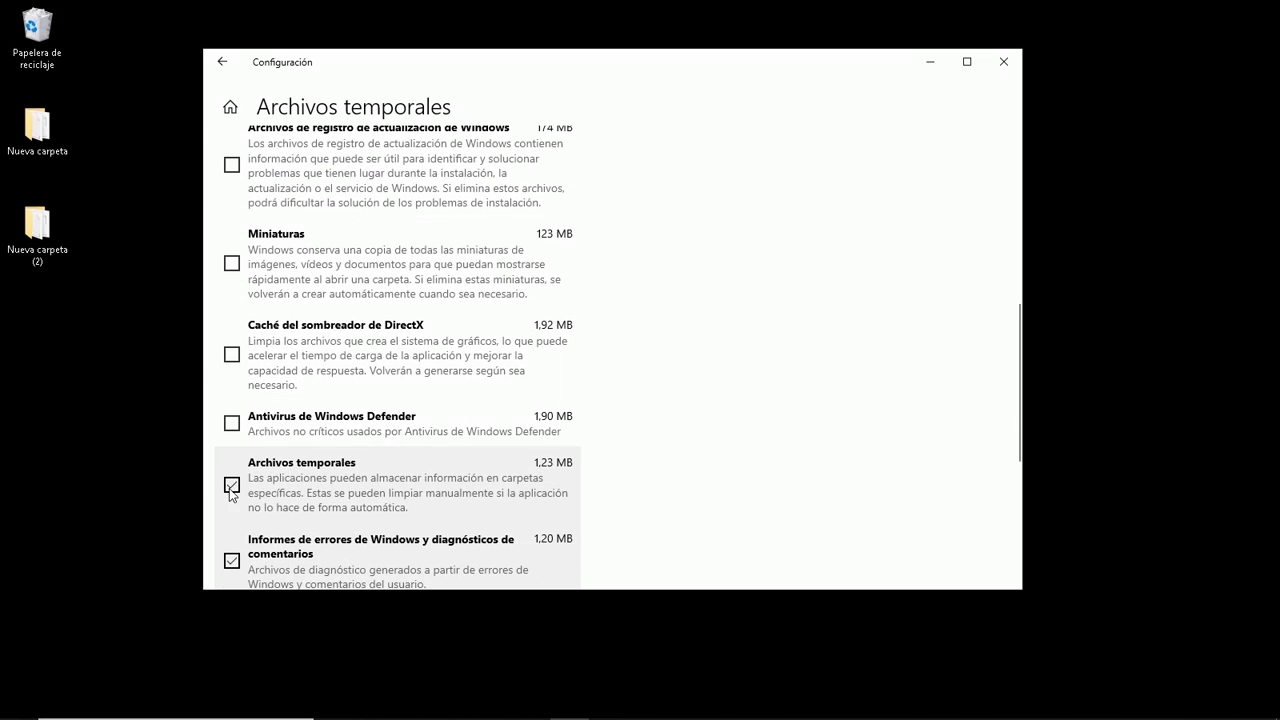
left_click(238, 484)
scroll(238, 484, "down", 3)
left_click(236, 402)
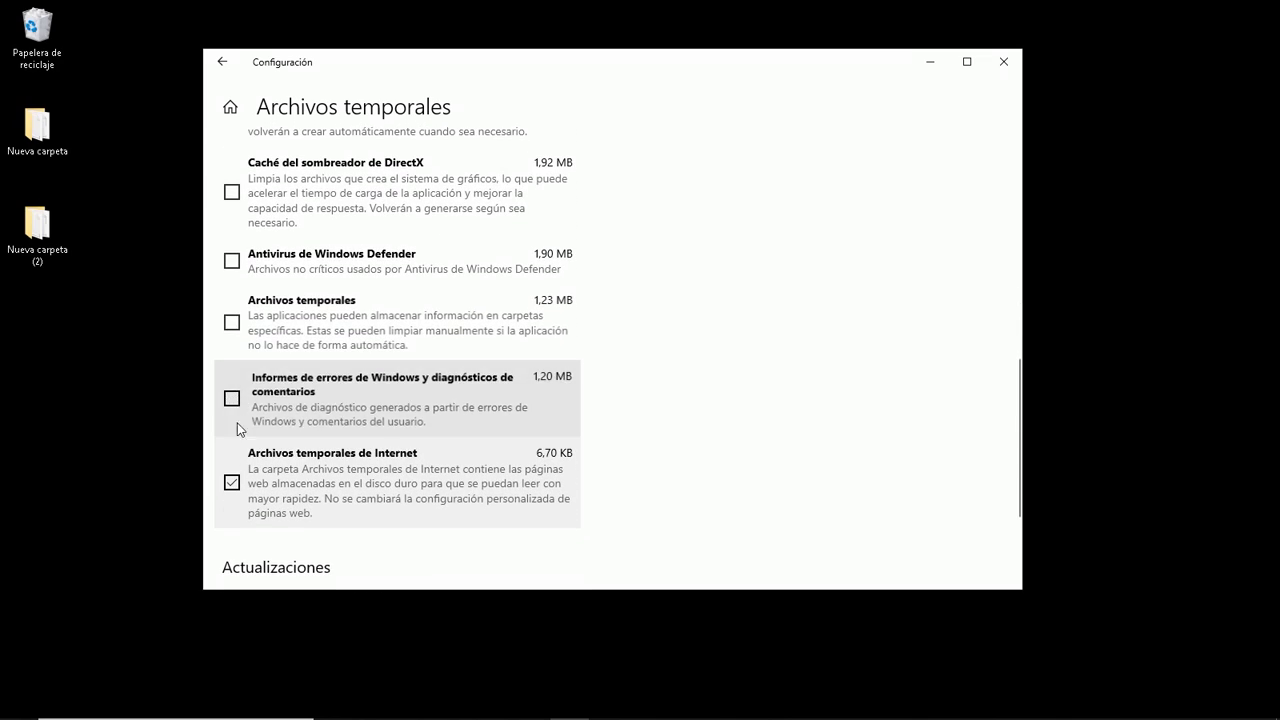
left_click(236, 484)
Step: Remove the files in the selected temporary file categories
scroll(368, 462, "down", 2)
scroll(383, 391, "up", 15)
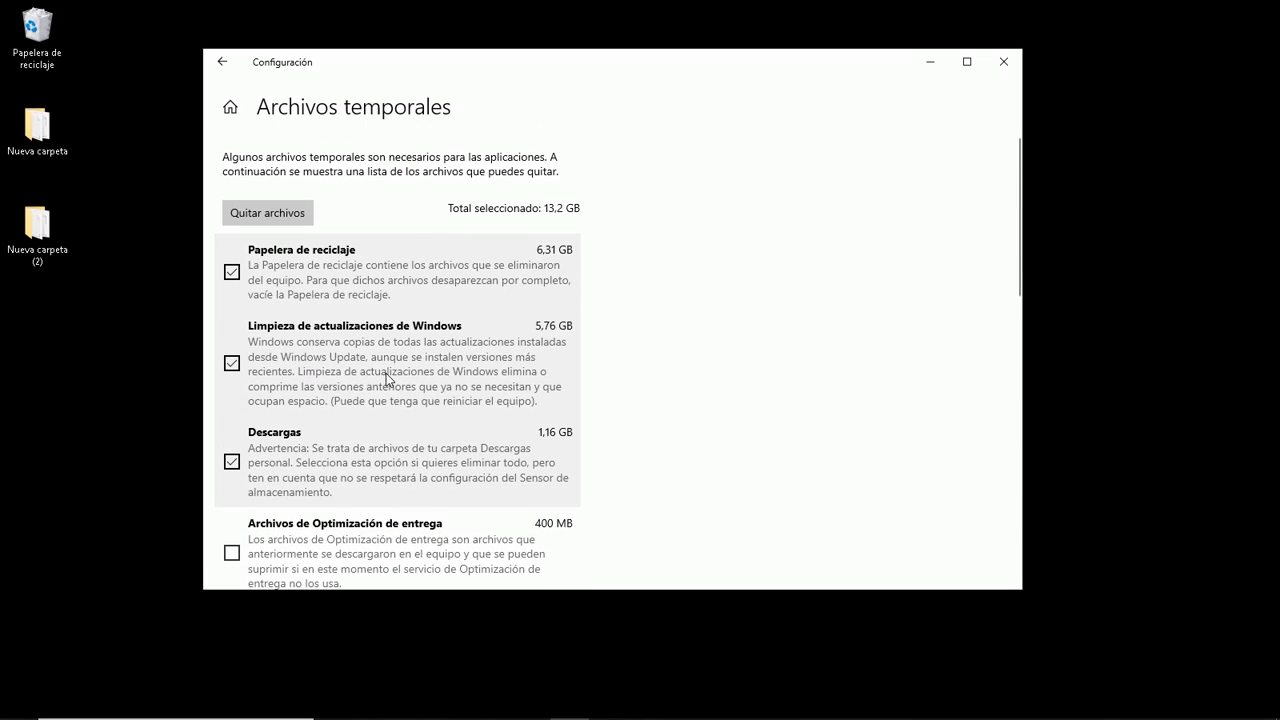
left_click(297, 214)
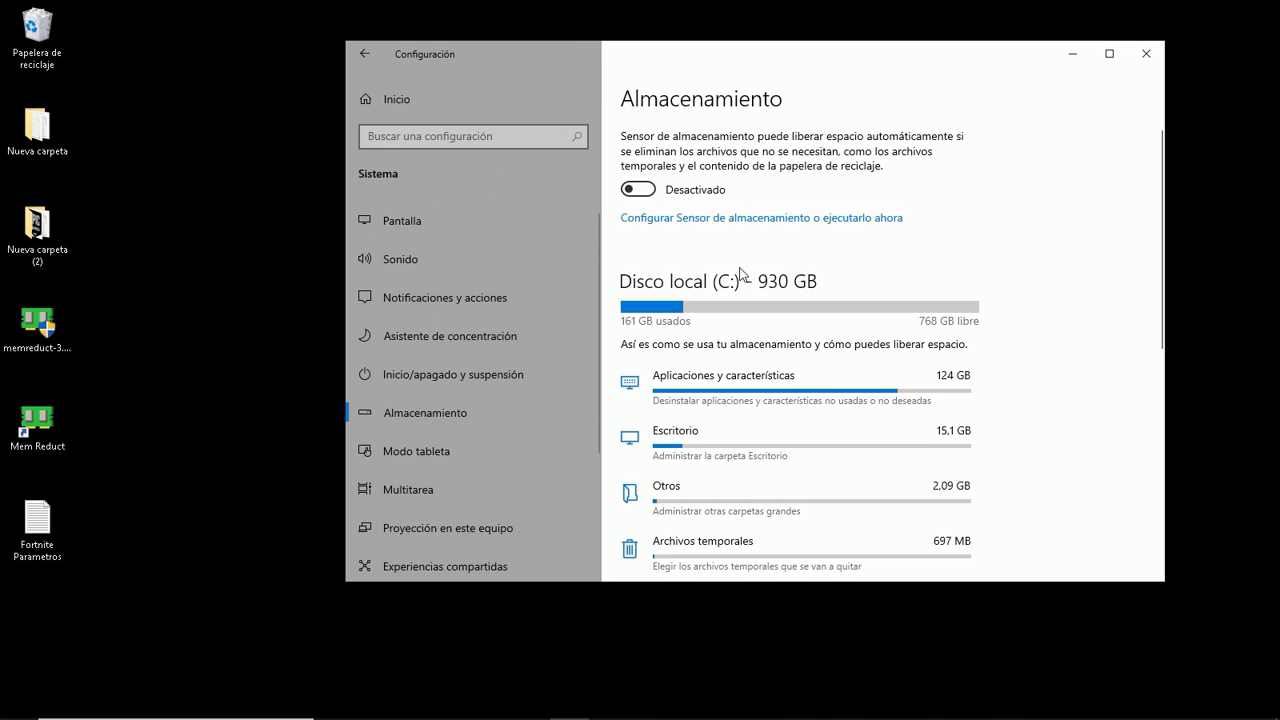
Step: Set the desktop background type to Color sólido in the Personalización settings
left_click(365, 54)
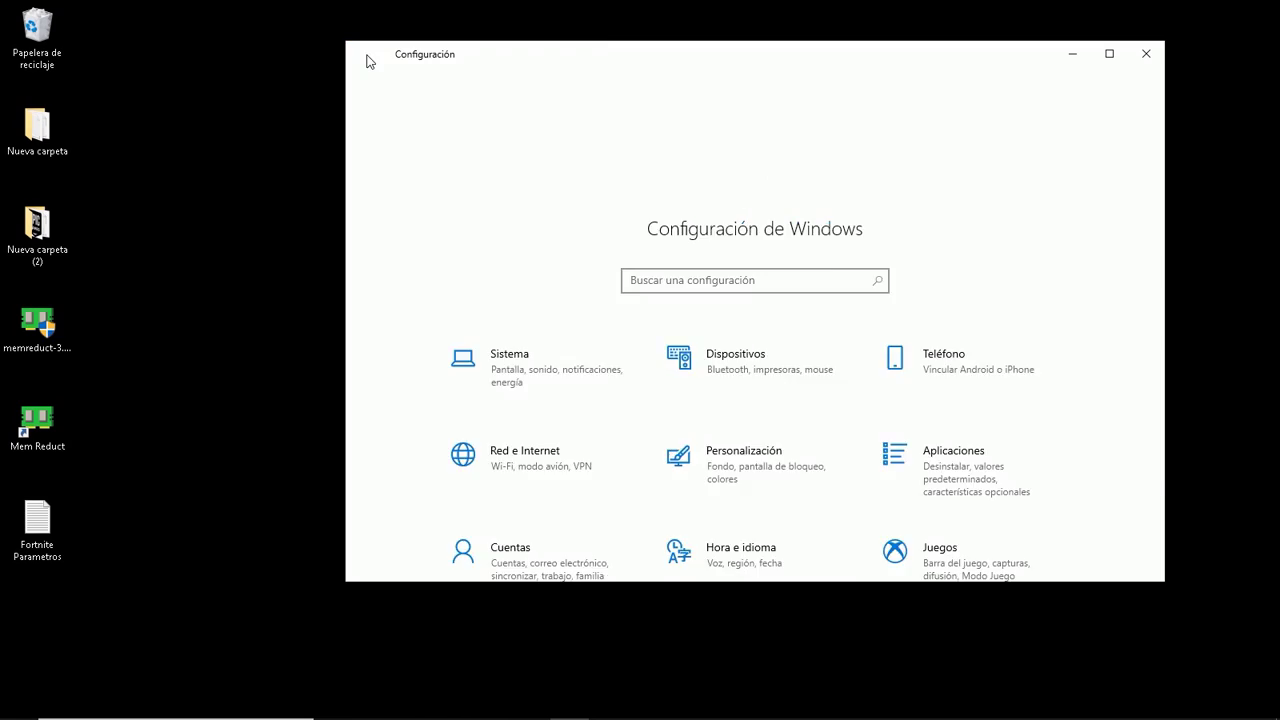
left_click(697, 327)
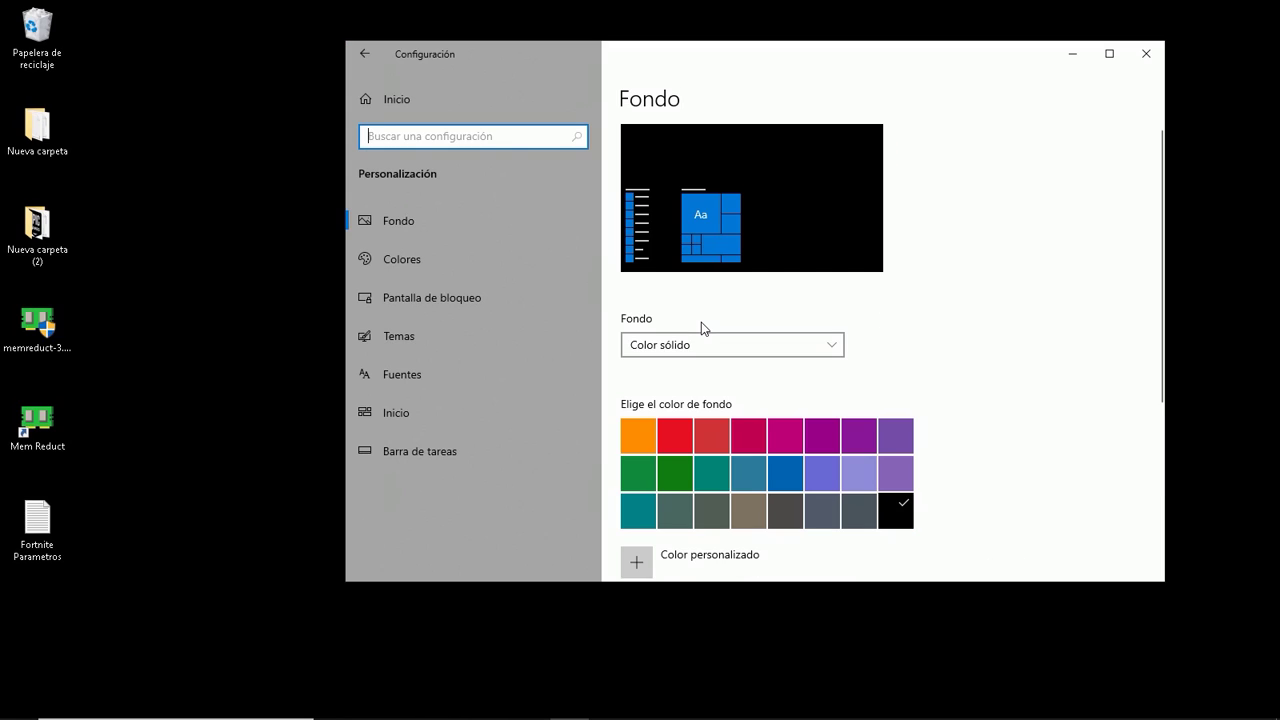
left_click(700, 347)
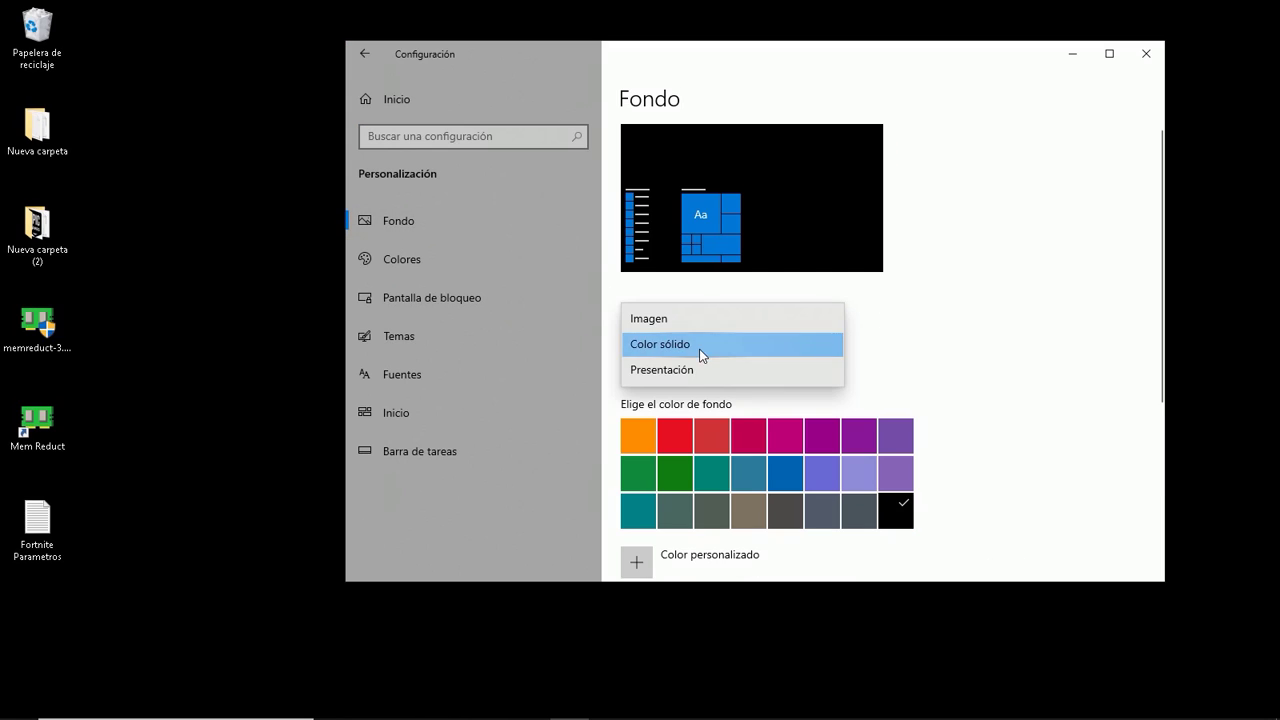
left_click(694, 355)
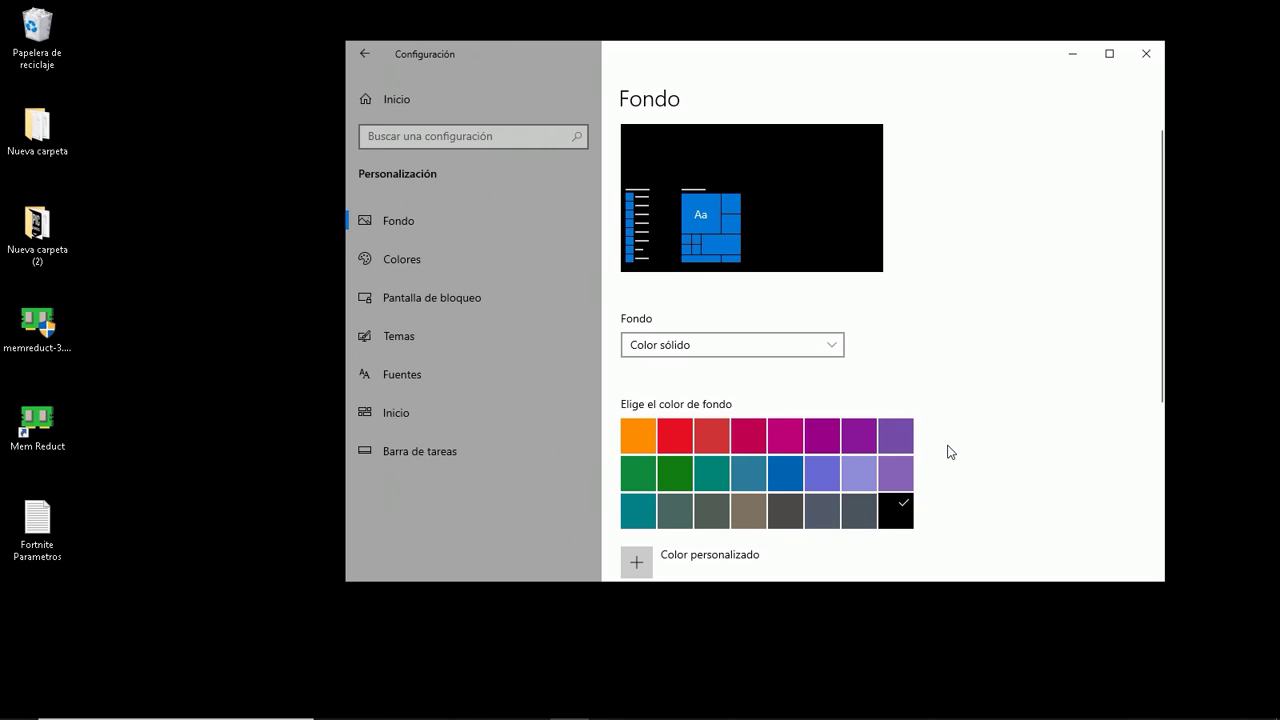
Step: In the Juegos settings, turn off Barra de juego recording and background recording while playing under Capturas
key("alt+Left")
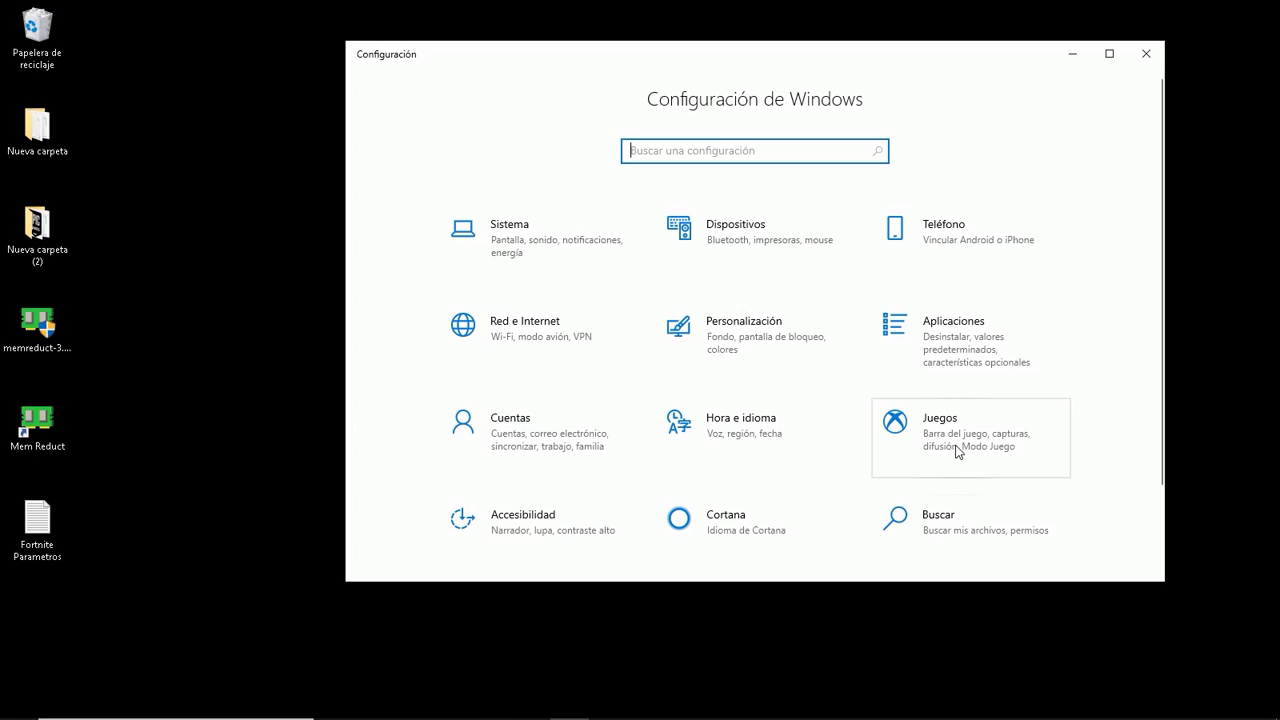
left_click(957, 451)
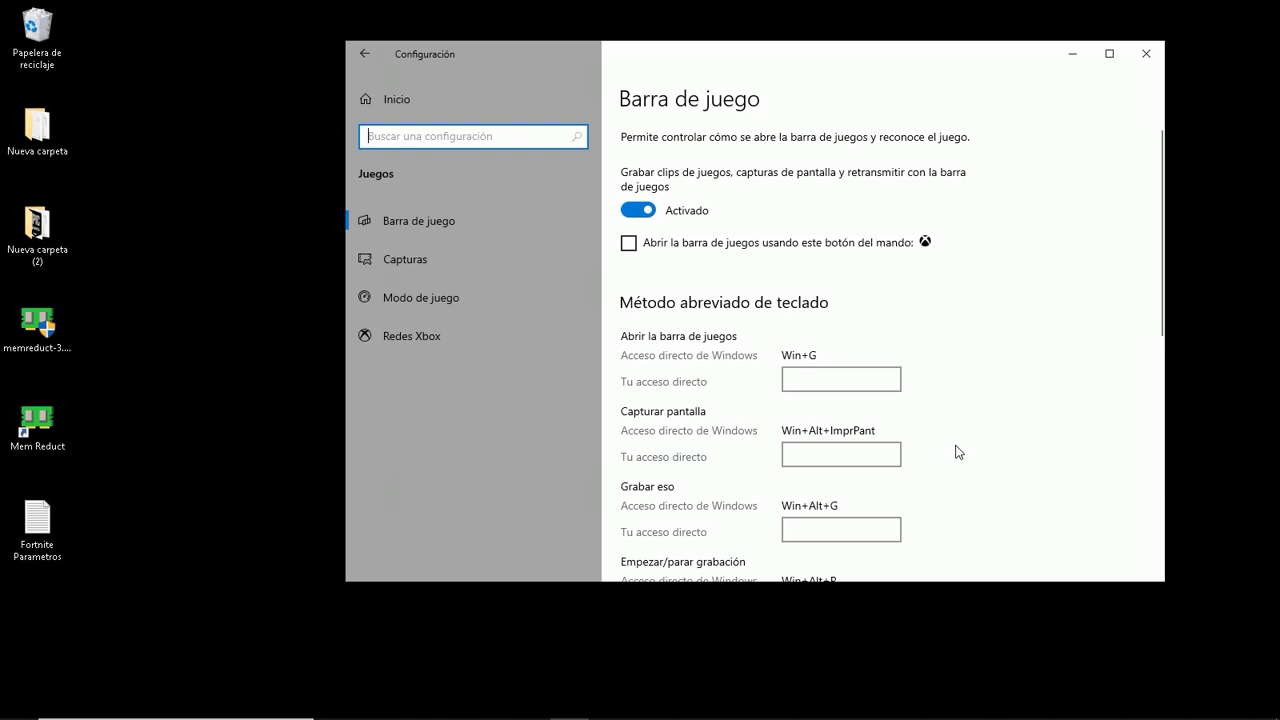
left_click(440, 222)
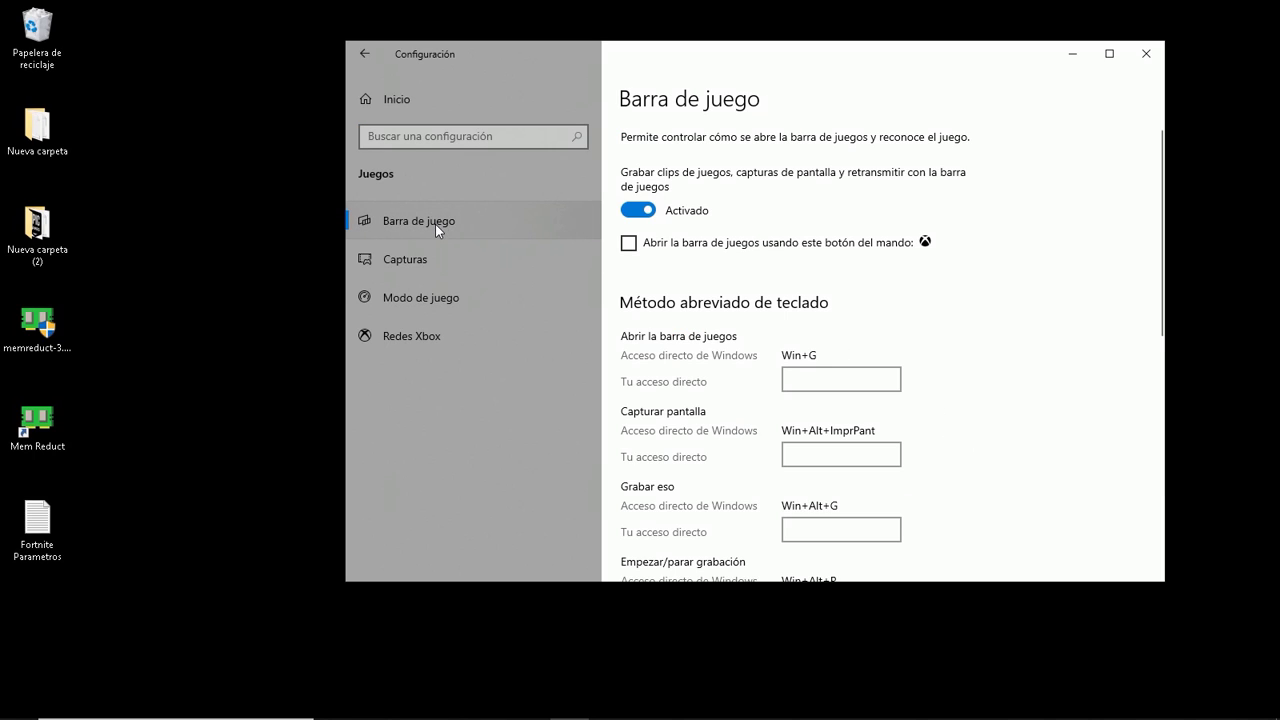
left_click(641, 211)
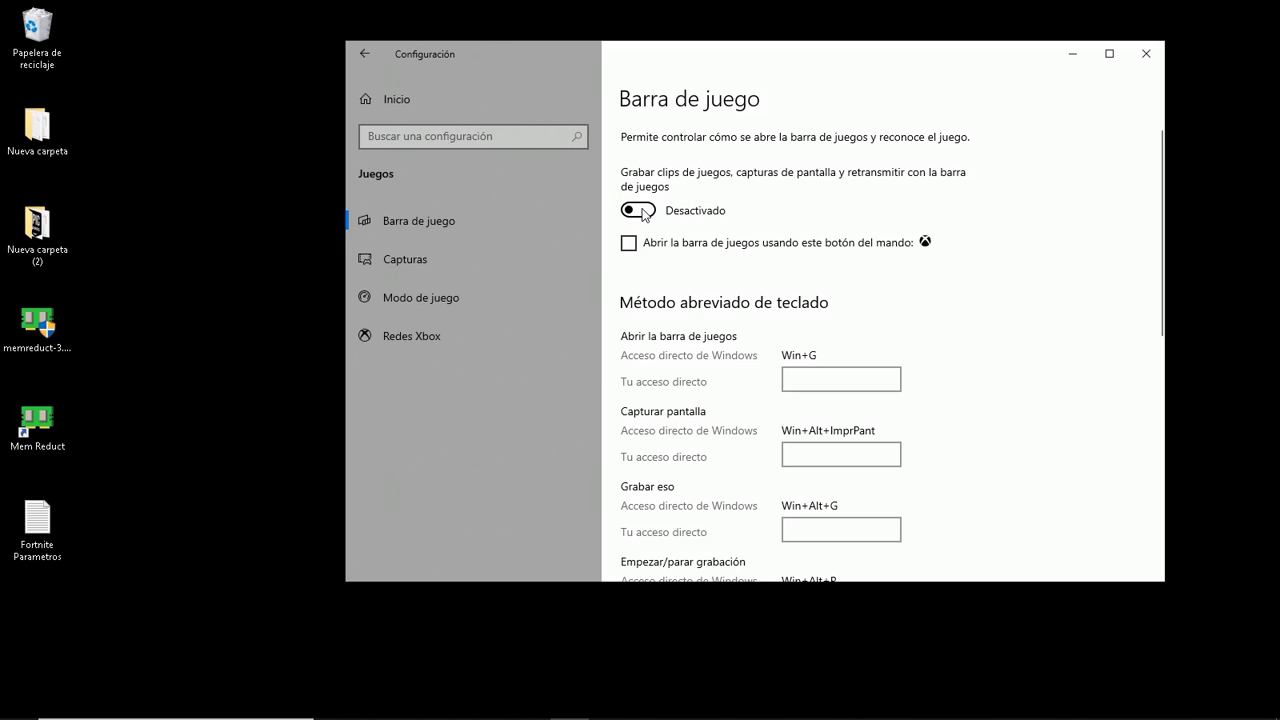
left_click(430, 260)
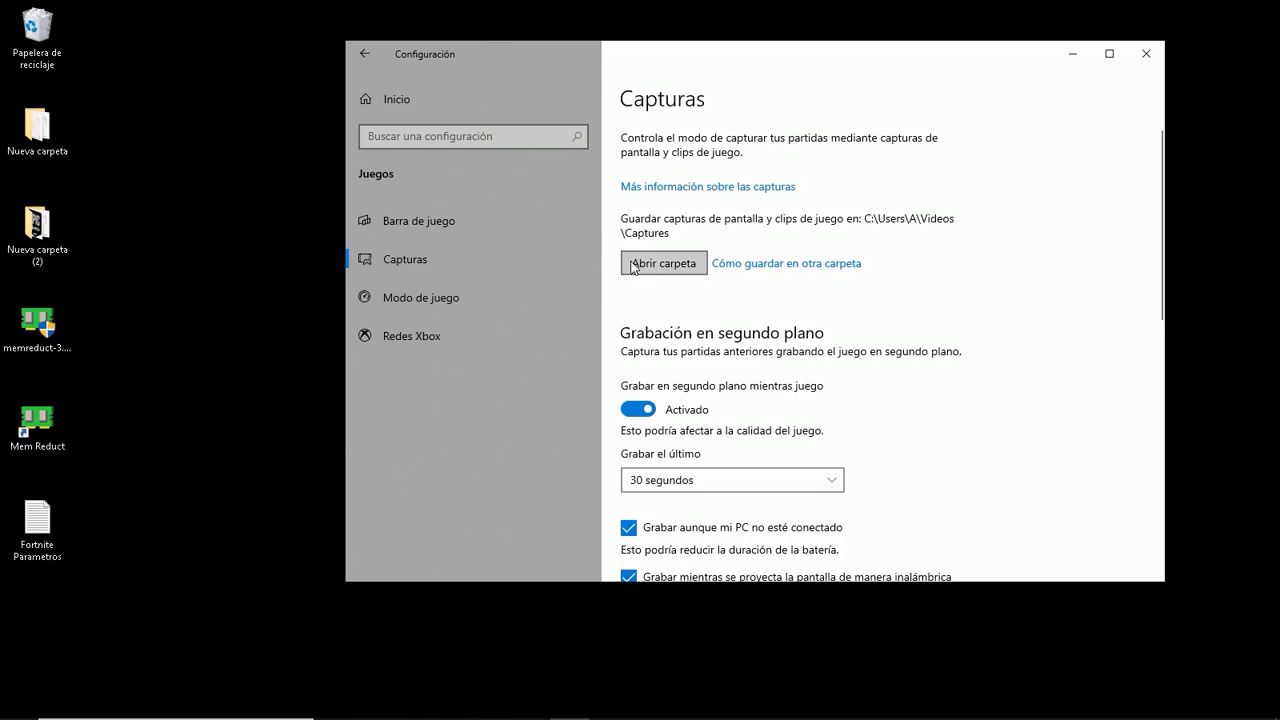
left_click(640, 410)
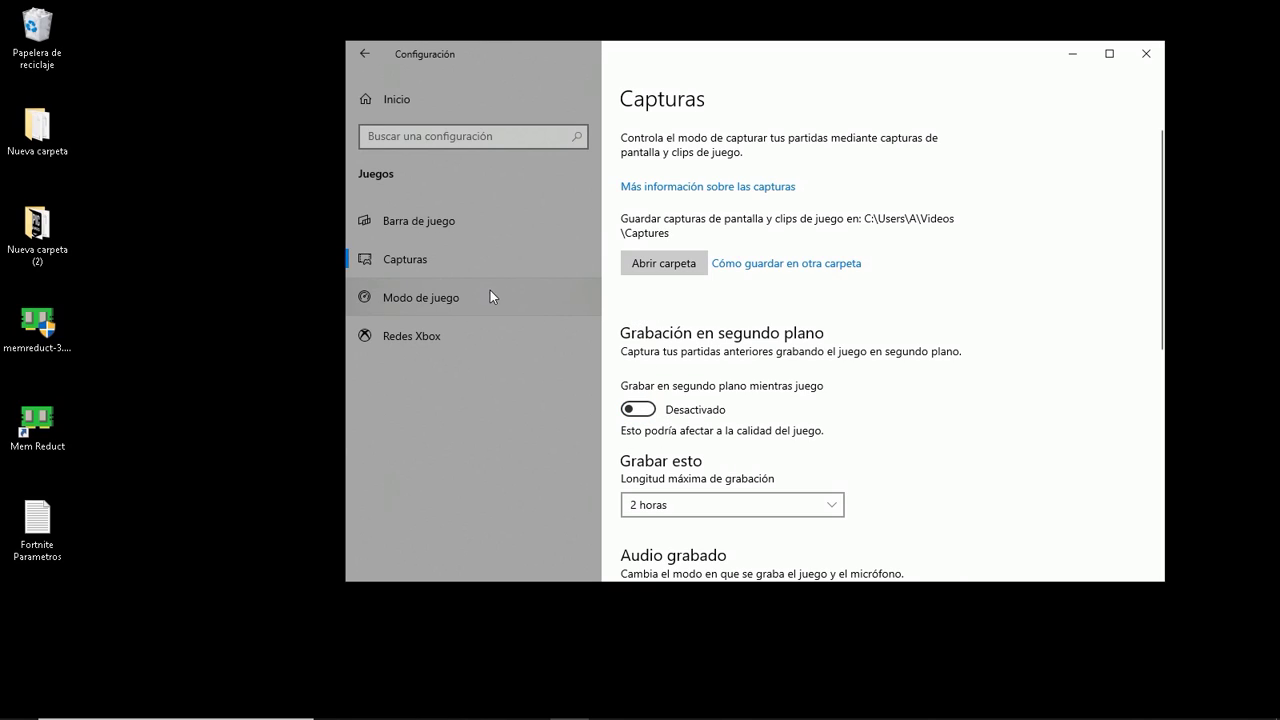
Step: Turn on Modo Juego in the Modo de juego settings
left_click(448, 298)
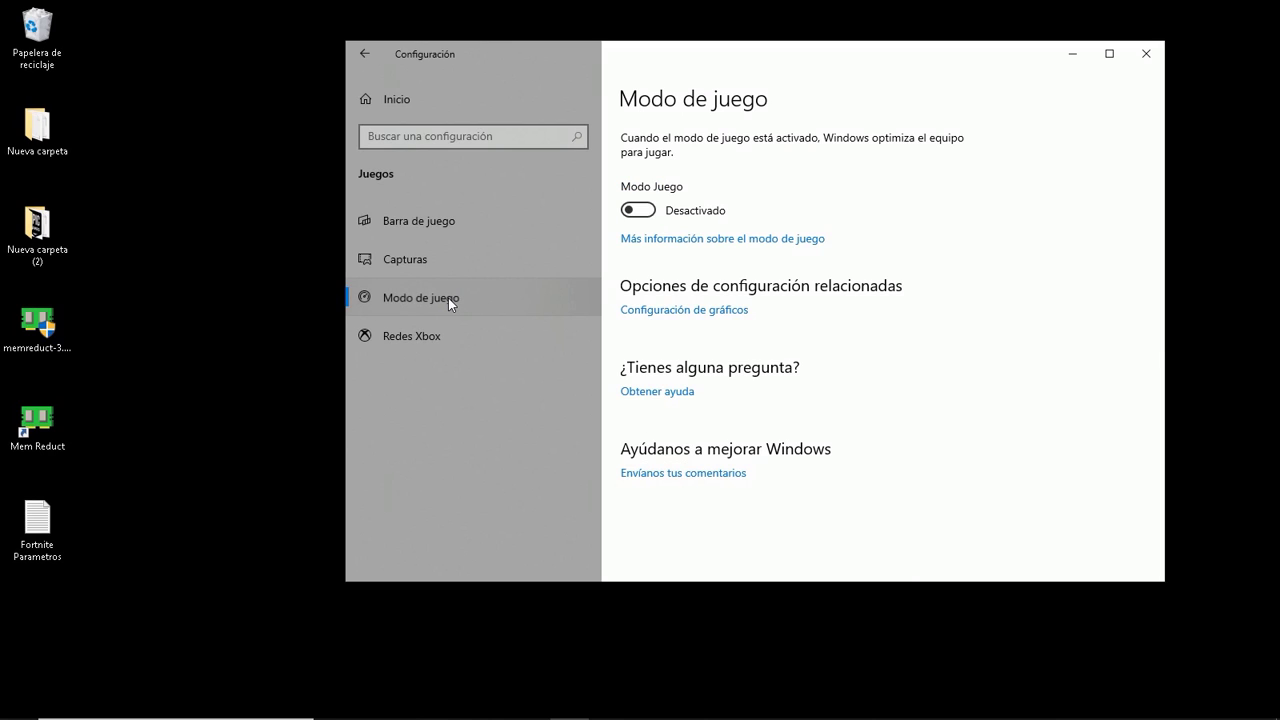
left_click(649, 216)
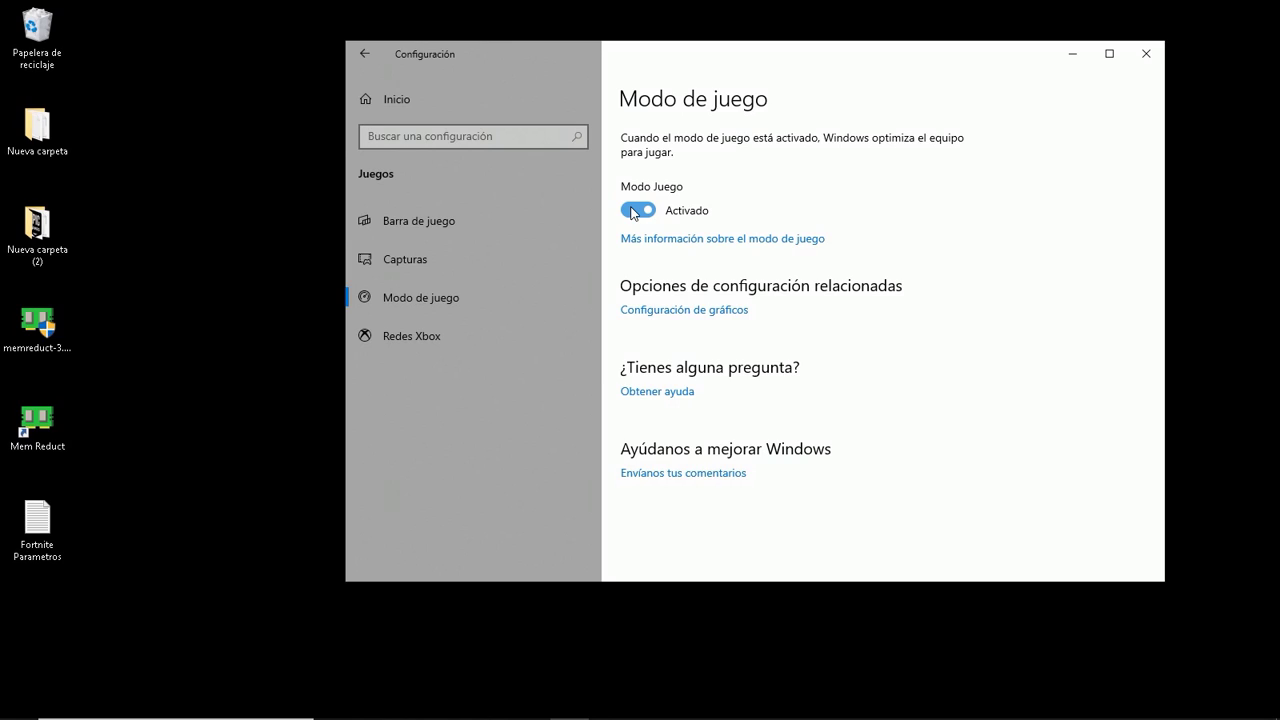
left_click(633, 213)
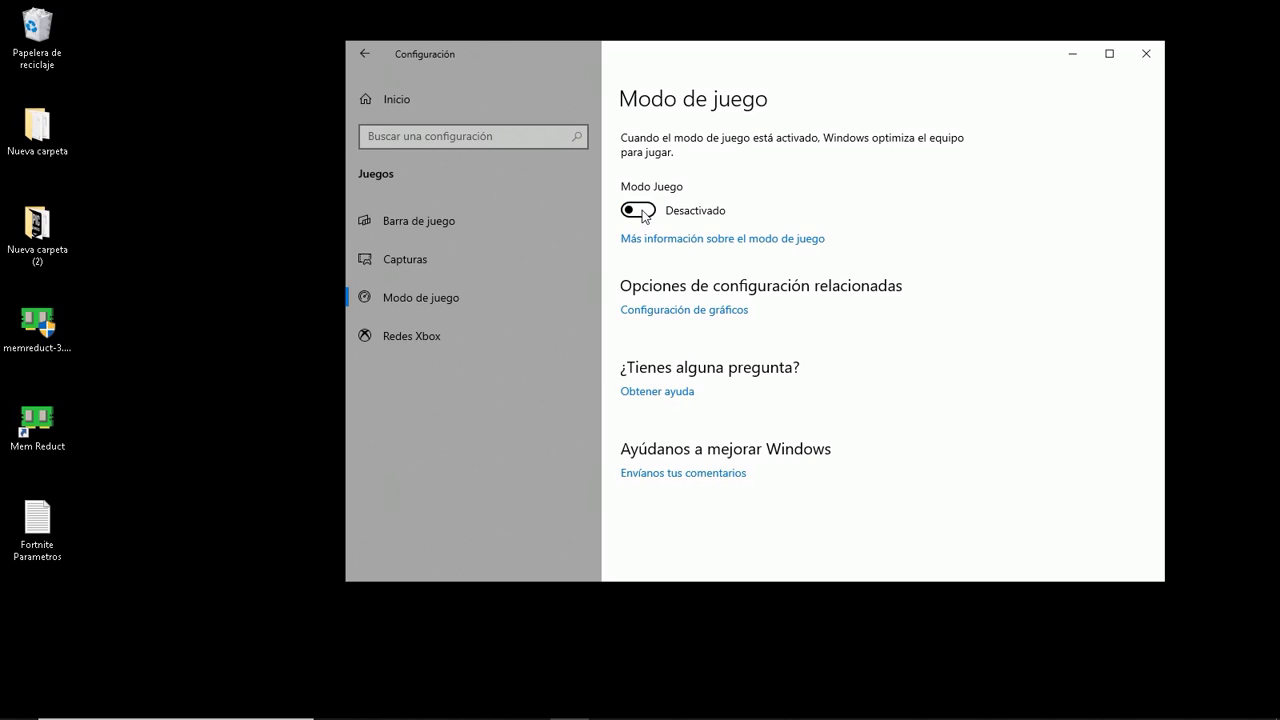
left_click(644, 216)
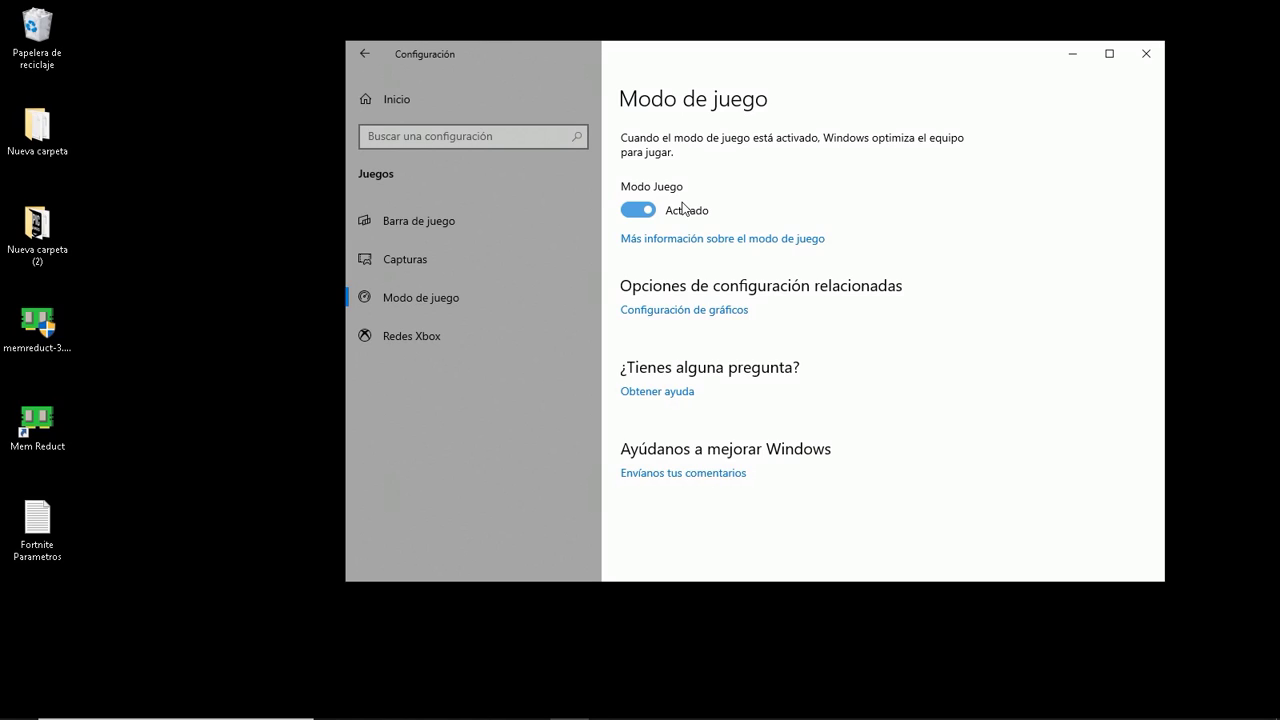
Step: Turn off all four General privacy options and the online speech recognition option under Voz in the Privacidad settings
left_click(396, 99)
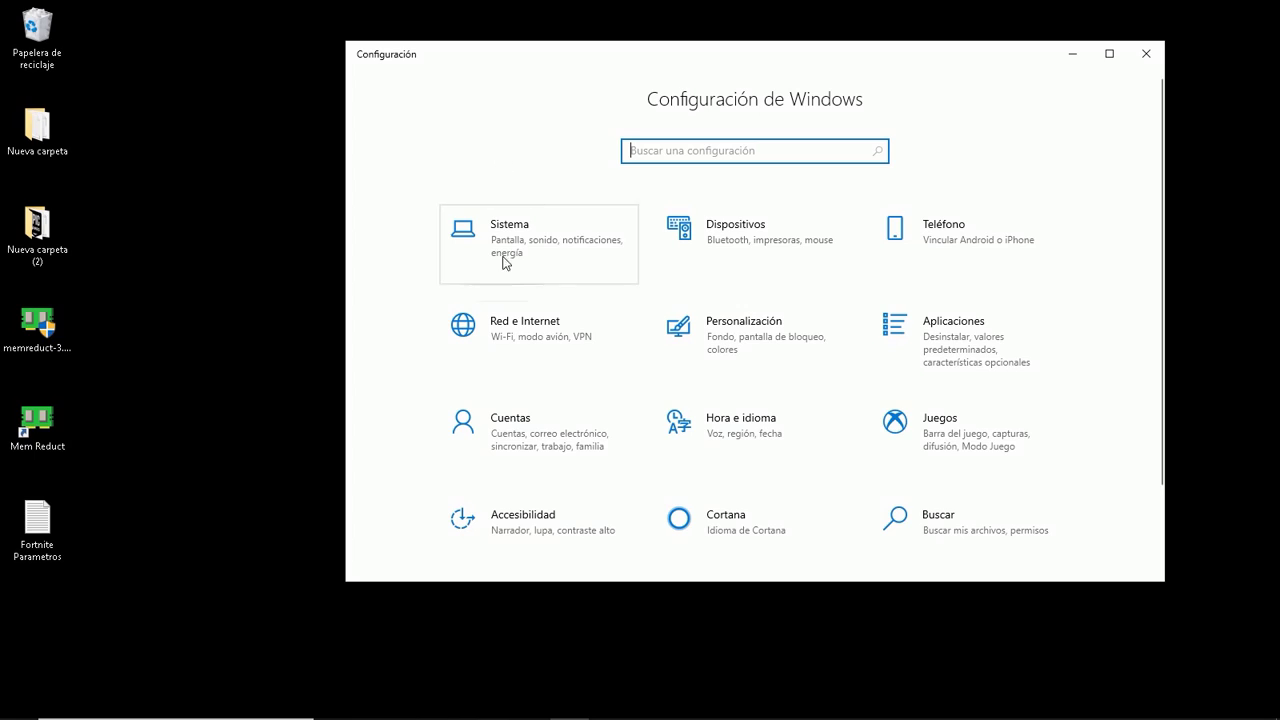
scroll(533, 505, "down", 2)
left_click(537, 518)
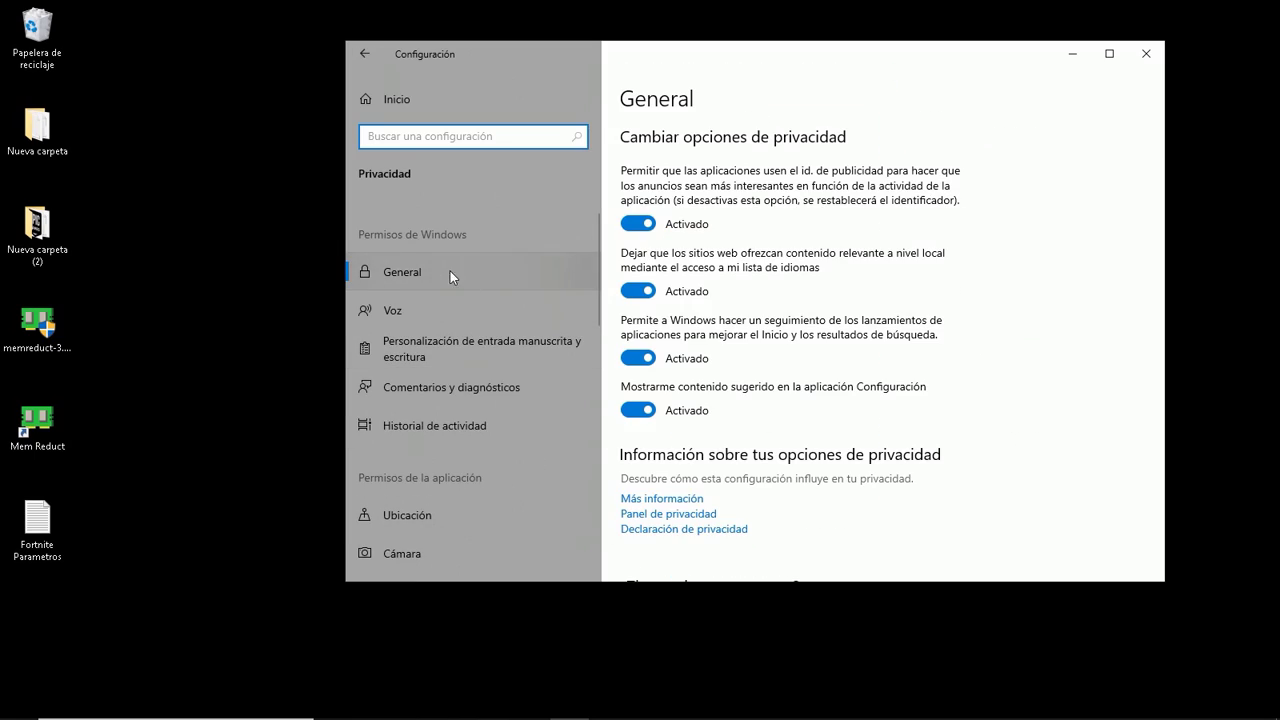
left_click(638, 224)
left_click(638, 291)
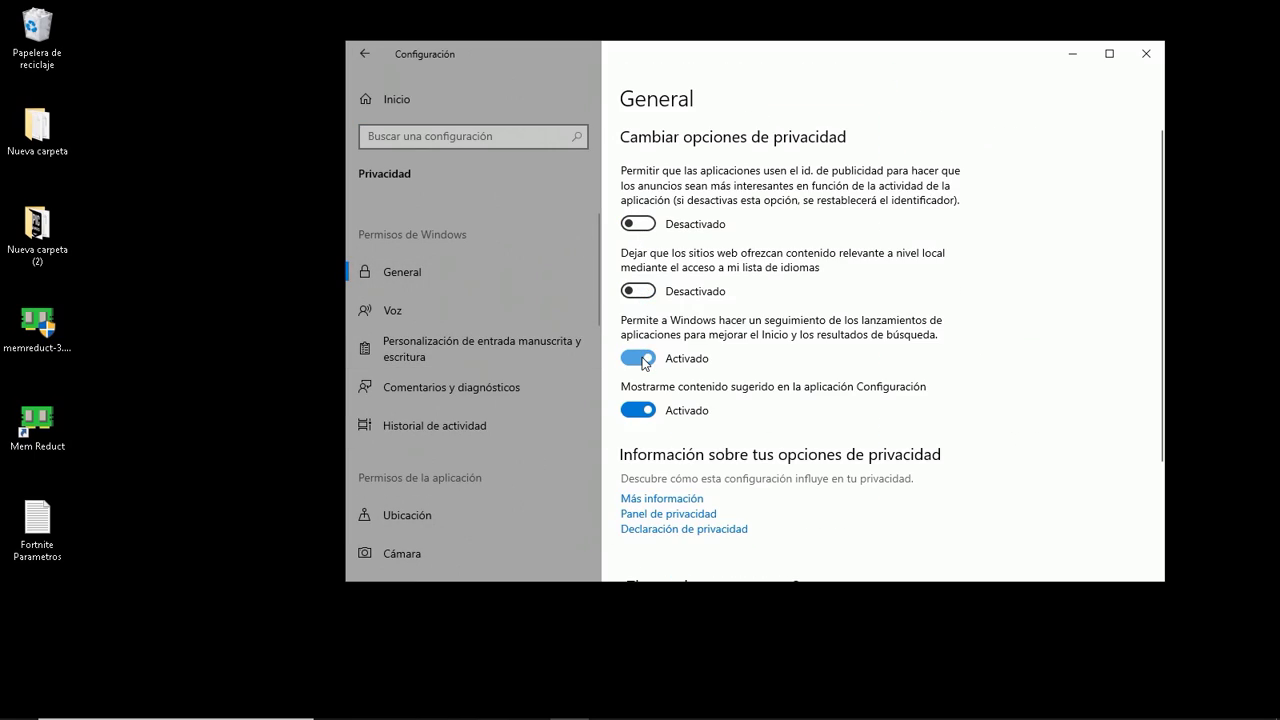
left_click(638, 358)
left_click(639, 410)
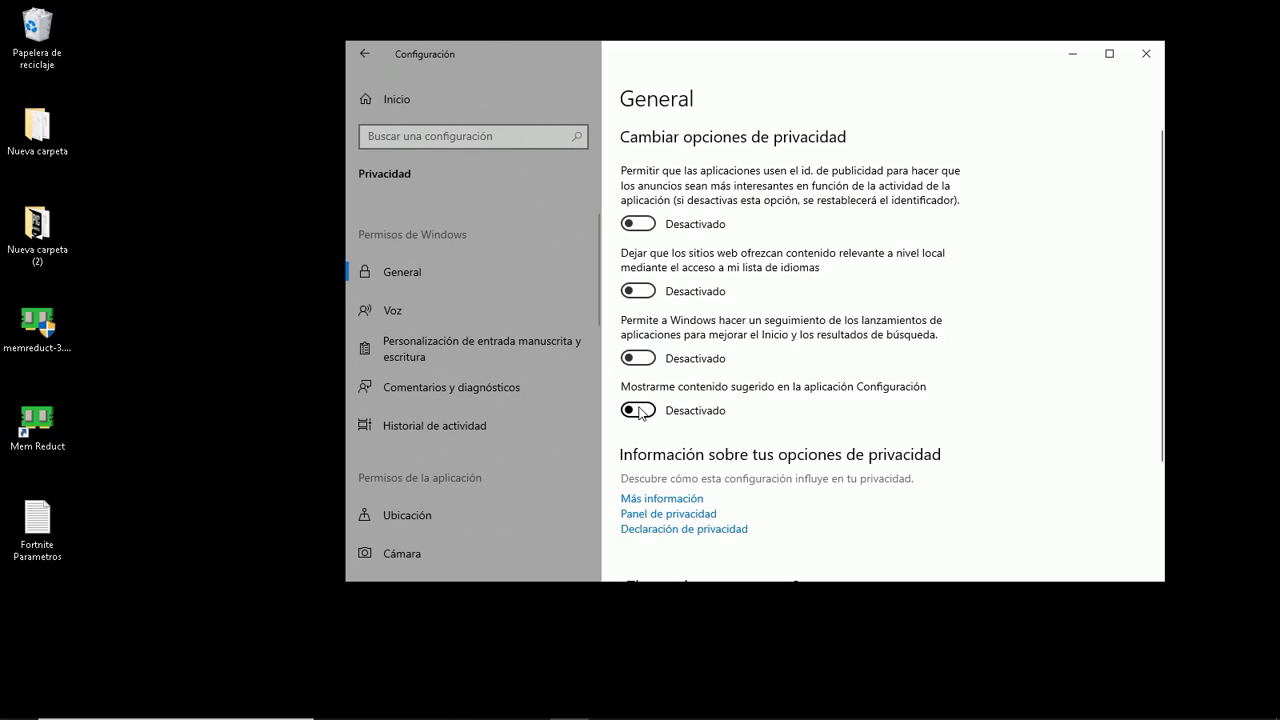
left_click(440, 302)
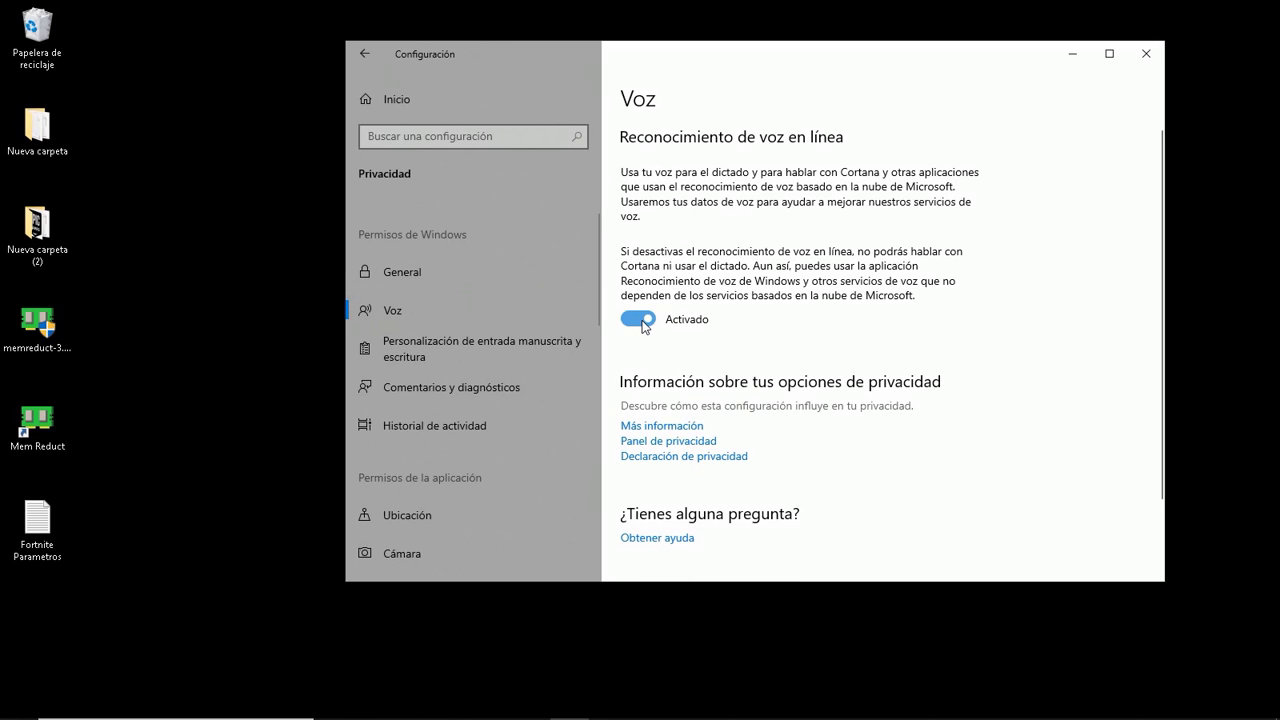
left_click(642, 321)
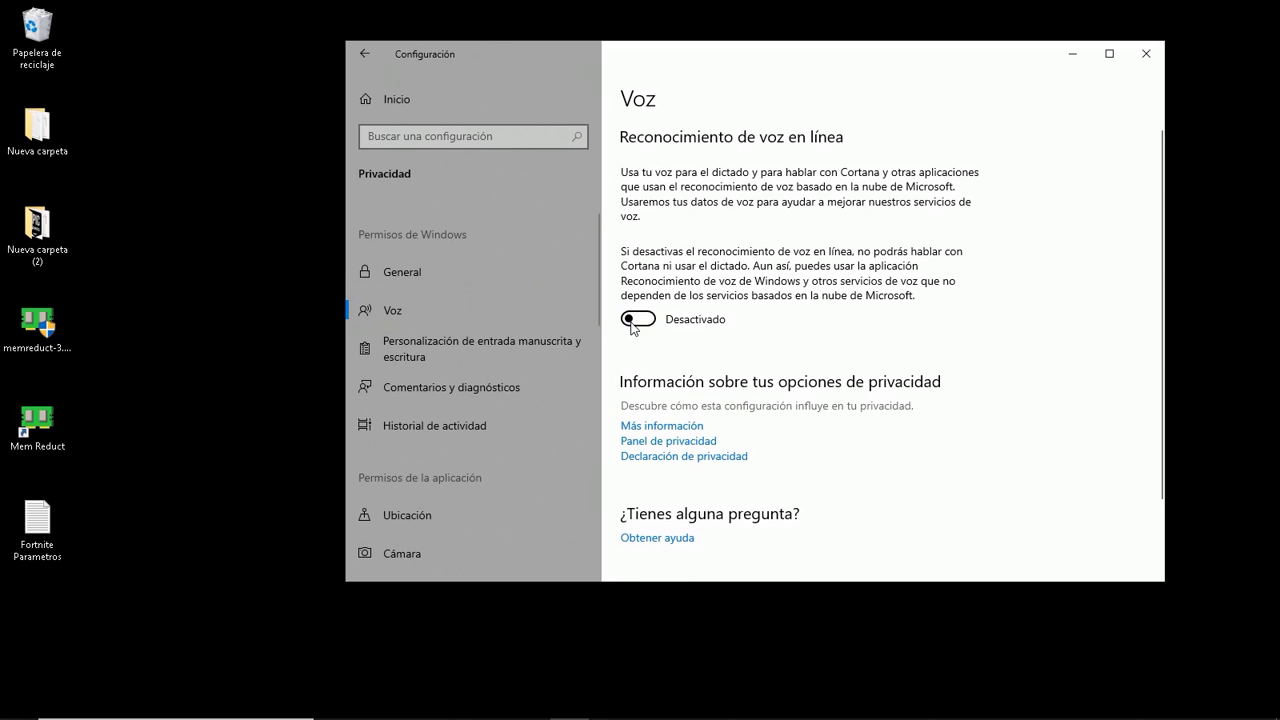
Step: Review the Comentarios y diagnósticos diagnostic data choice and the Ubicación access settings
left_click(470, 387)
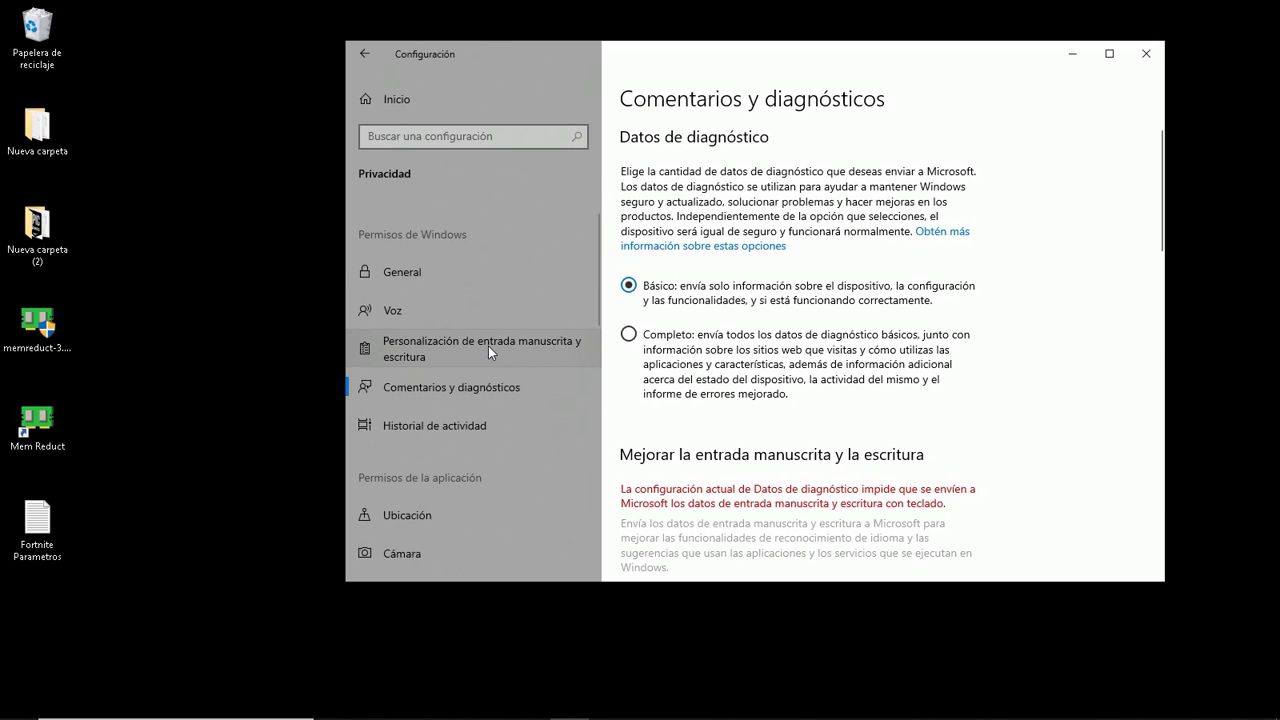
scroll(488, 346, "down", 2)
left_click(488, 378)
scroll(662, 390, "down", 2)
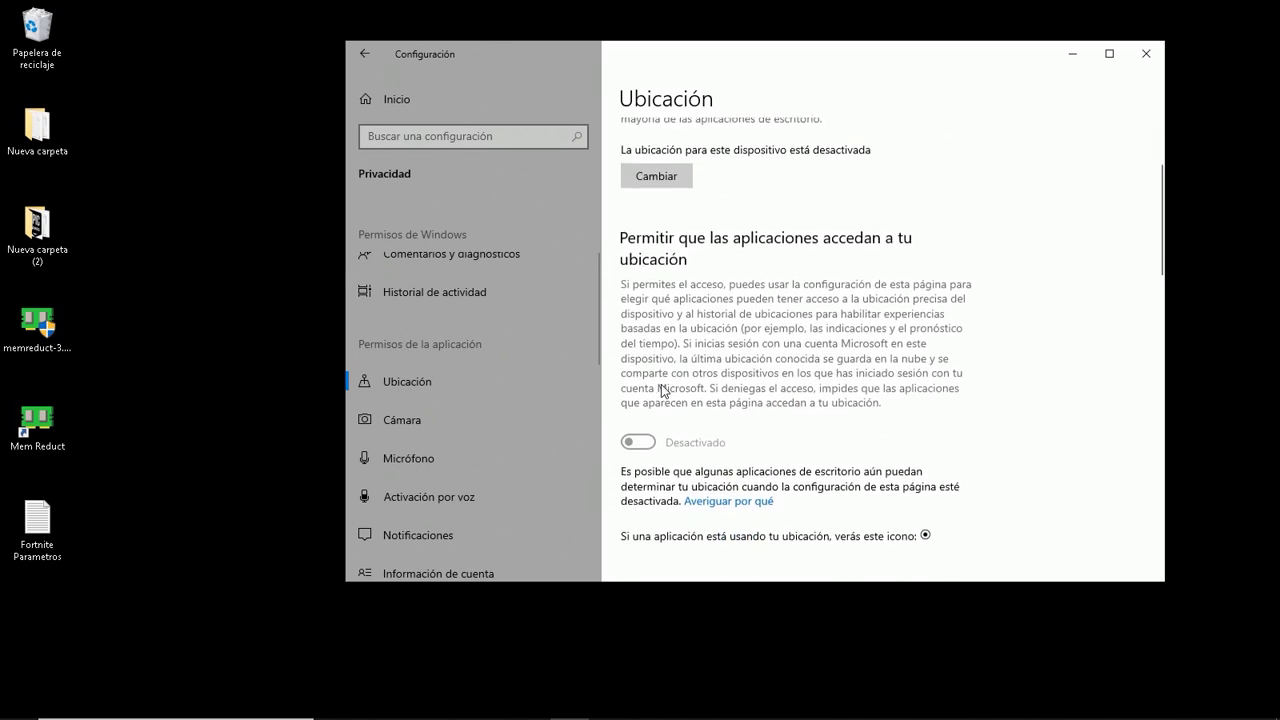
scroll(664, 366, "down", 2)
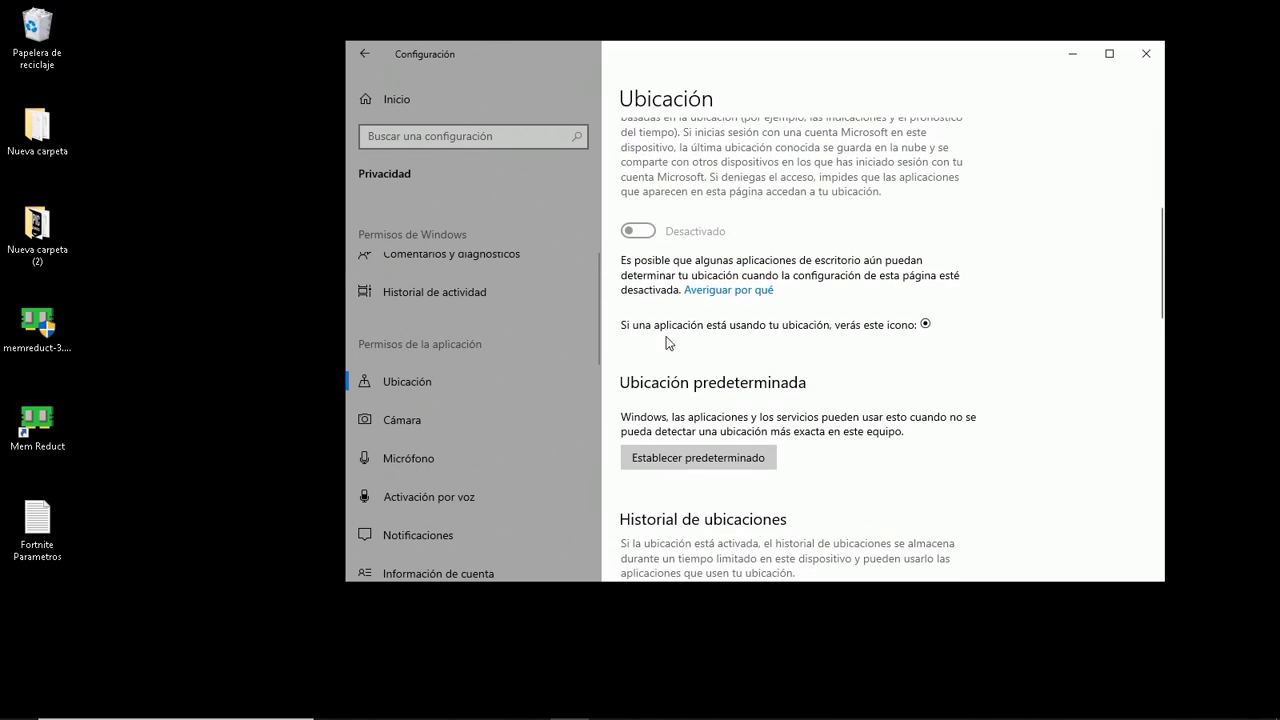
Step: Turn off app access to the camera and check the individual app permissions in the Cámara settings
left_click(474, 407)
scroll(645, 443, "down", 2)
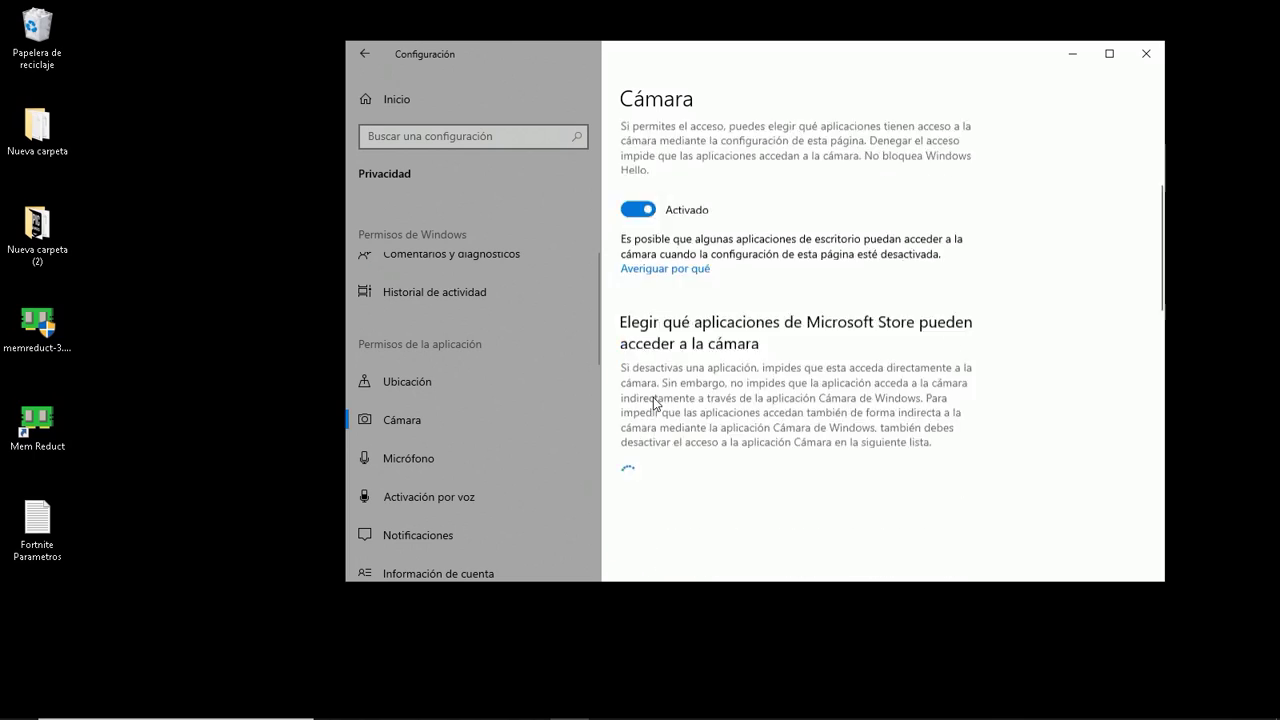
scroll(645, 234, "up", 1)
left_click(640, 248)
scroll(876, 303, "down", 4)
scroll(876, 303, "down", 4)
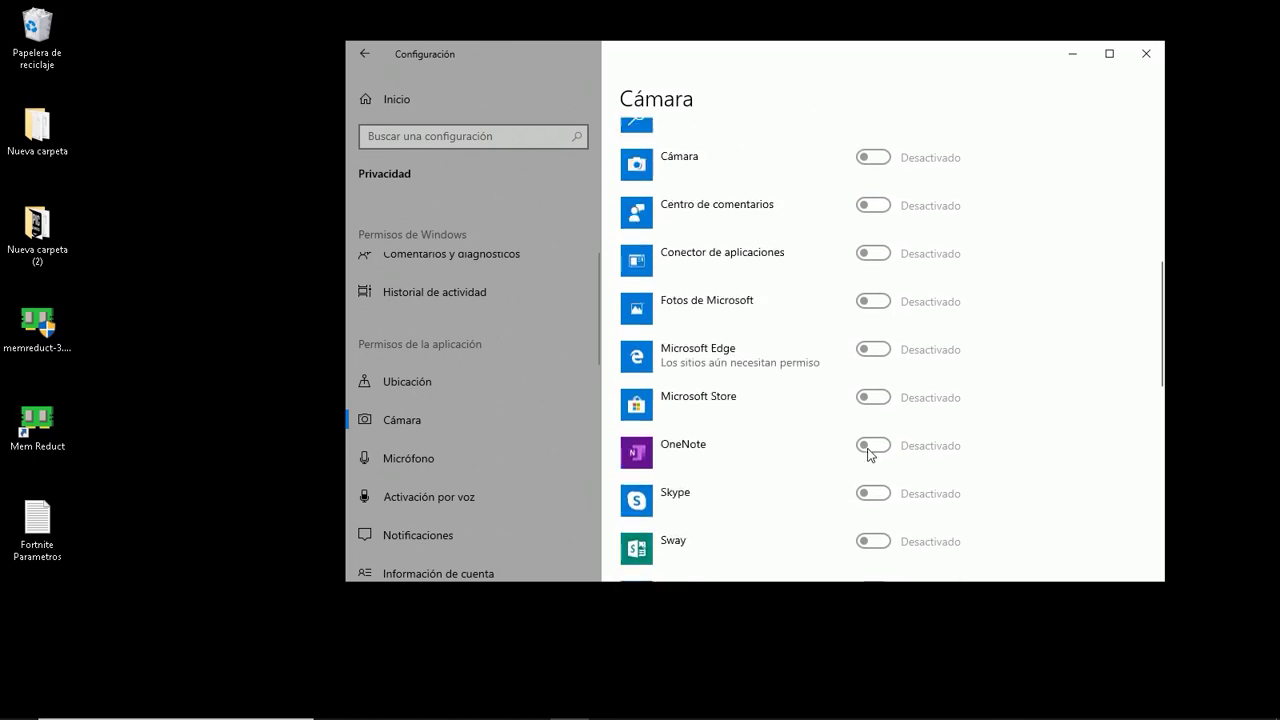
scroll(903, 372, "down", 2)
scroll(903, 372, "up", 12)
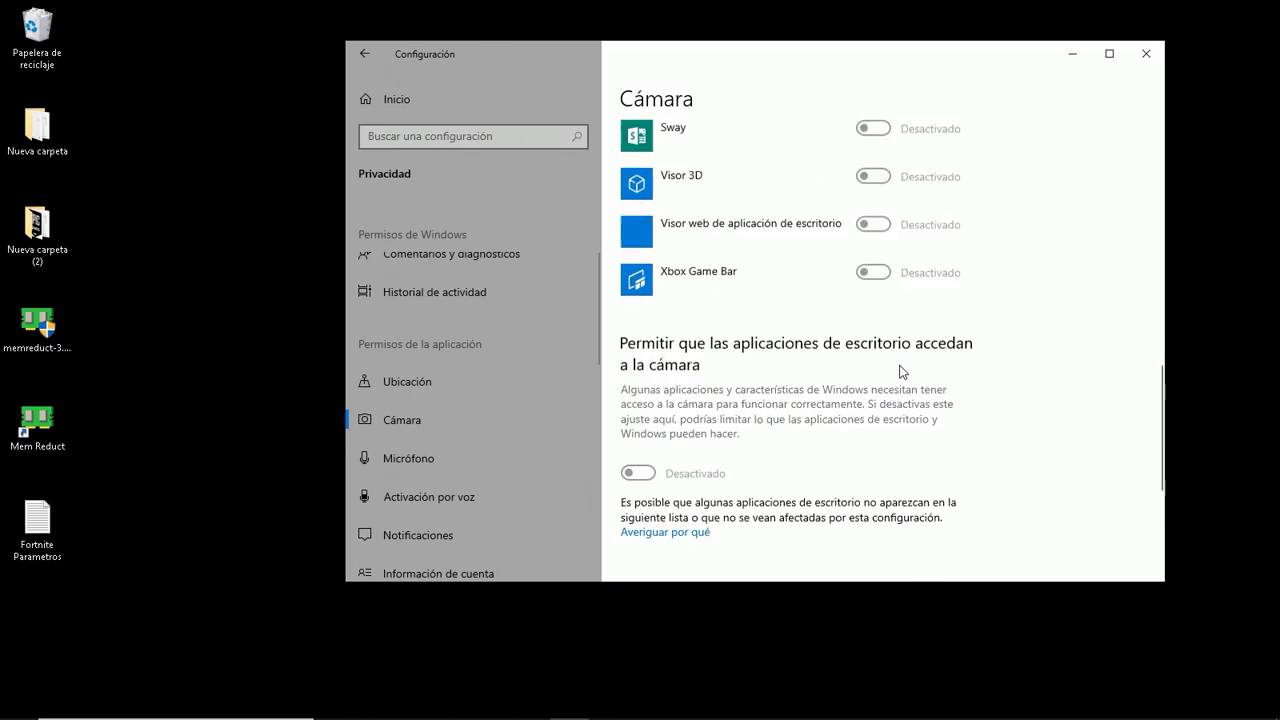
Step: Turn off app access to the microphone and to notifications in the Privacidad settings
left_click(497, 452)
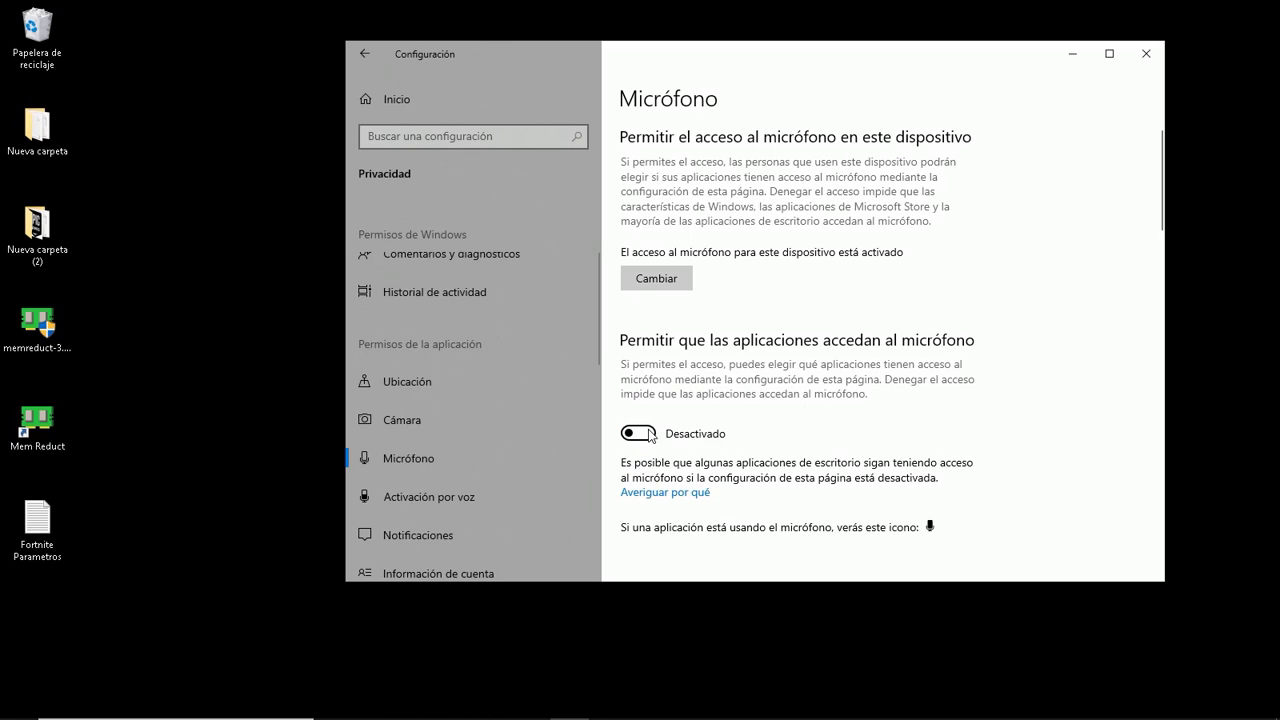
scroll(497, 390, "down", 1)
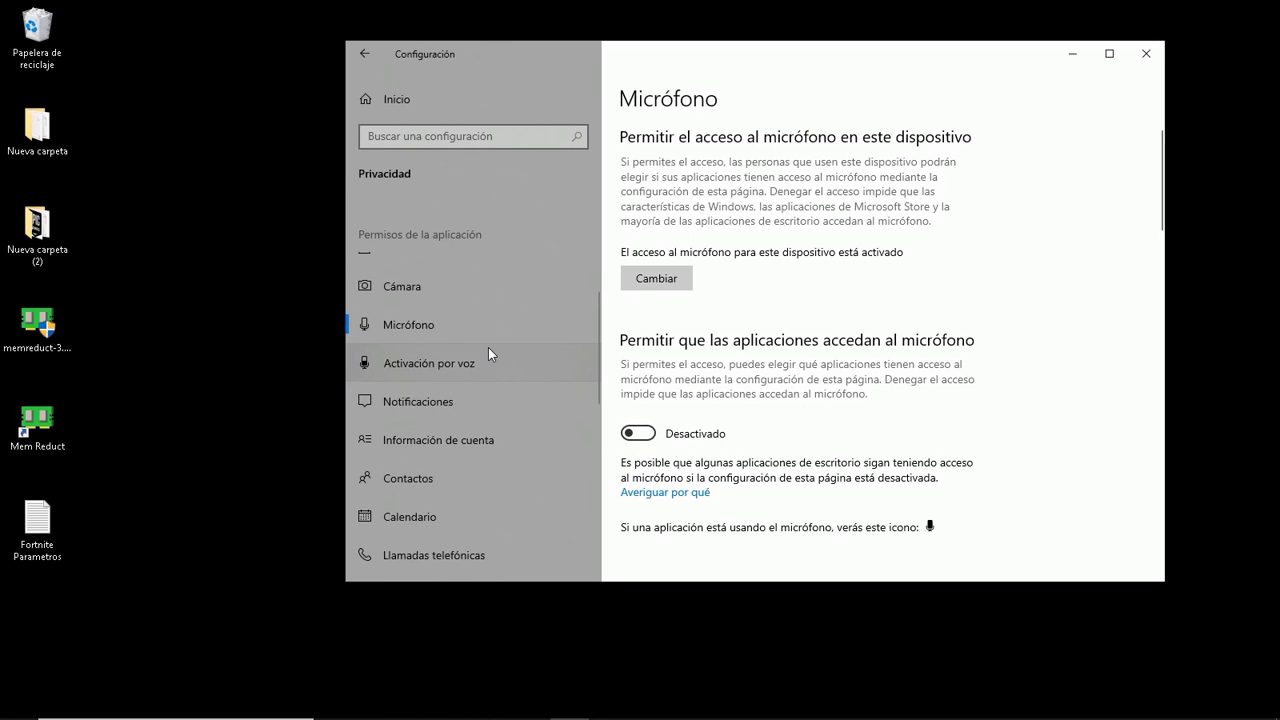
left_click(482, 397)
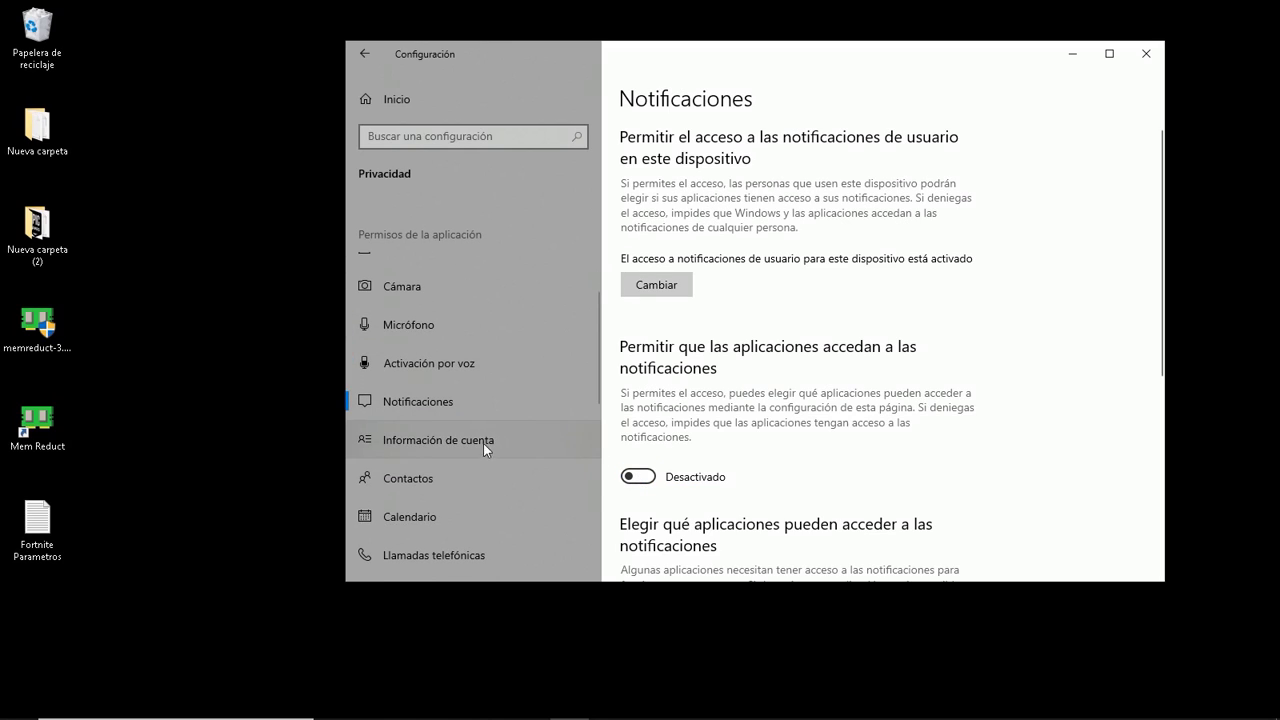
Step: Turn off app access to contacts and to the calendar in the app permissions
left_click(475, 474)
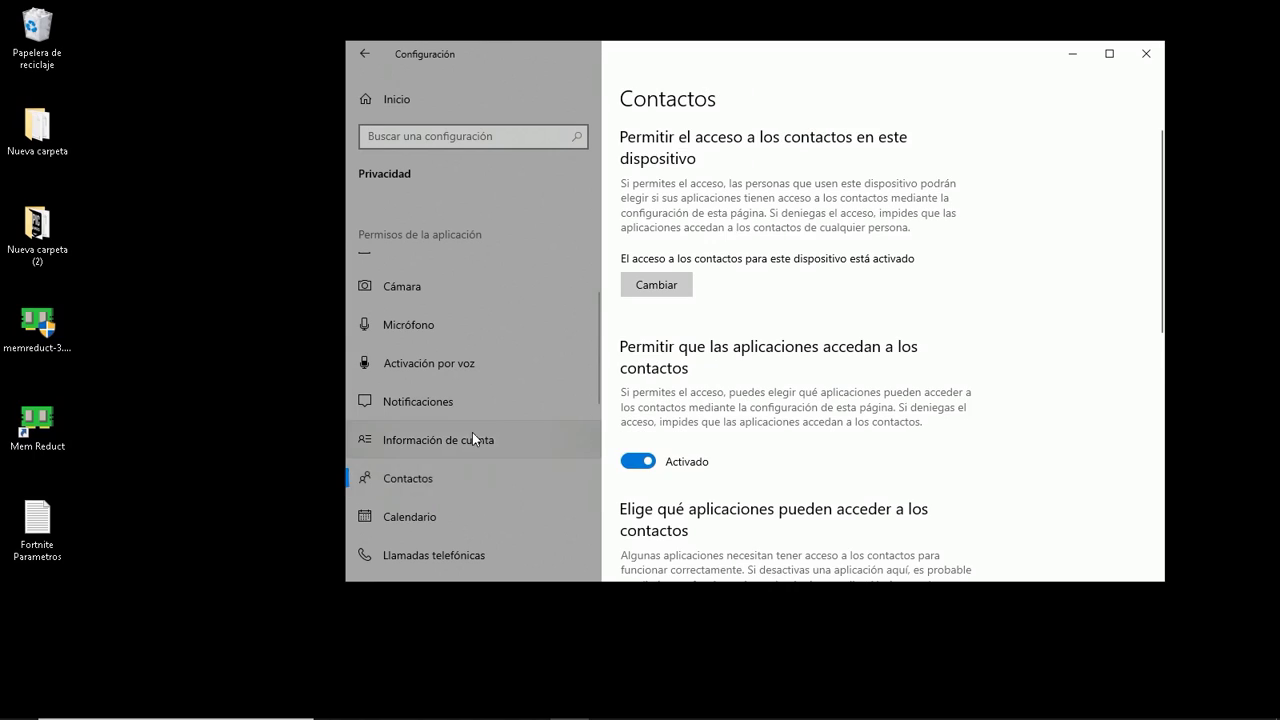
left_click(636, 459)
scroll(709, 414, "down", 2)
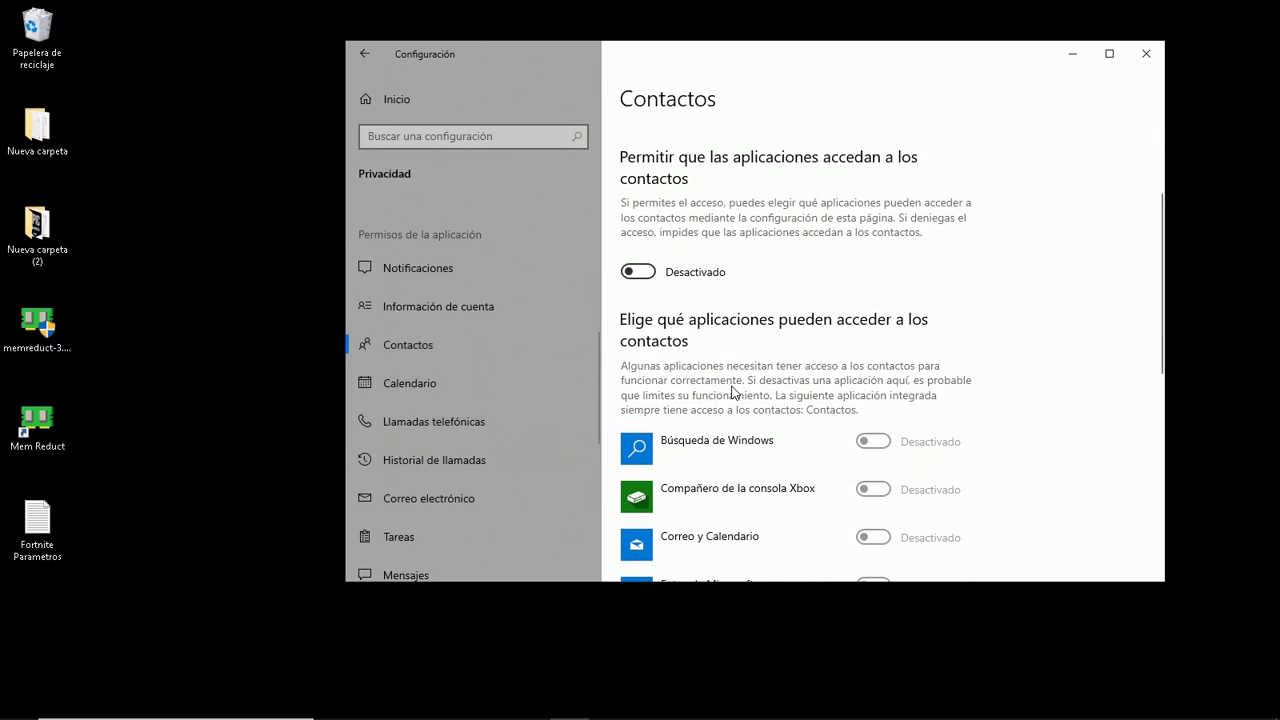
left_click(485, 380)
left_click(638, 439)
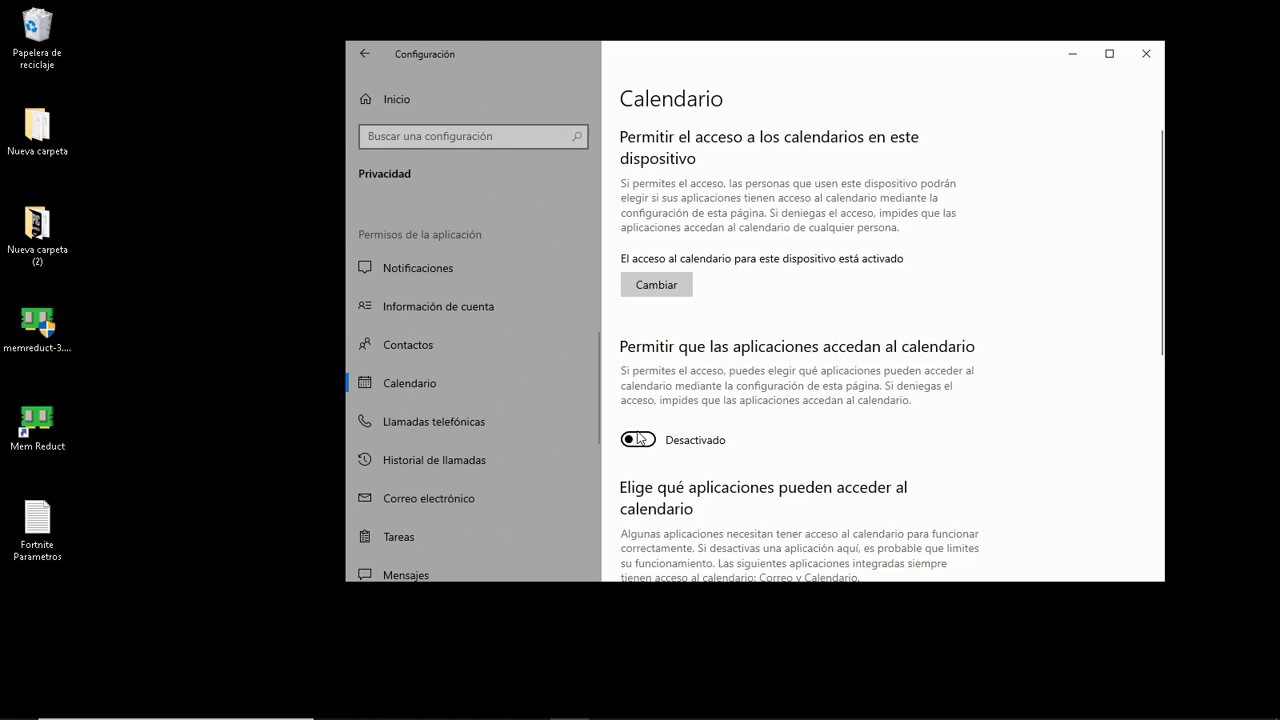
Step: Turn off app permissions for Llamadas telefónicas, Historial de llamadas and Correo electrónico
left_click(485, 421)
left_click(648, 516)
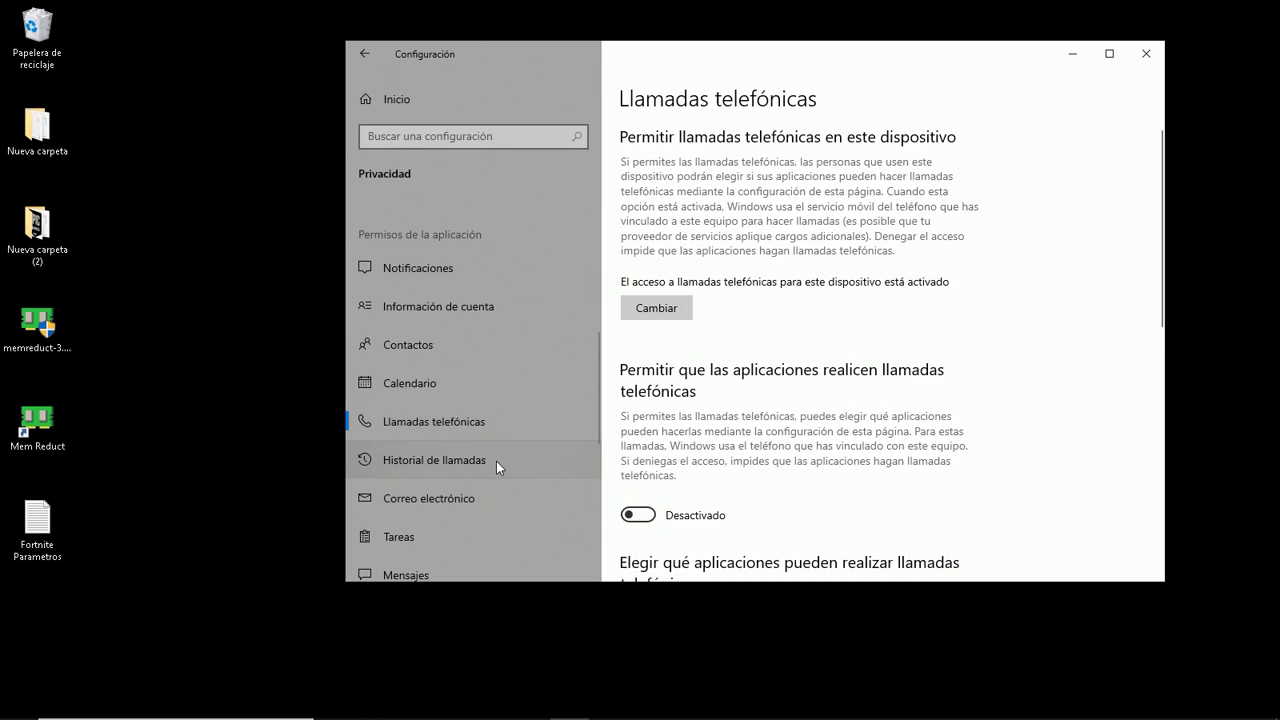
left_click(496, 461)
left_click(645, 478)
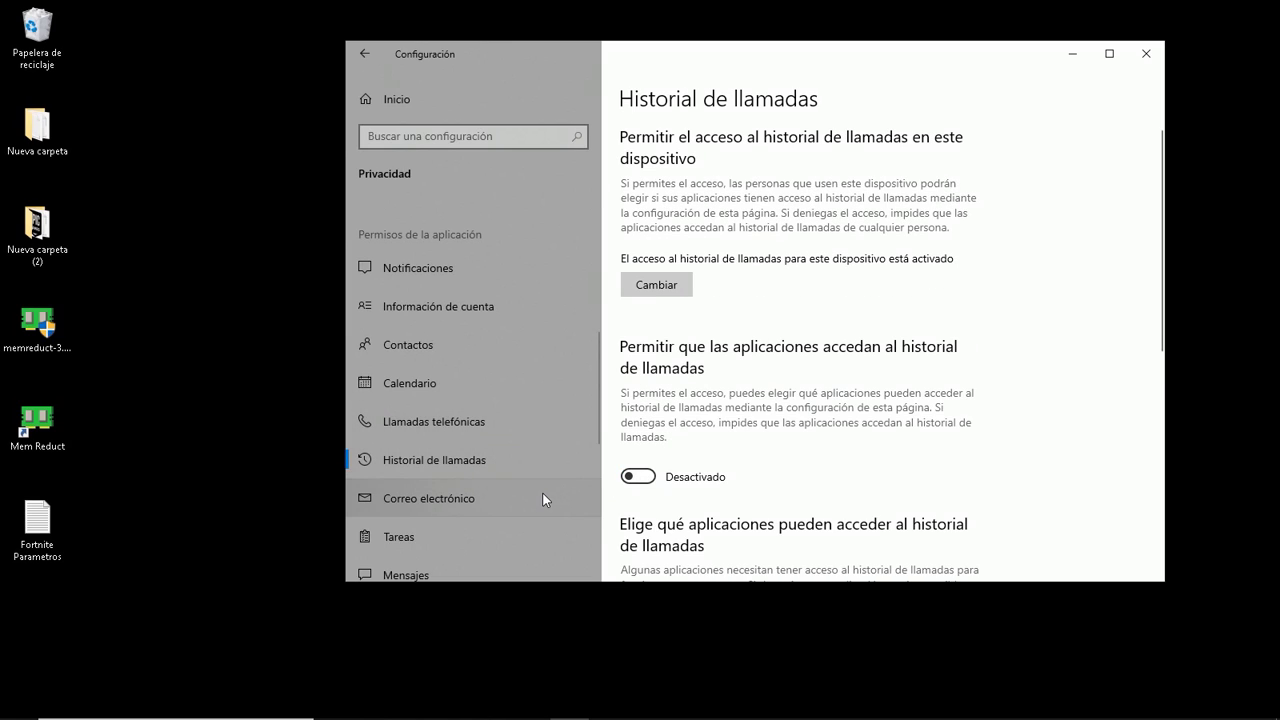
left_click(543, 498)
left_click(646, 478)
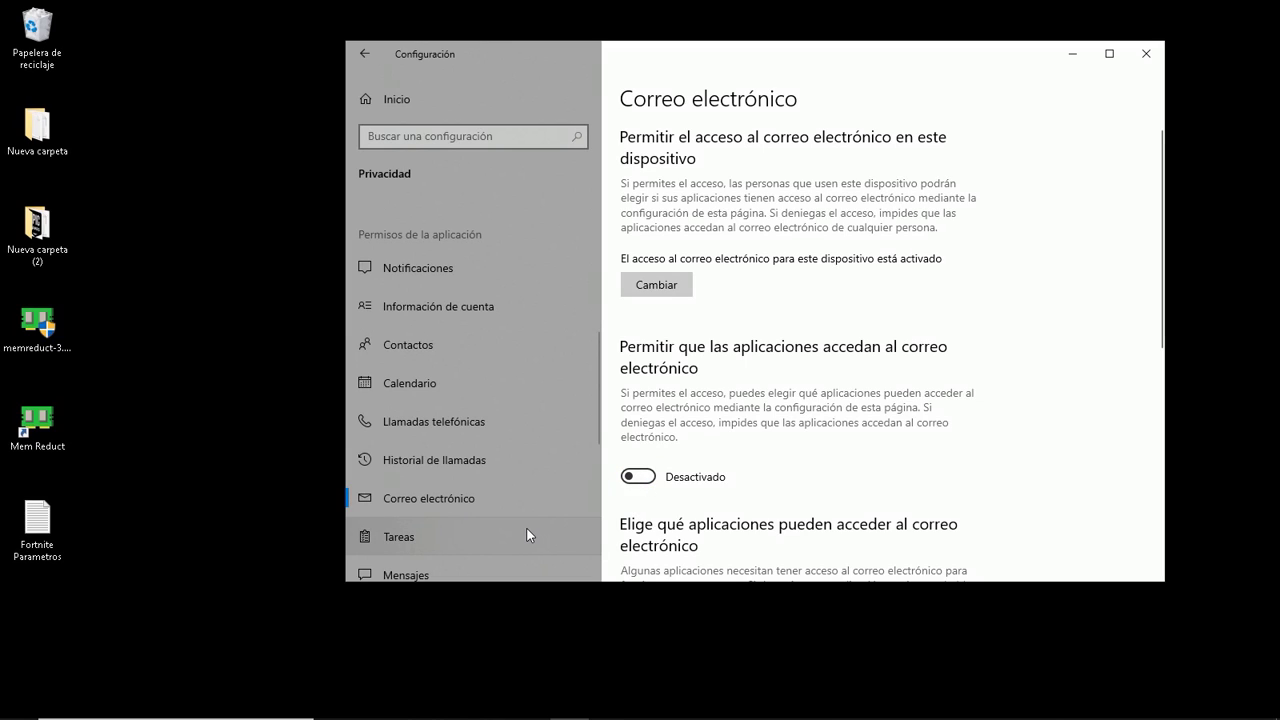
Step: Turn off app access to Tareas and to Mensajes in the app permissions
scroll(525, 528, "down", 3)
left_click(472, 400)
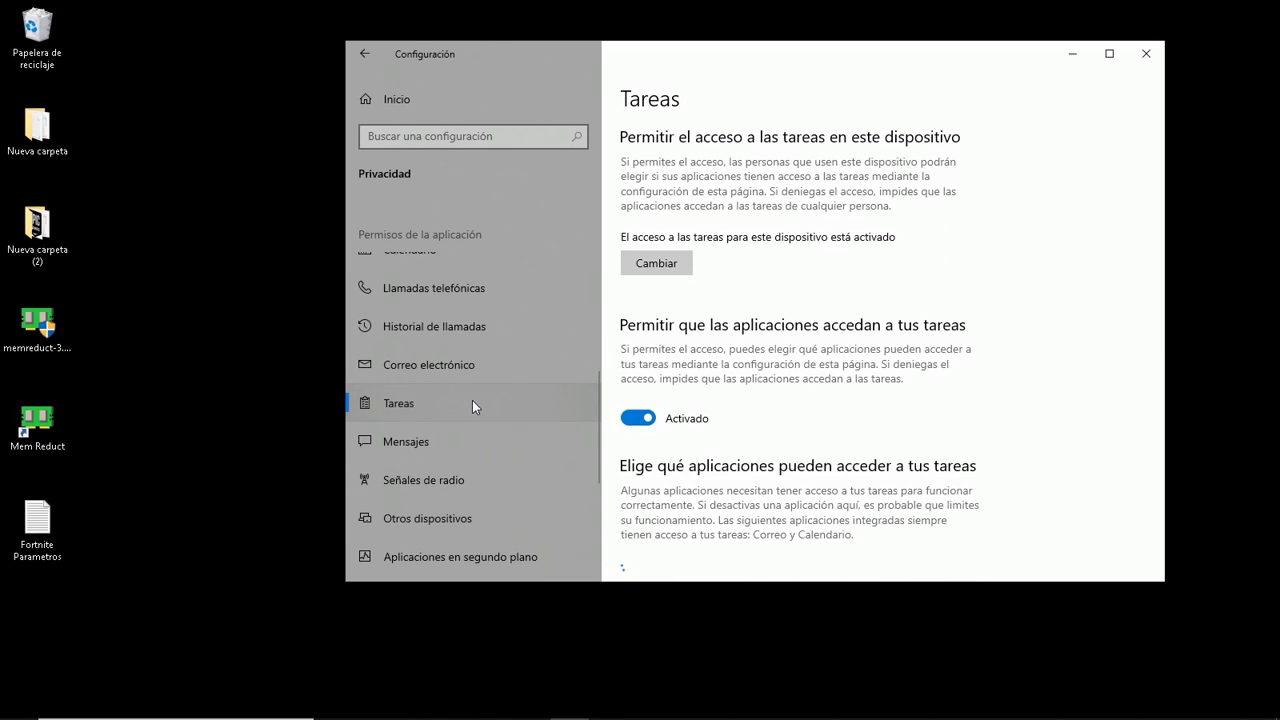
left_click(646, 420)
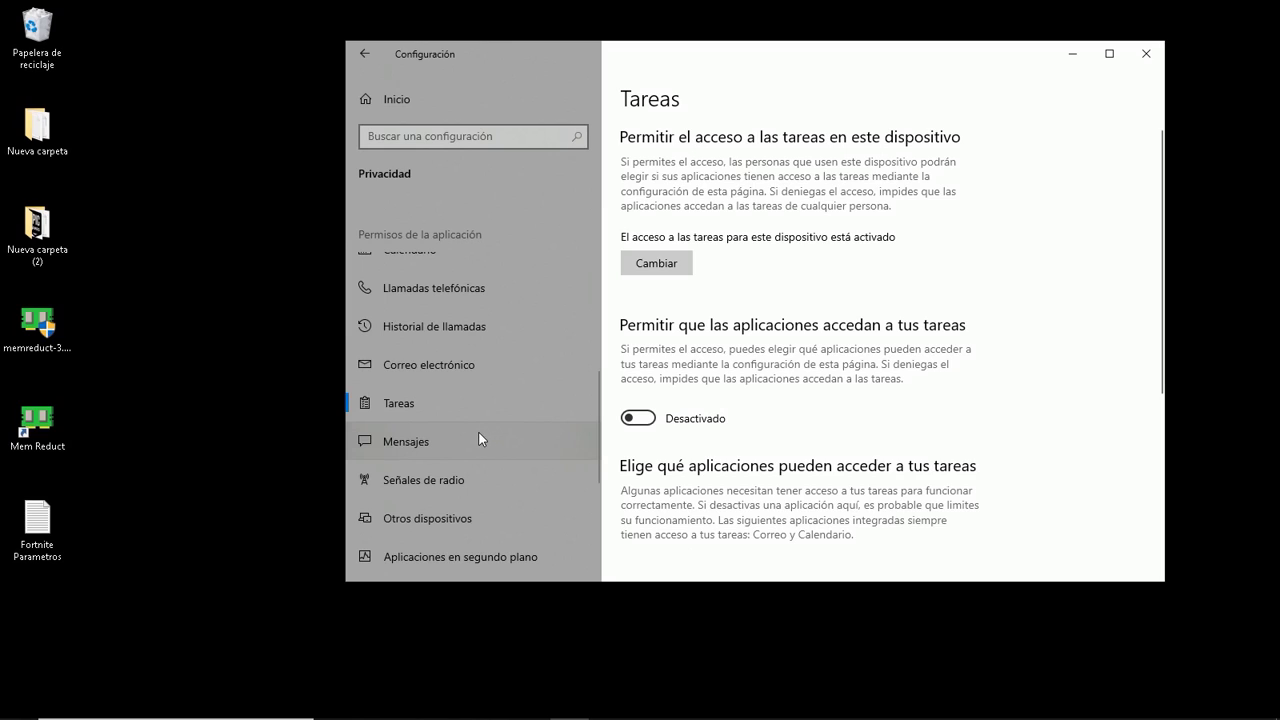
left_click(480, 438)
left_click(638, 489)
Step: Turn off the permission for apps to control the device's radio signals in Señales de radio
scroll(459, 392, "down", 3)
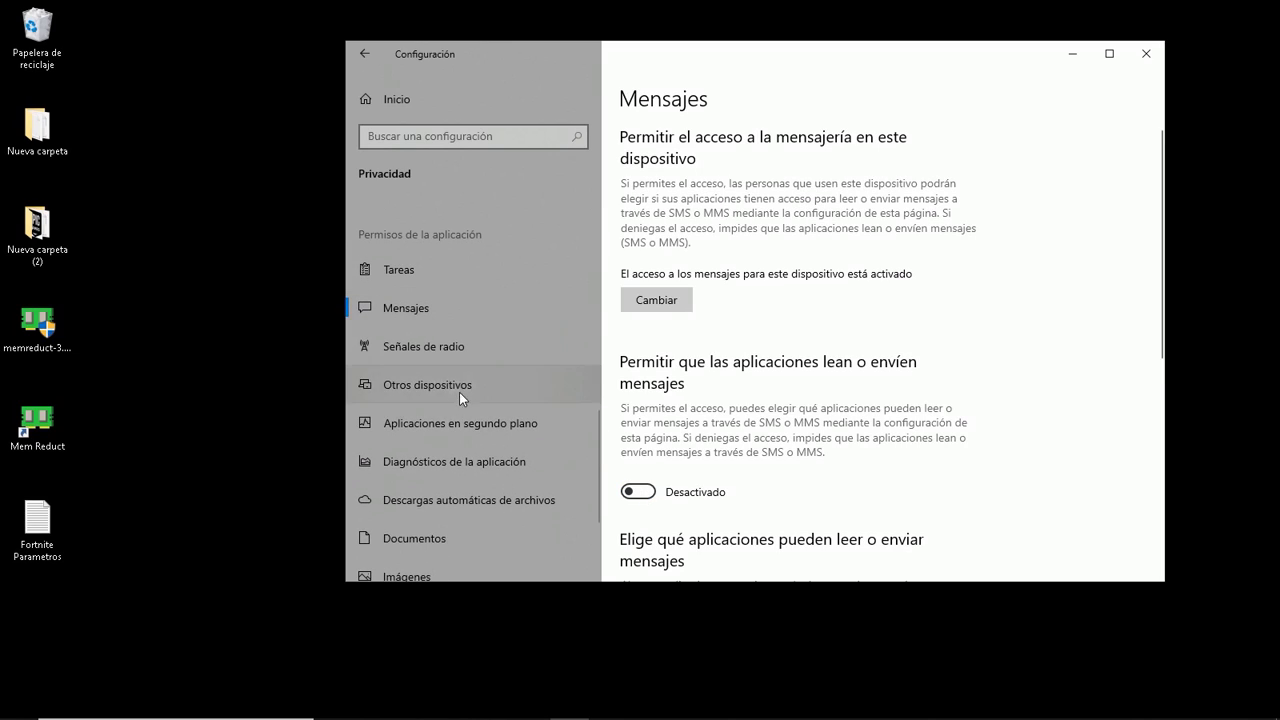
left_click(456, 350)
left_click(638, 507)
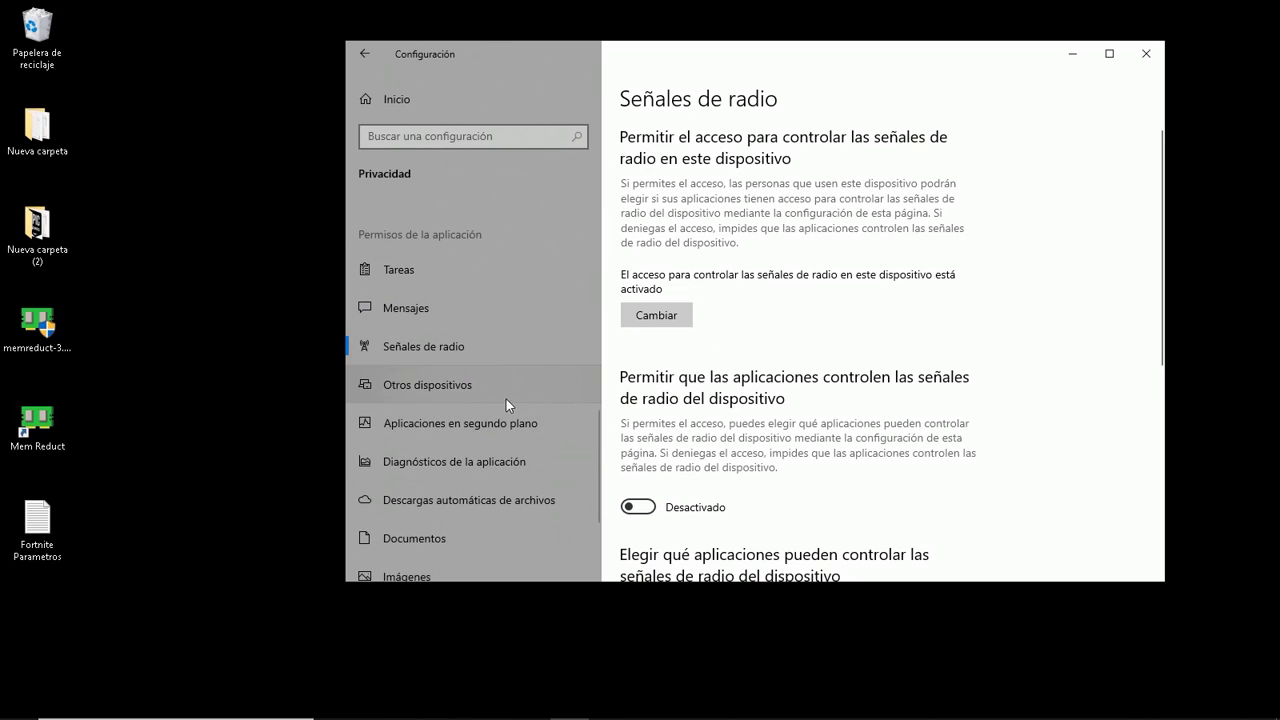
Step: Check Otros dispositivos and Aplicaciones en segundo plano, and turn off app access to diagnostic information in Diagnósticos de la aplicación
left_click(502, 394)
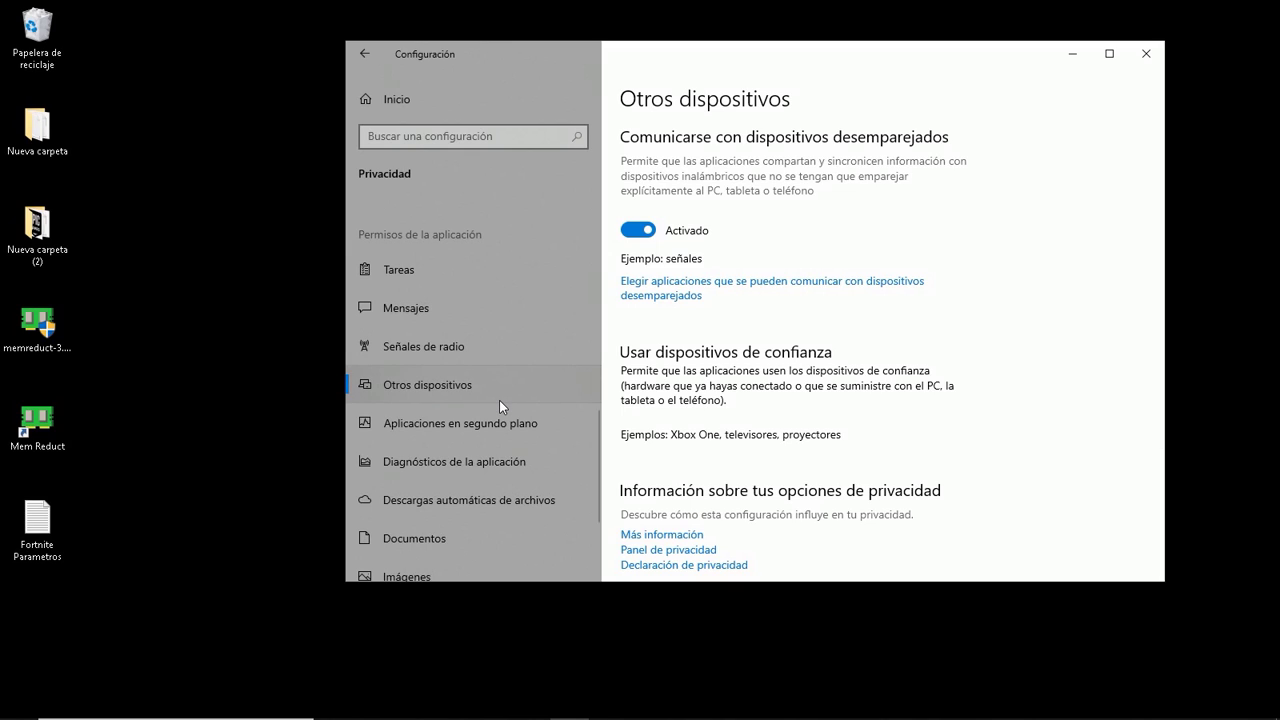
left_click(523, 420)
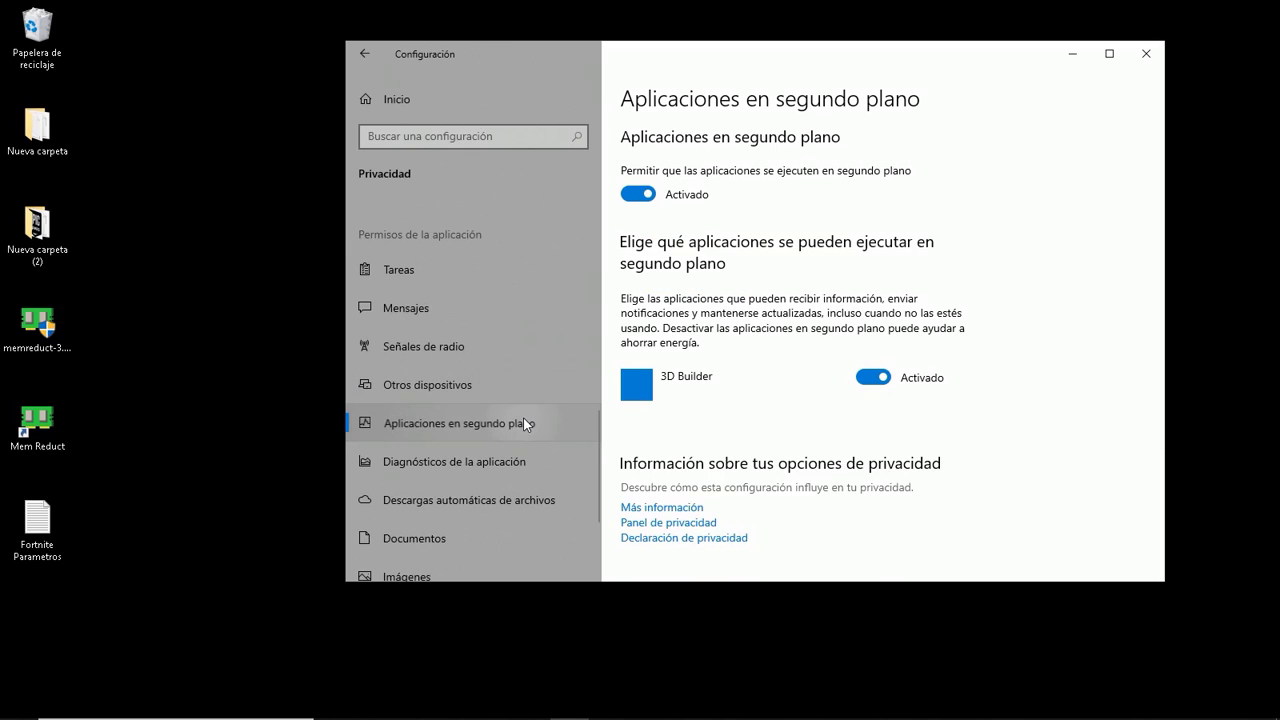
left_click(482, 463)
scroll(483, 440, "down", 3)
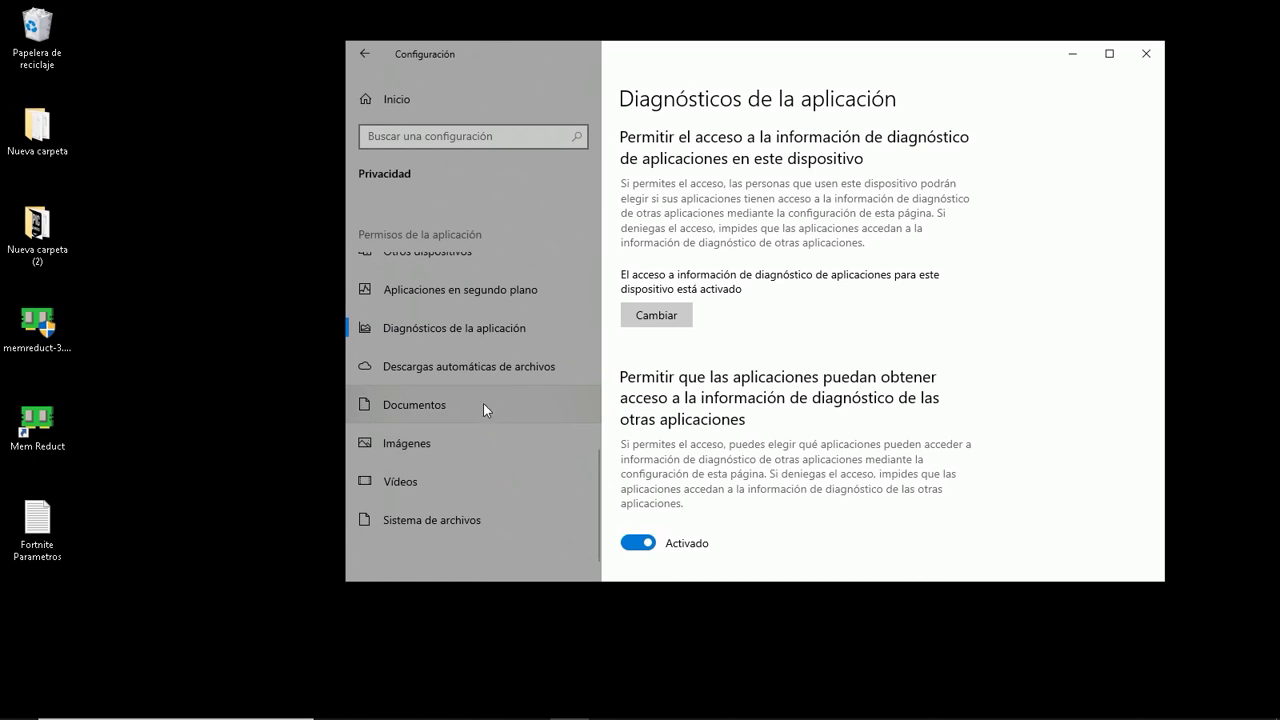
left_click(638, 543)
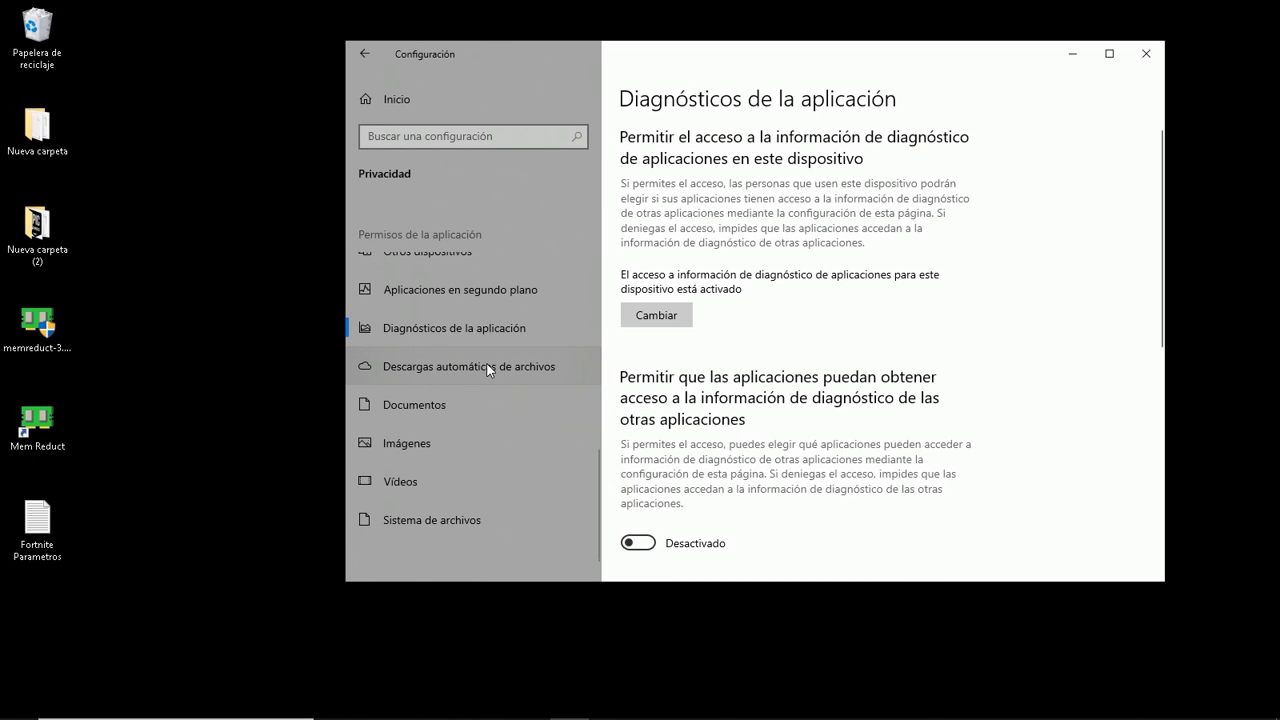
left_click(507, 398)
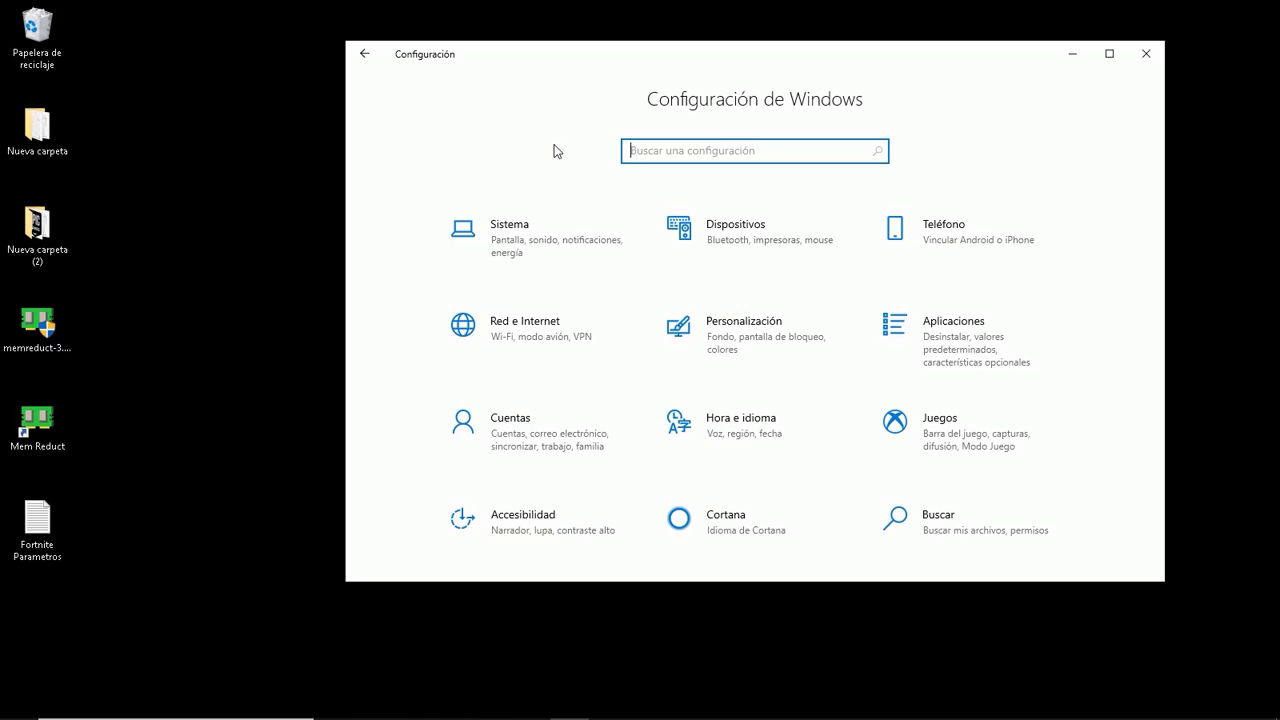
Step: Open the update history in the Windows Update section of Actualización y seguridad
scroll(553, 300, "down", 2)
left_click(737, 525)
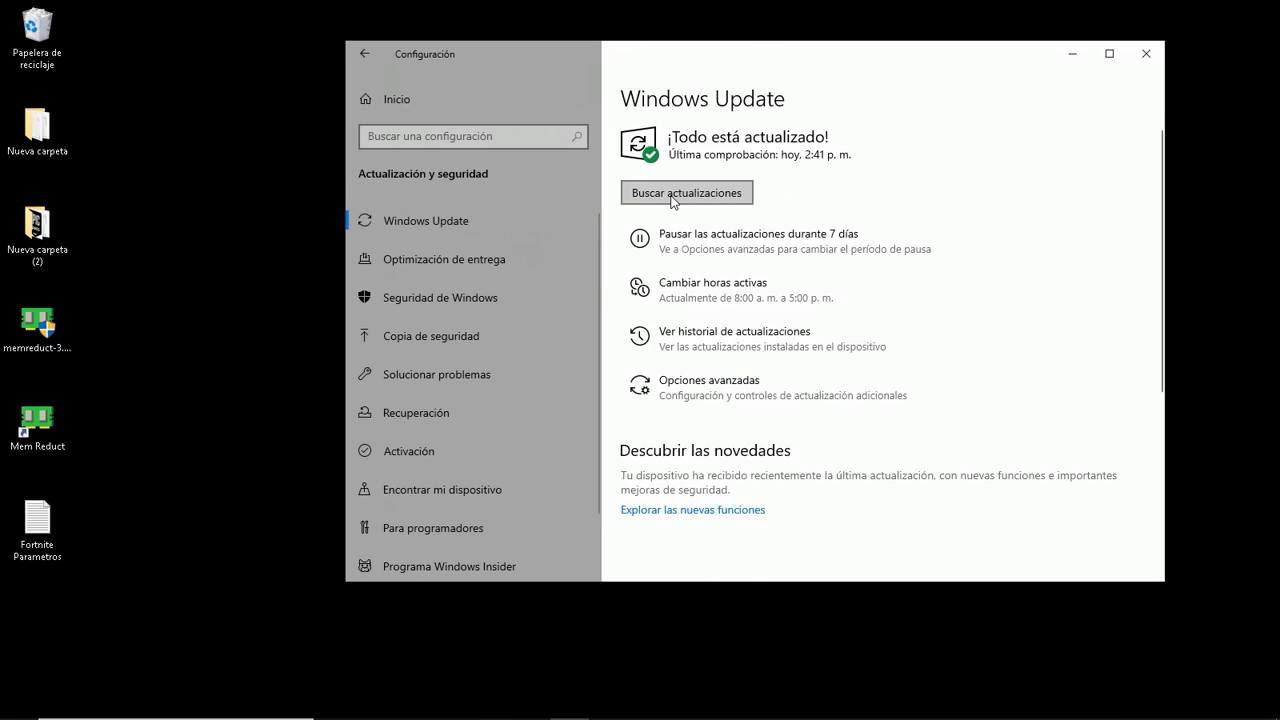
left_click(717, 344)
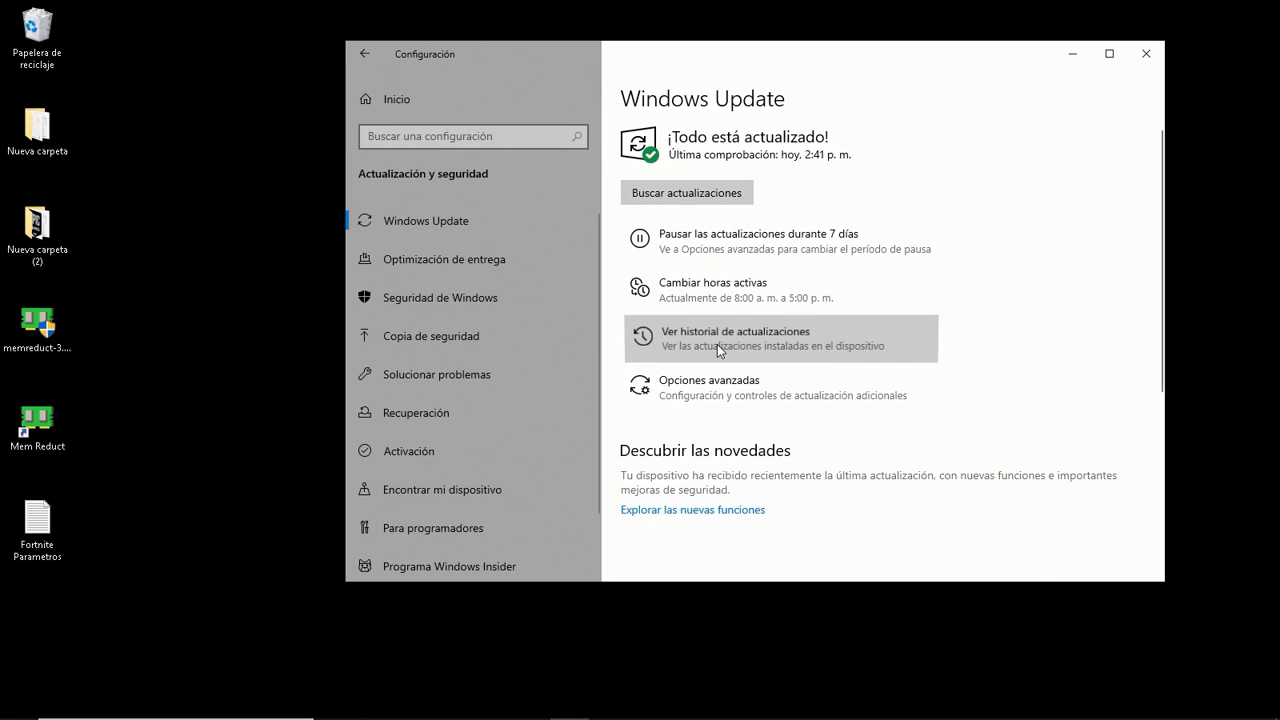
scroll(725, 300, "down", 3)
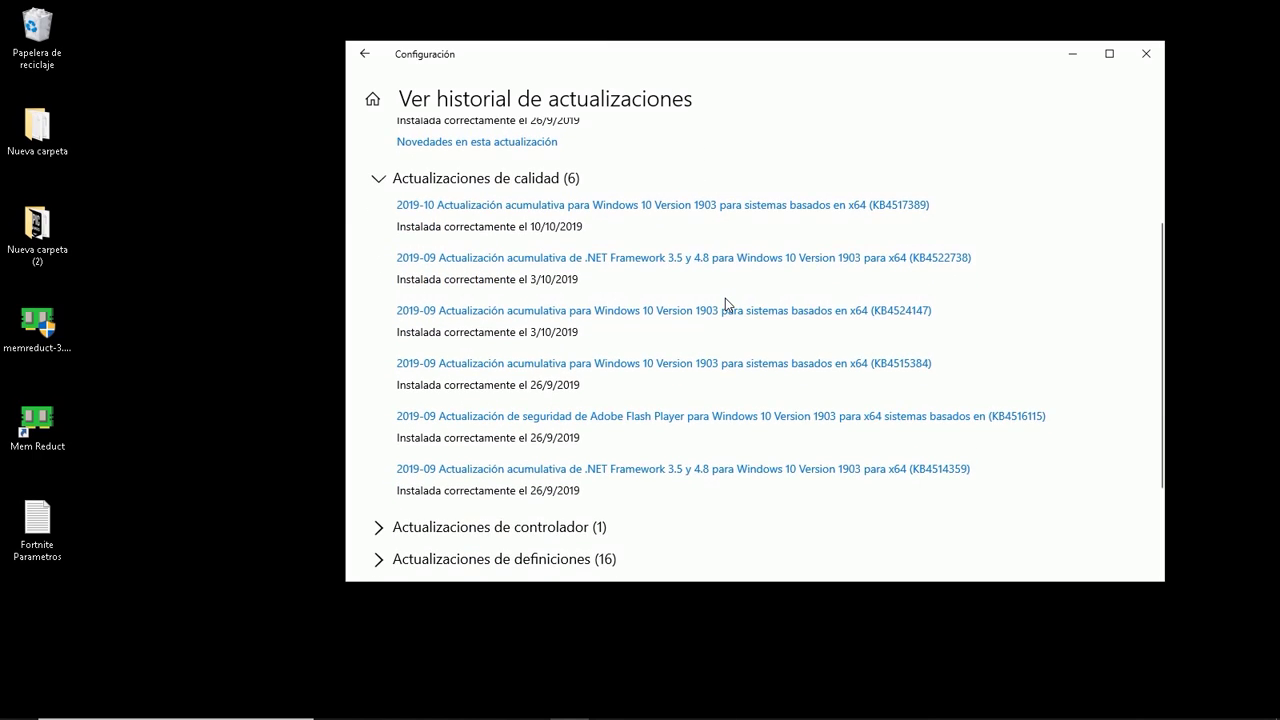
Step: Expand the driver, definition and other updates in the update history to review them, and return to Windows Update
left_click(386, 392)
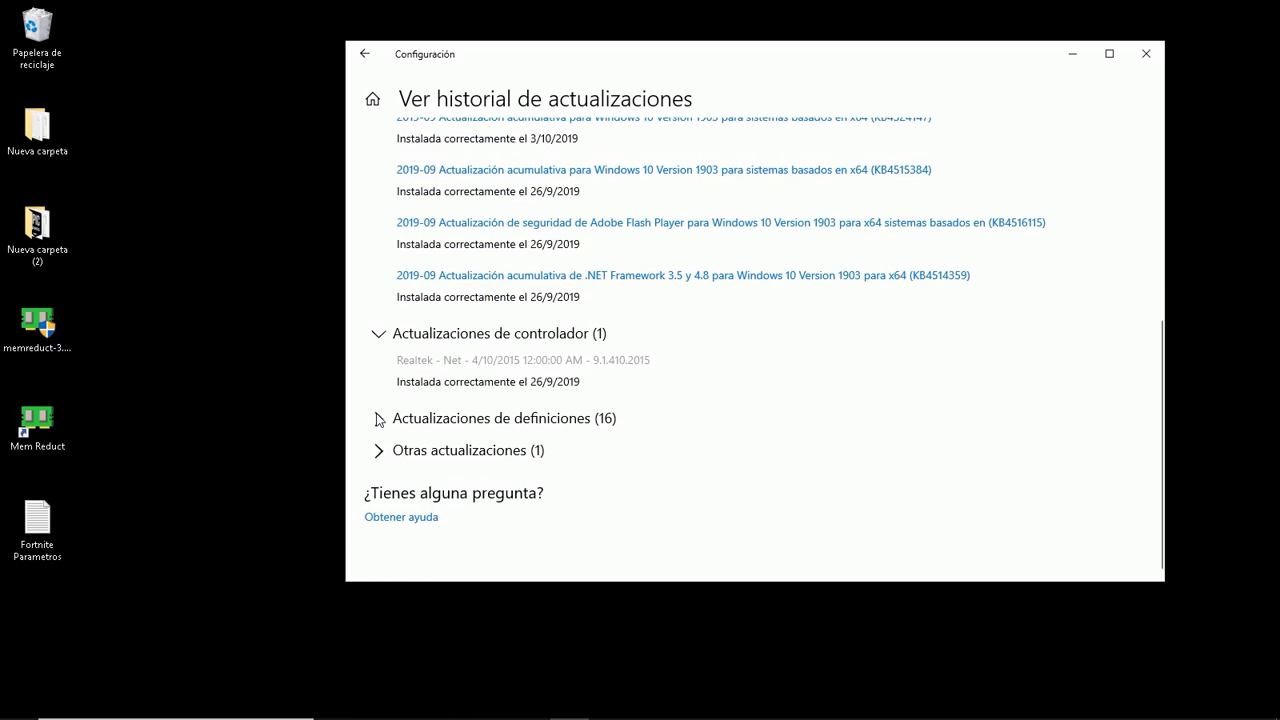
left_click(377, 419)
scroll(380, 440, "down", 10)
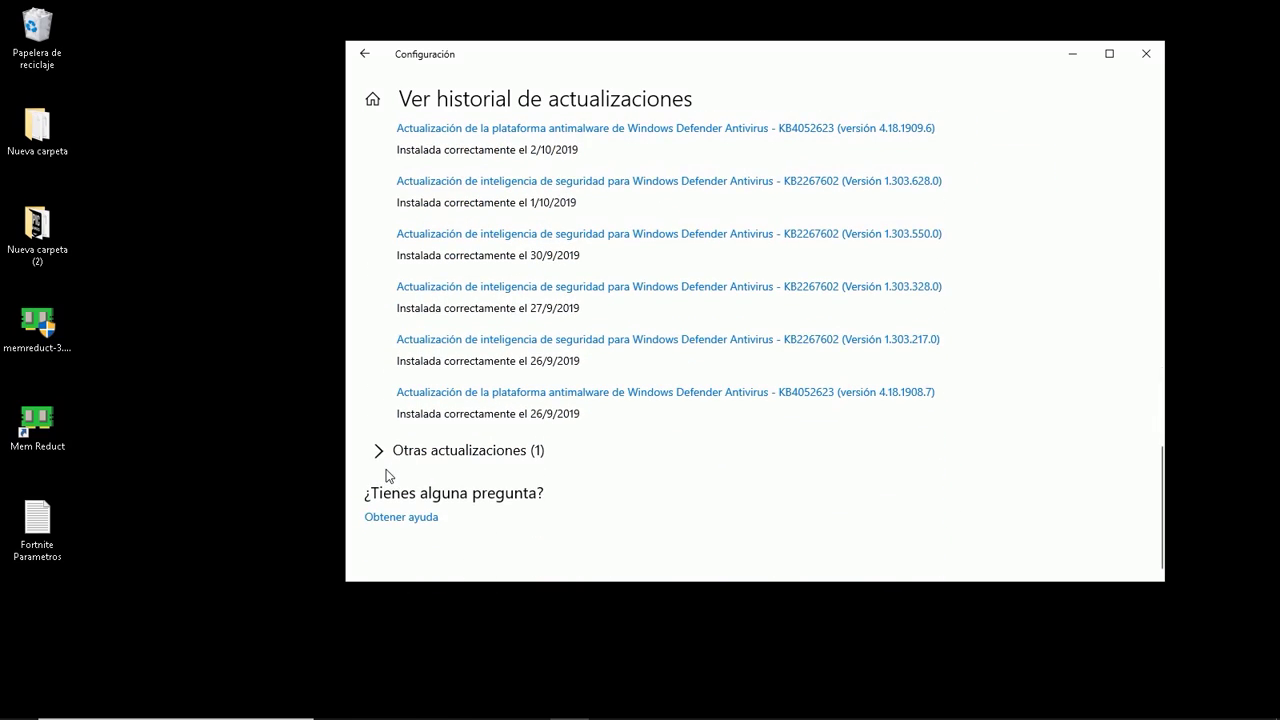
left_click(378, 452)
scroll(379, 445, "down", 1)
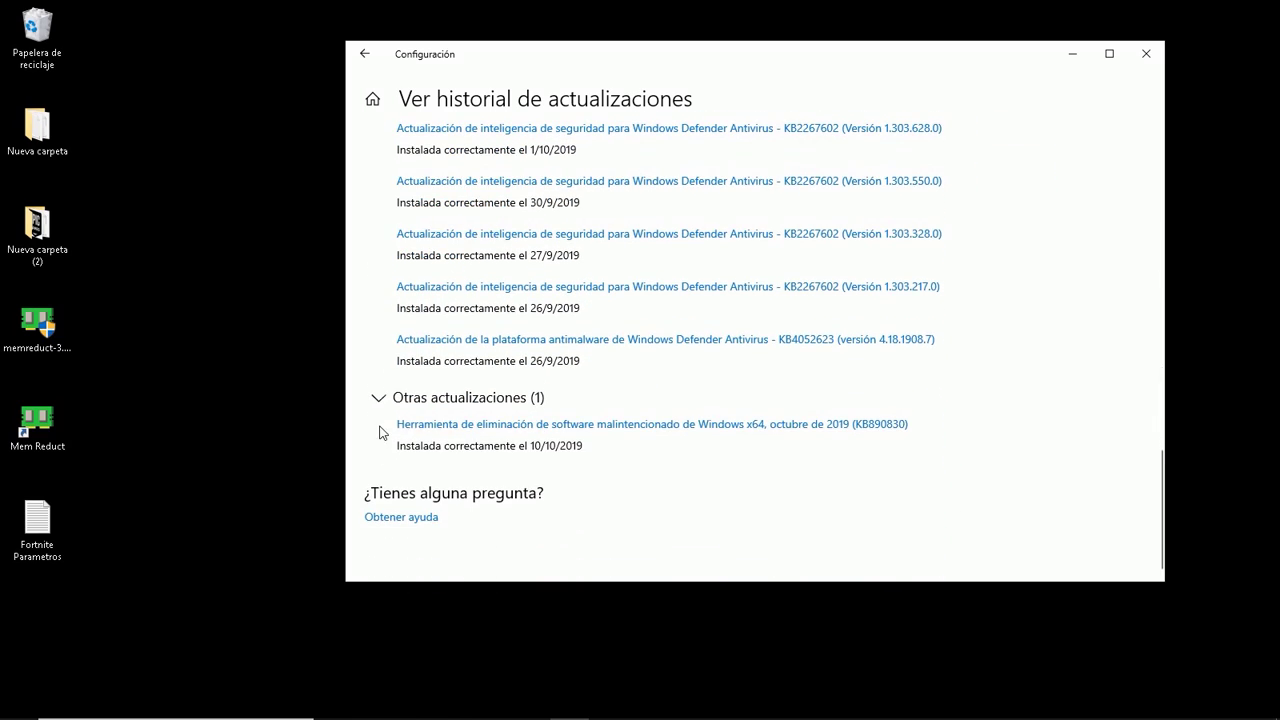
left_click(1146, 53)
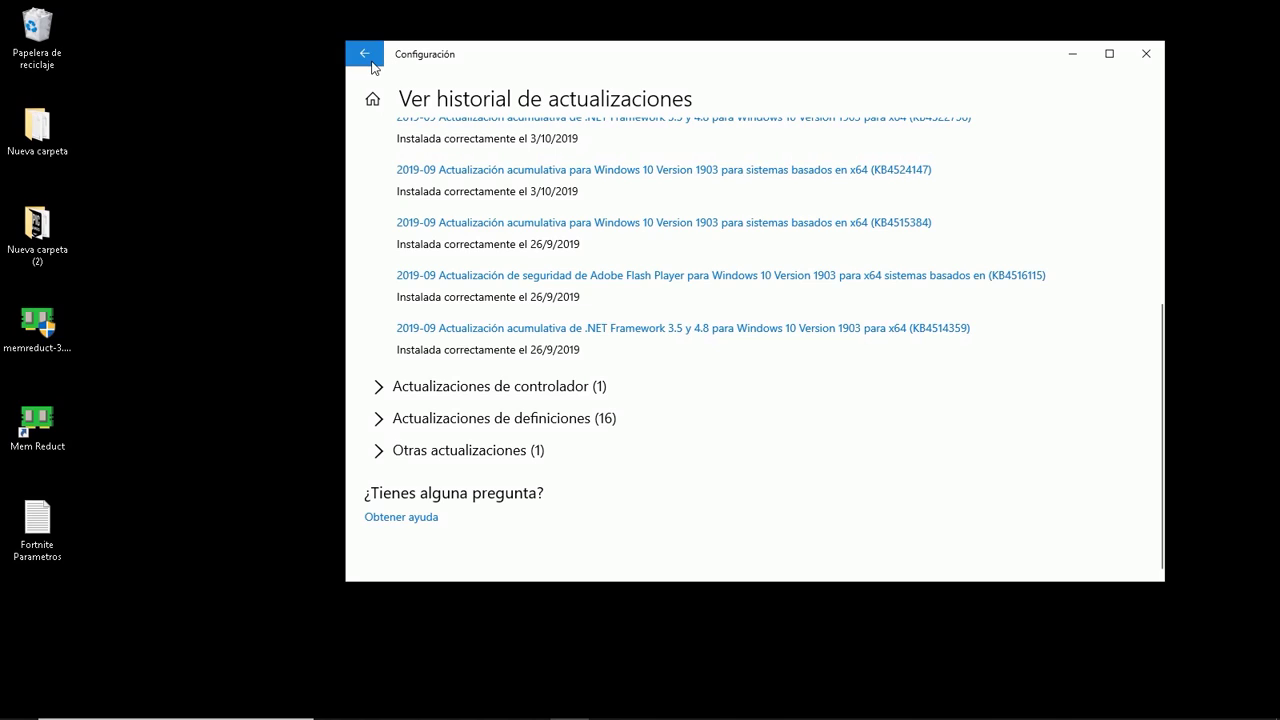
left_click(364, 54)
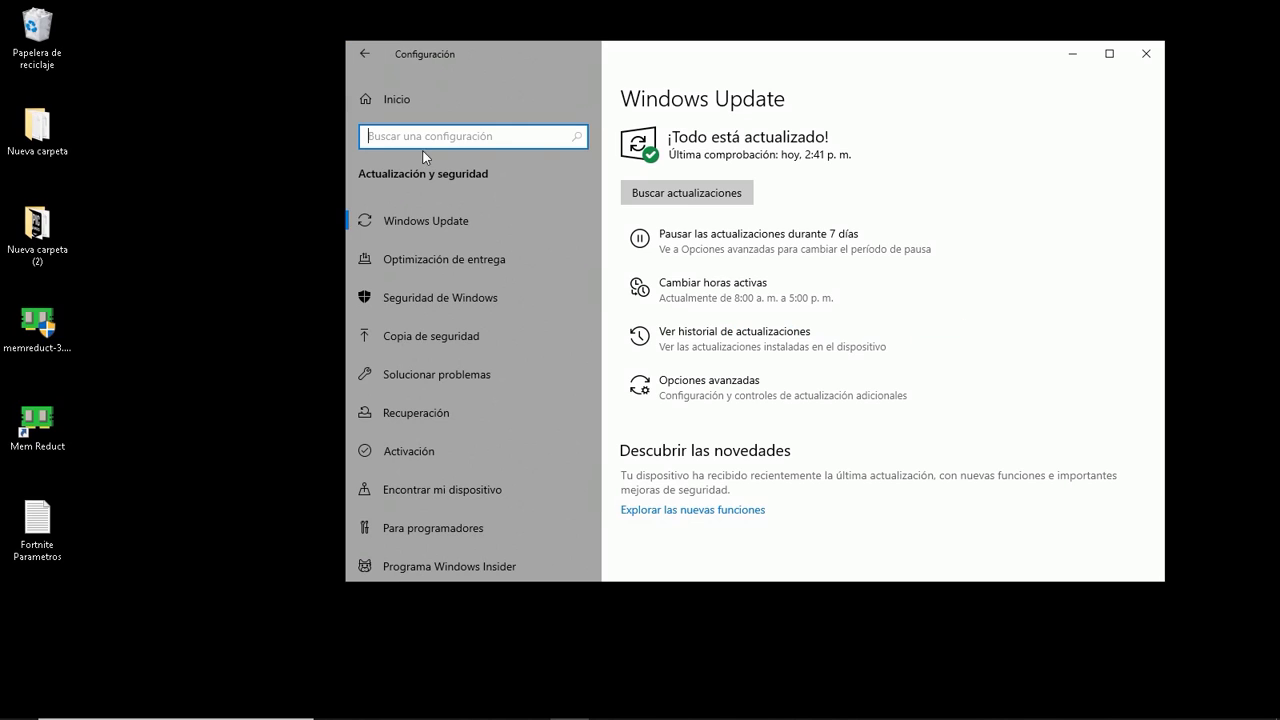
Step: Look over the protection areas listed in Seguridad de Windows
left_click(493, 297)
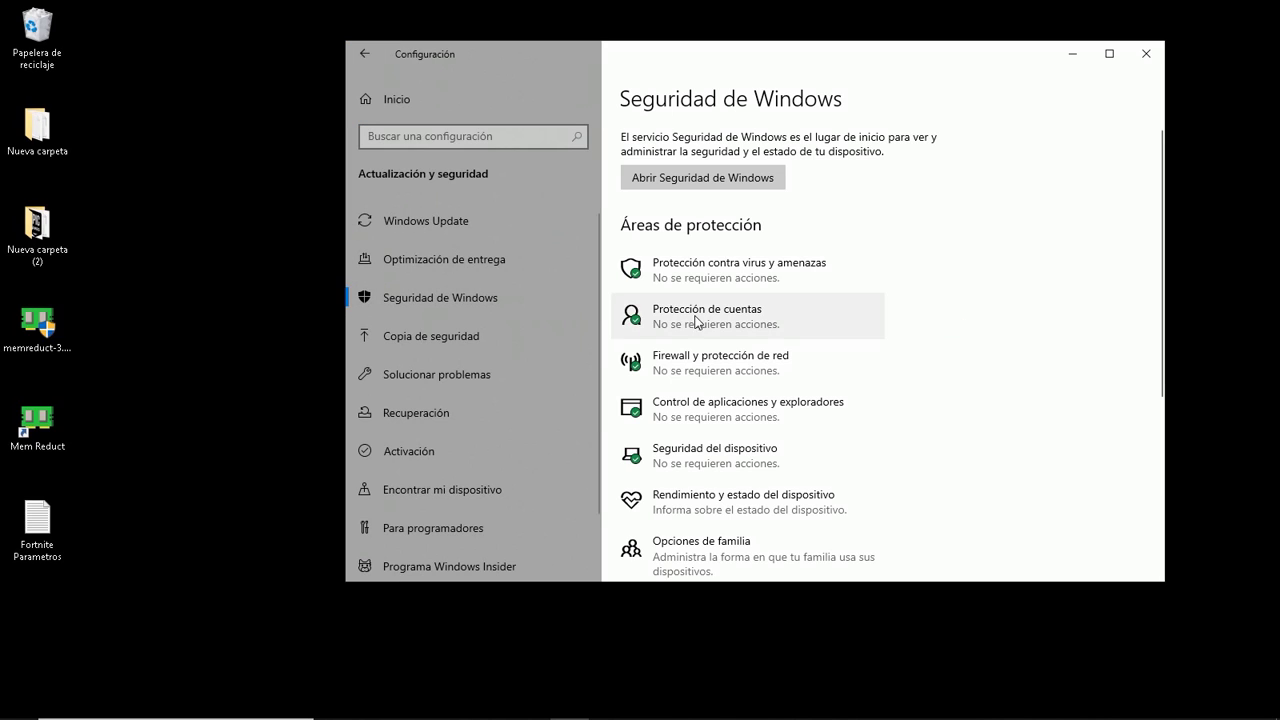
scroll(723, 280, "down", 3)
scroll(769, 366, "down", 3)
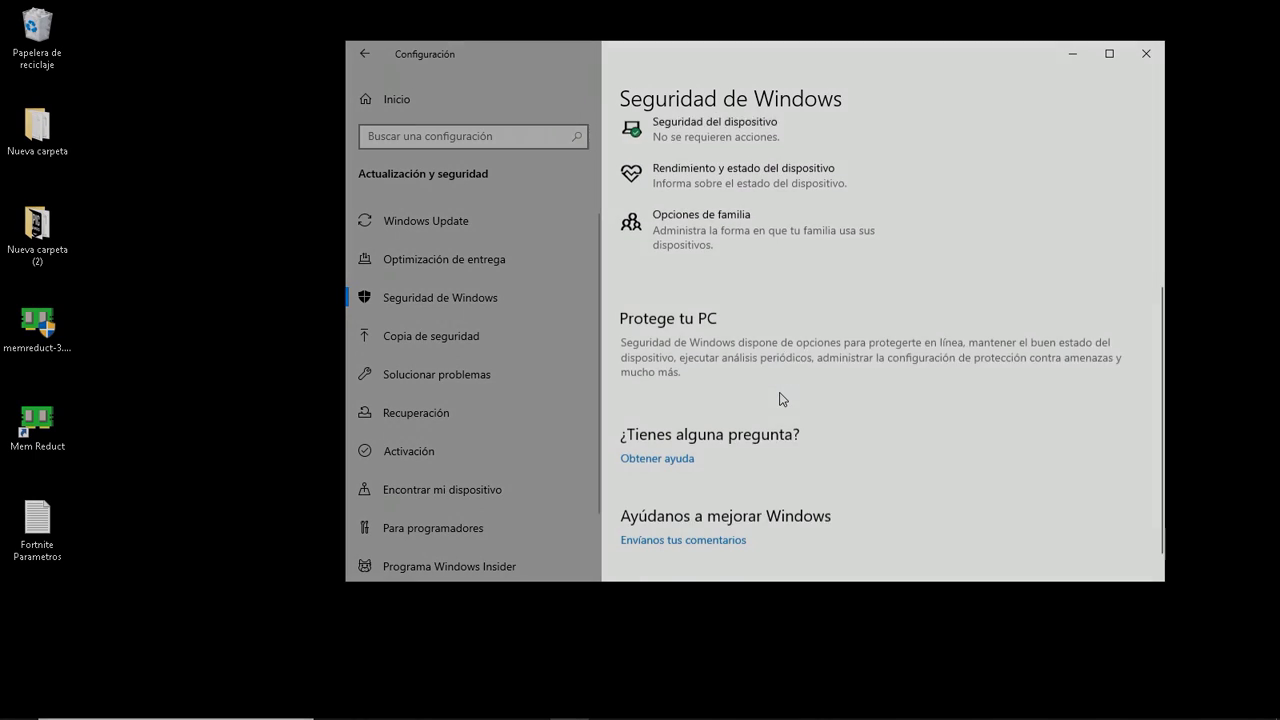
scroll(780, 397, "up", 6)
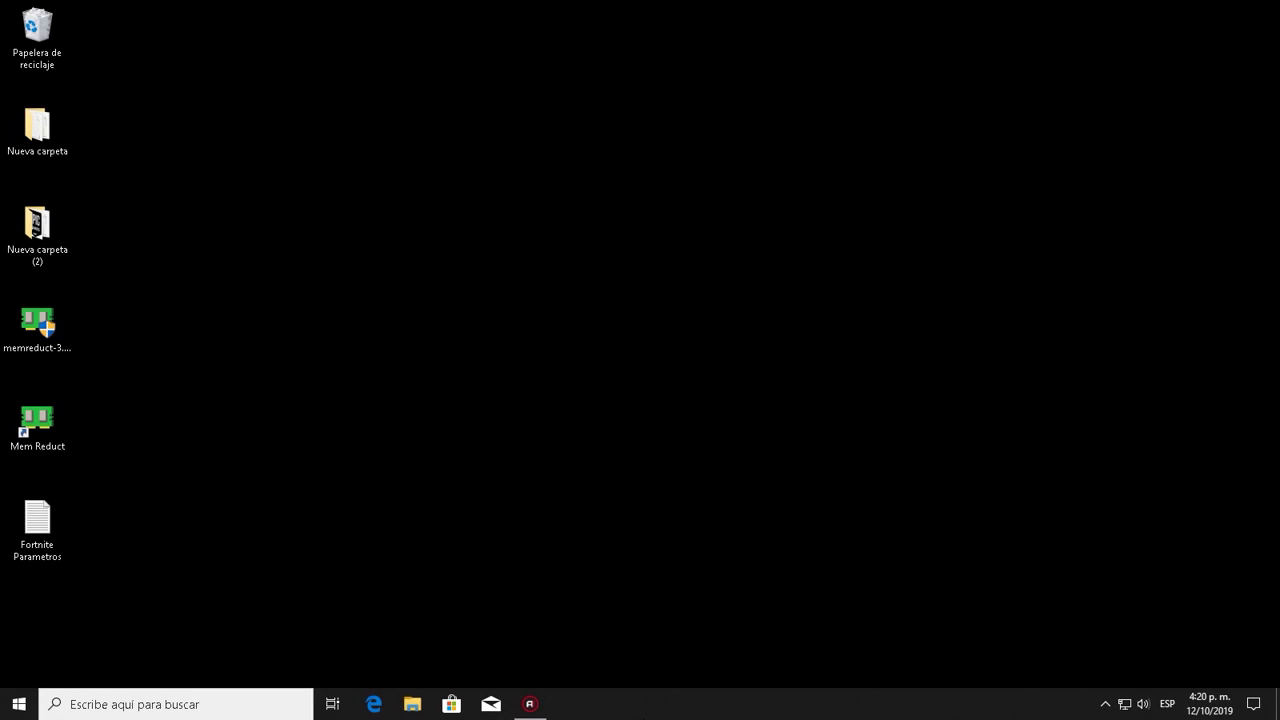
Step: Search Windows for "energ", open Editar plan de energía and bring up its advanced power settings
left_click(232, 712)
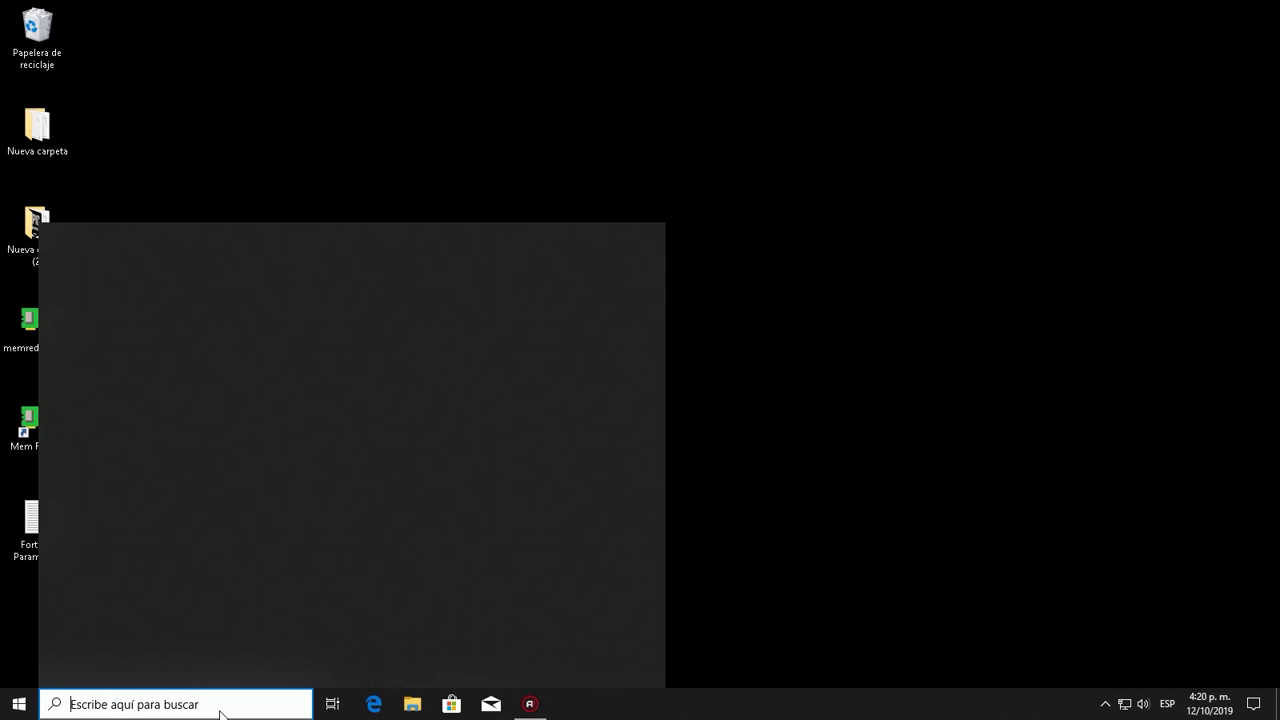
type("enegi")
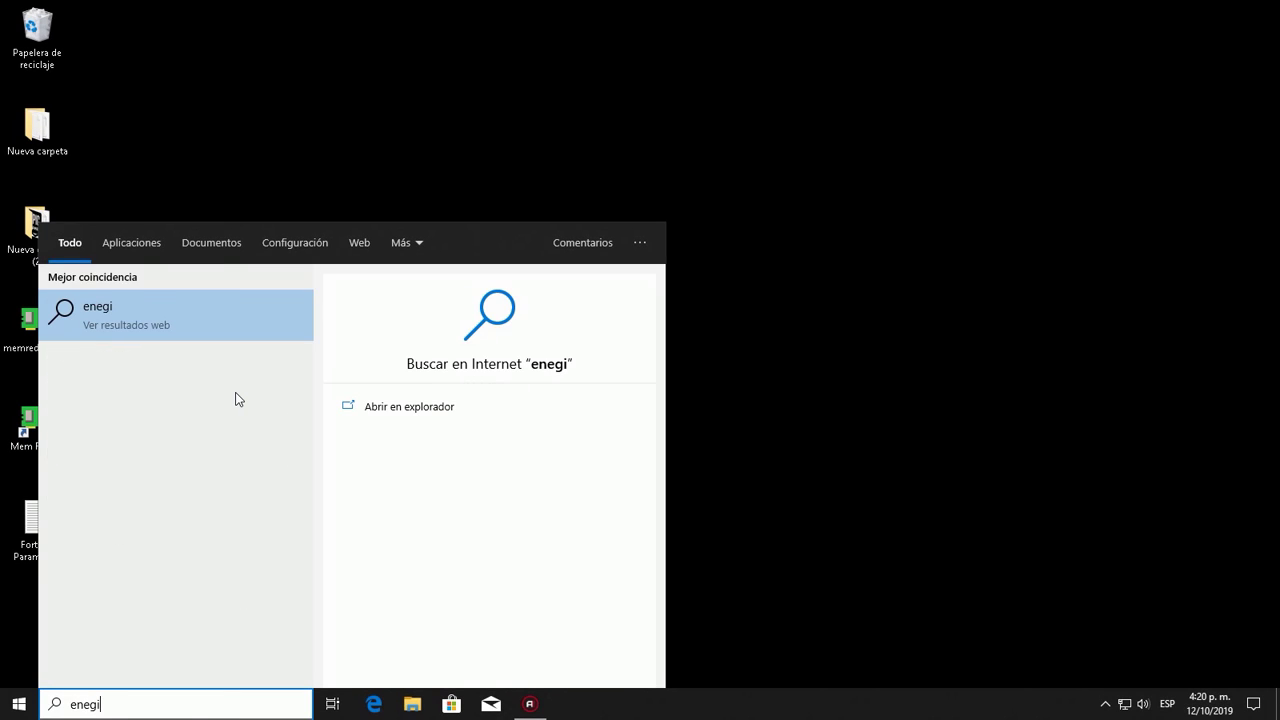
key("BackSpace")
type("r")
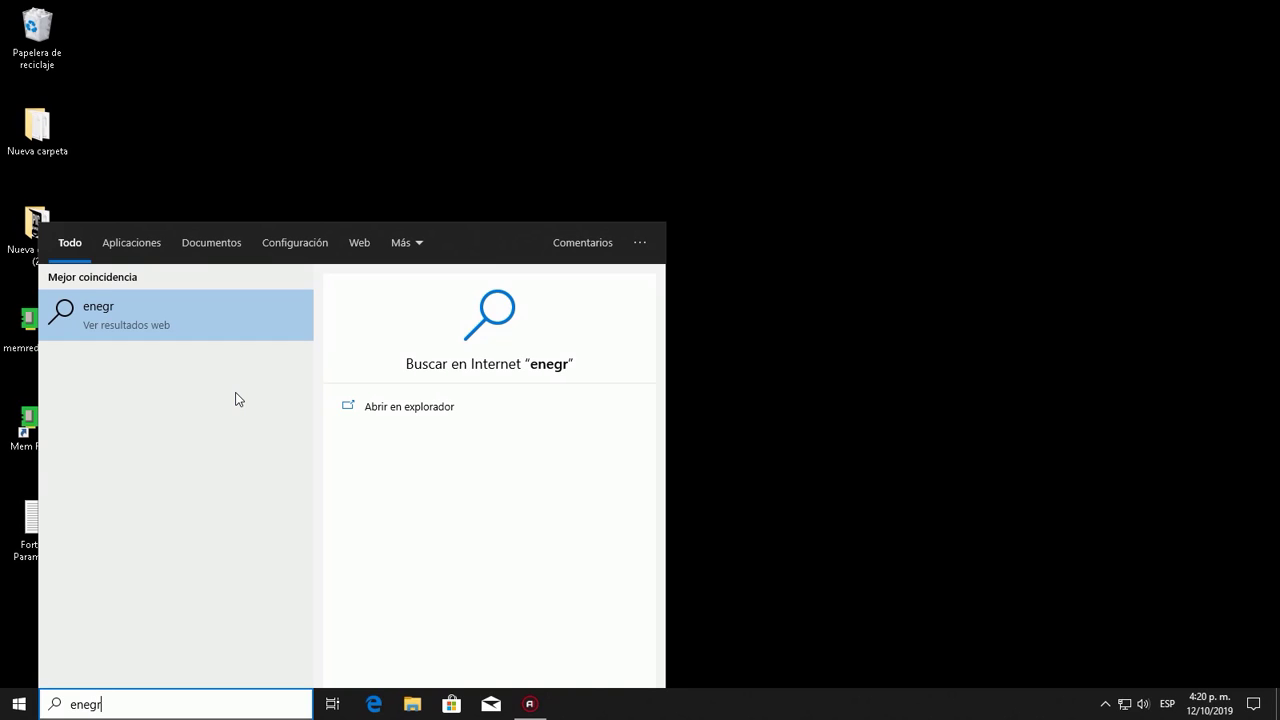
key("BackSpace")
type("rg")
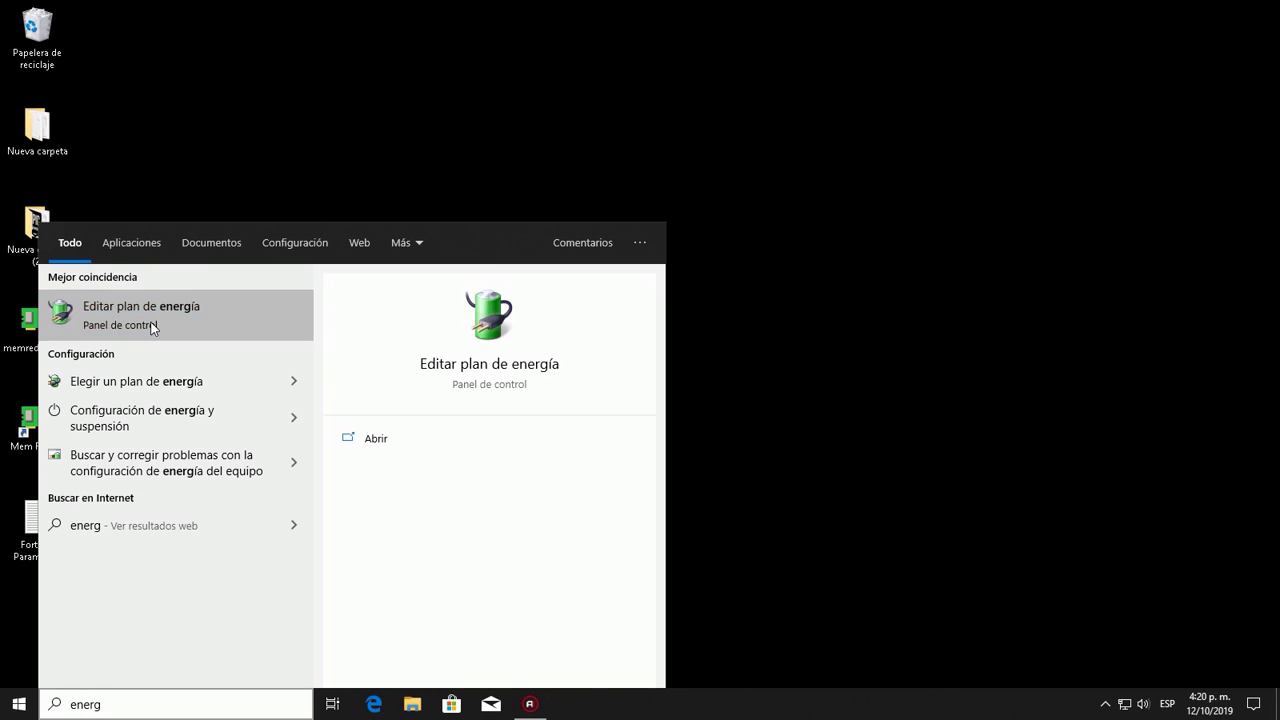
left_click(151, 322)
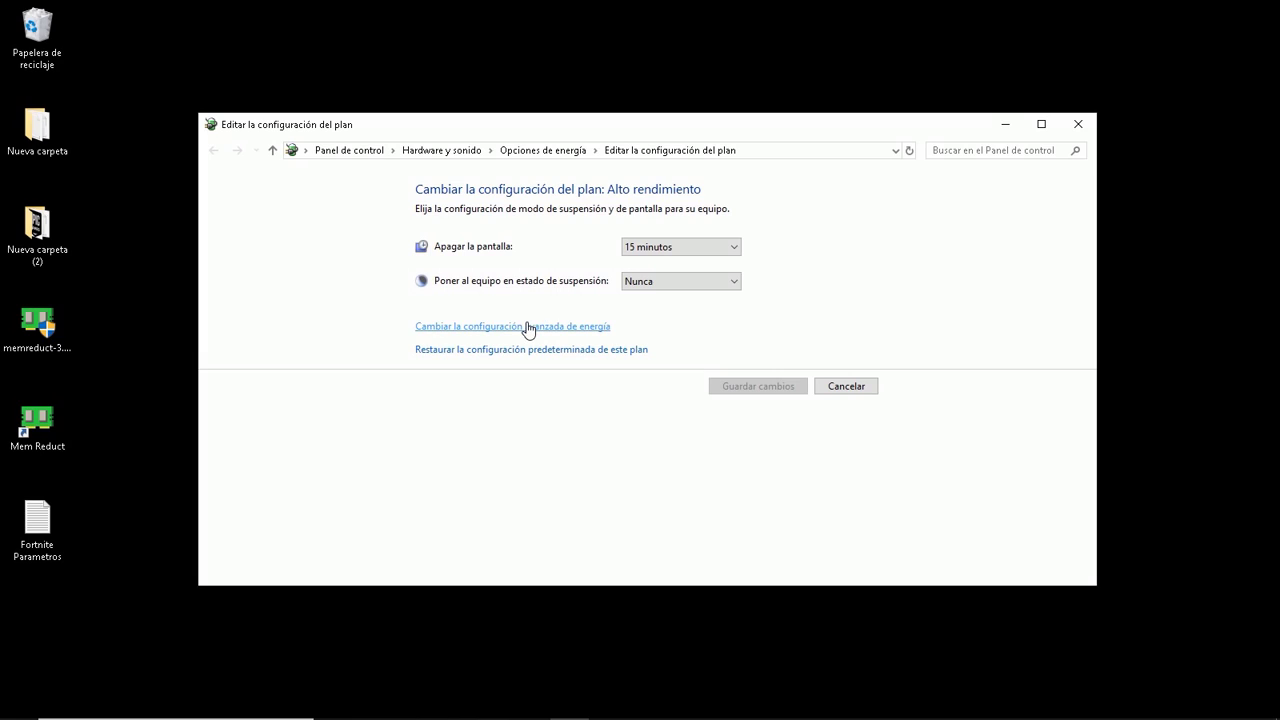
left_click(528, 330)
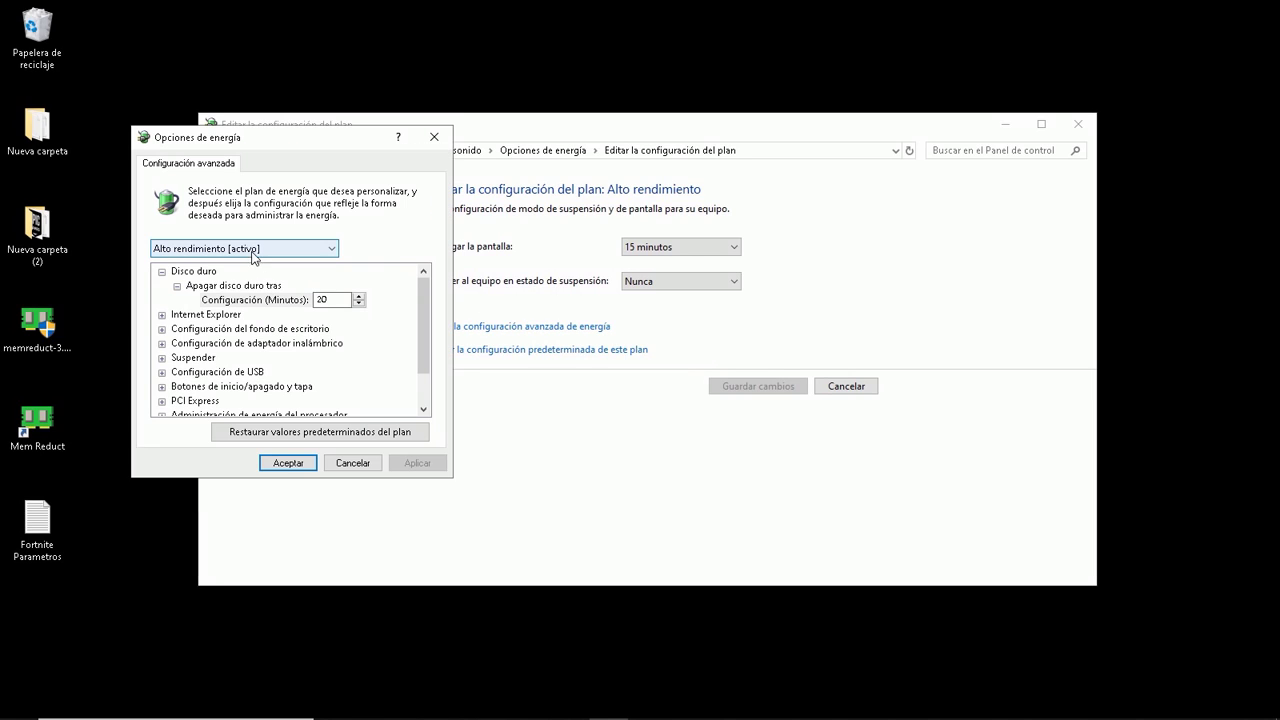
Step: With the Alto rendimiento plan selected, set Apagar disco duro tras to 0 minutes and apply the change
left_click(250, 252)
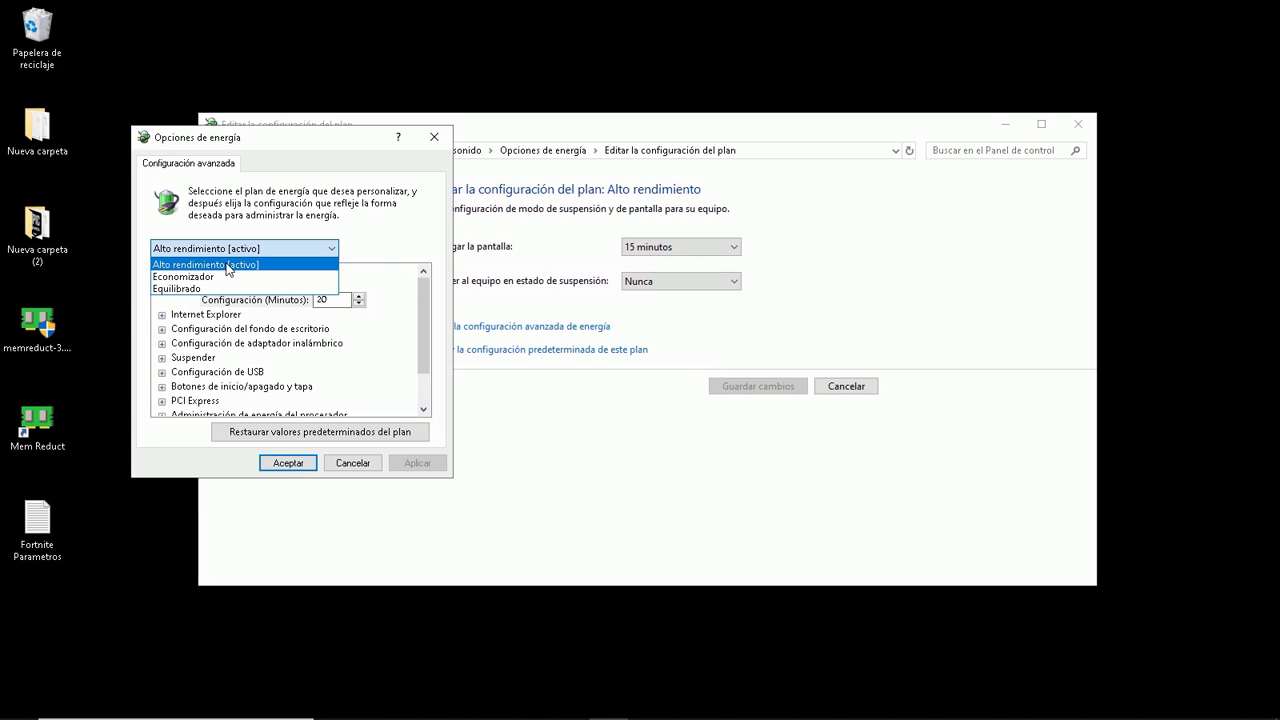
left_click(228, 265)
left_click(162, 272)
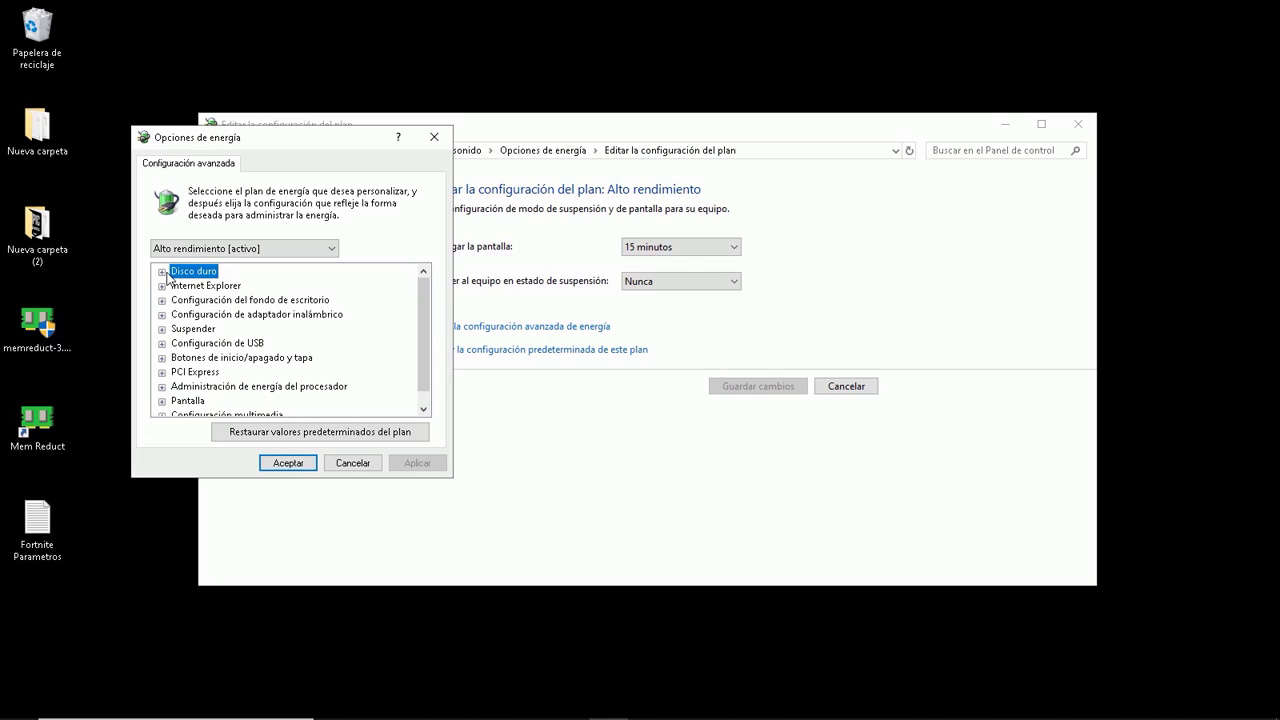
left_click(162, 272)
left_click(299, 300)
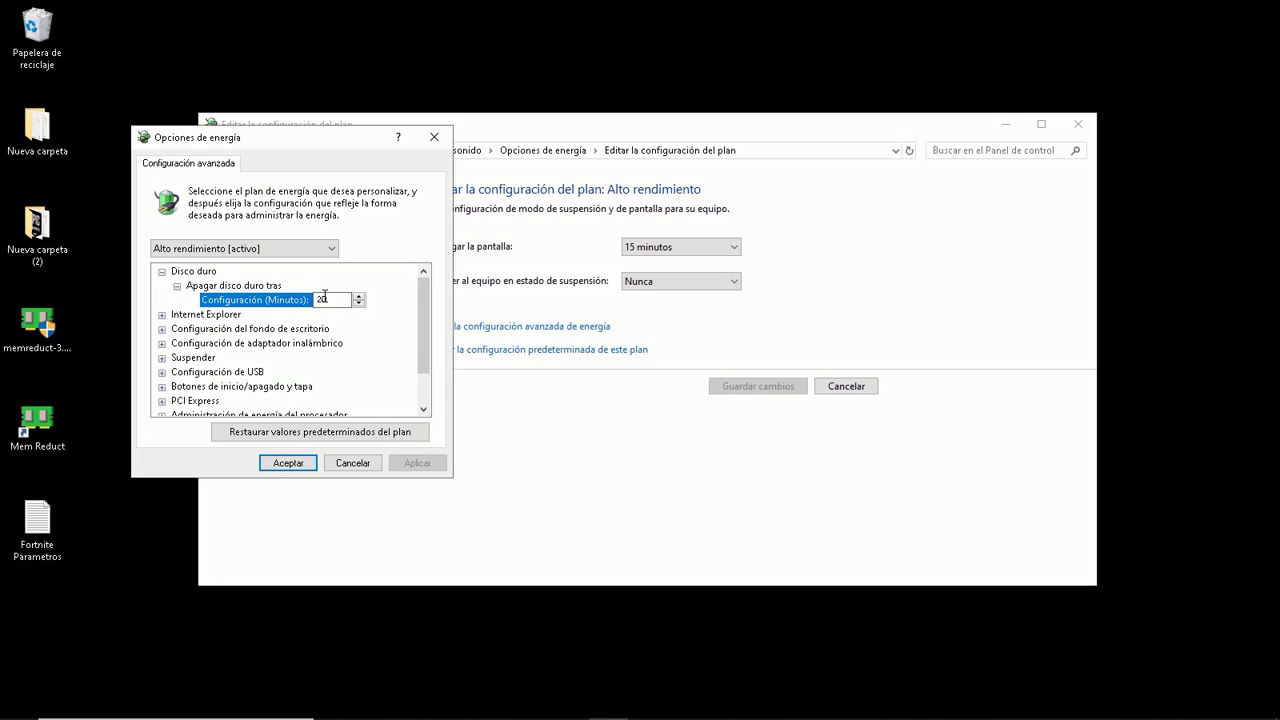
type("0")
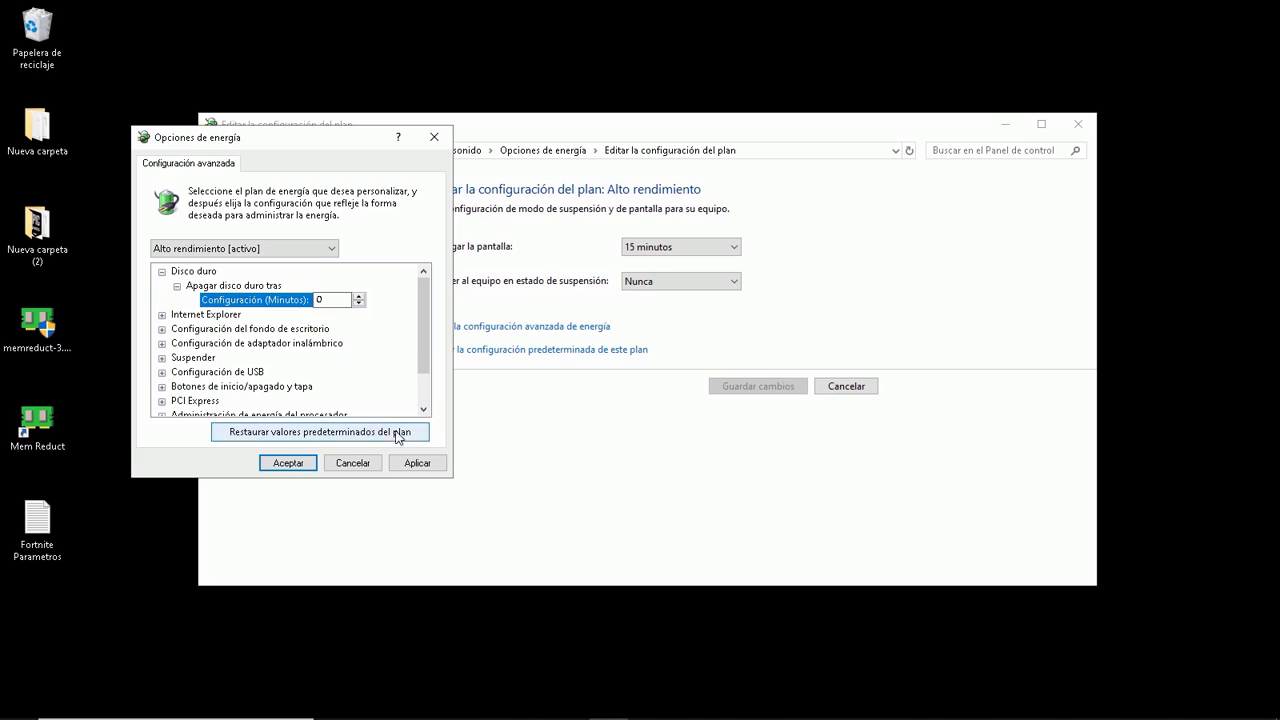
left_click(414, 465)
left_click(298, 464)
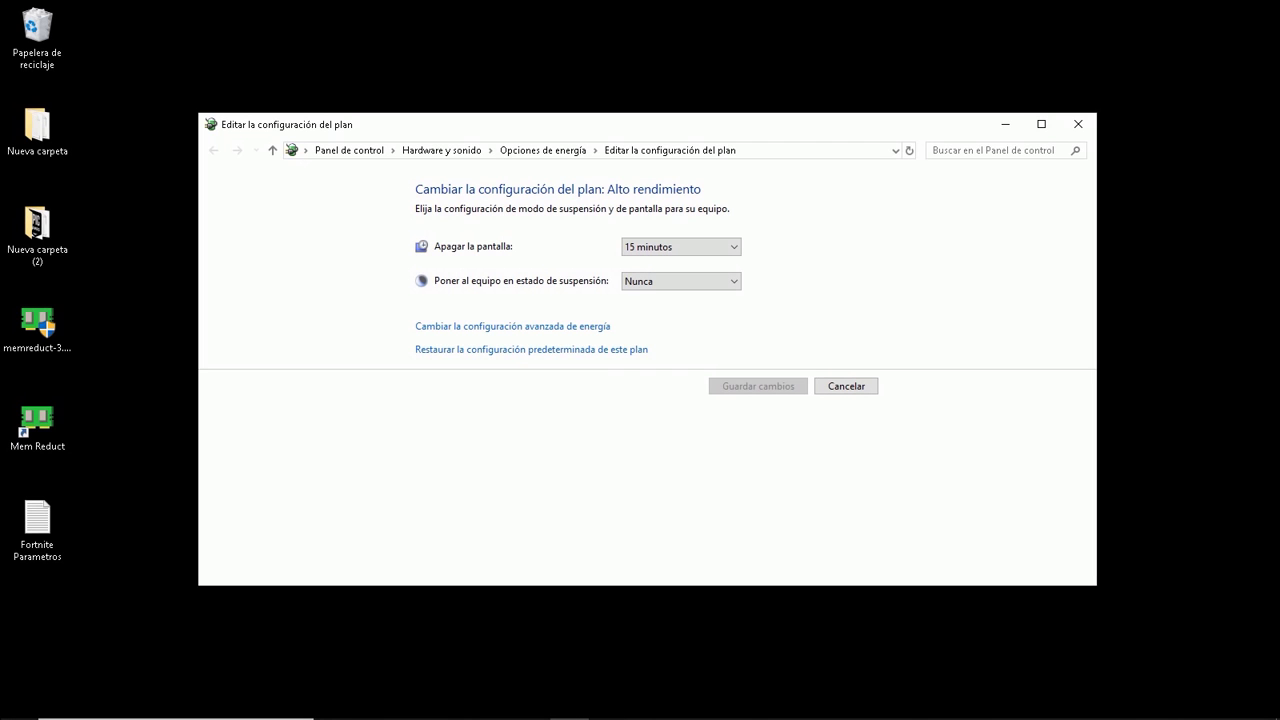
Step: Search for "este eq", open the properties of Este equipo and bring up Opciones de rendimiento from the advanced system settings
left_click(18, 704)
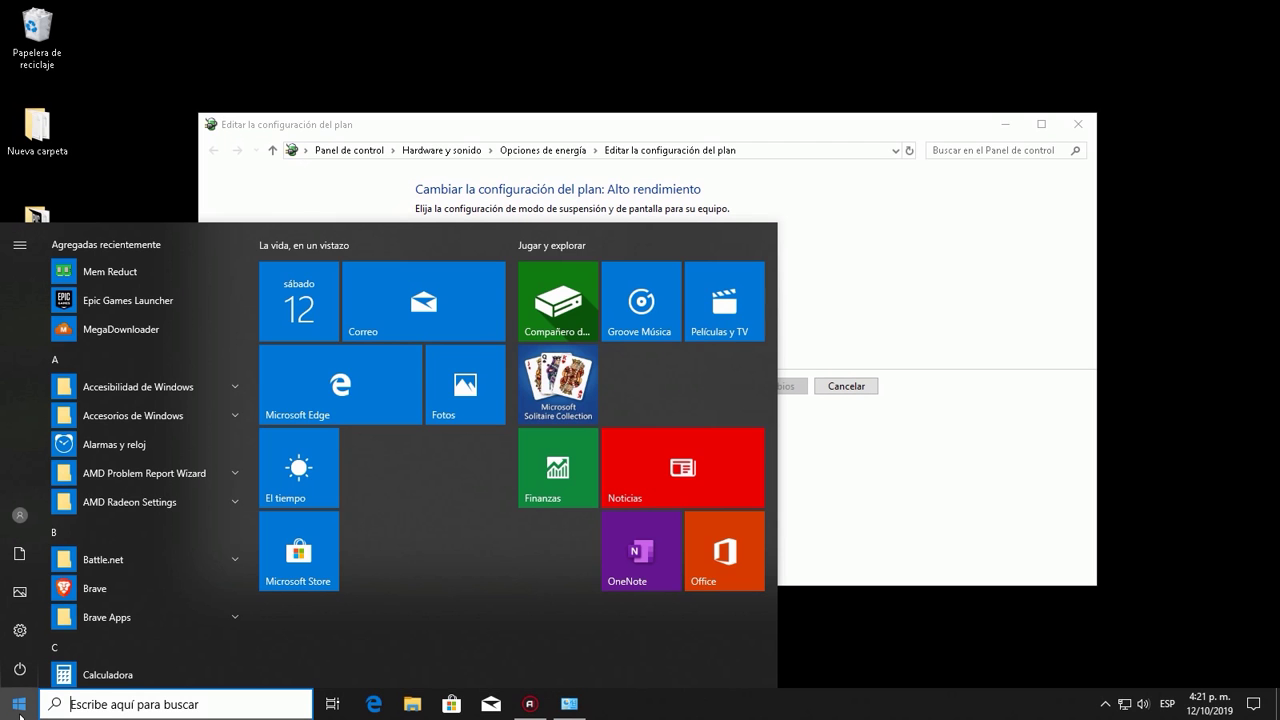
type("este eq")
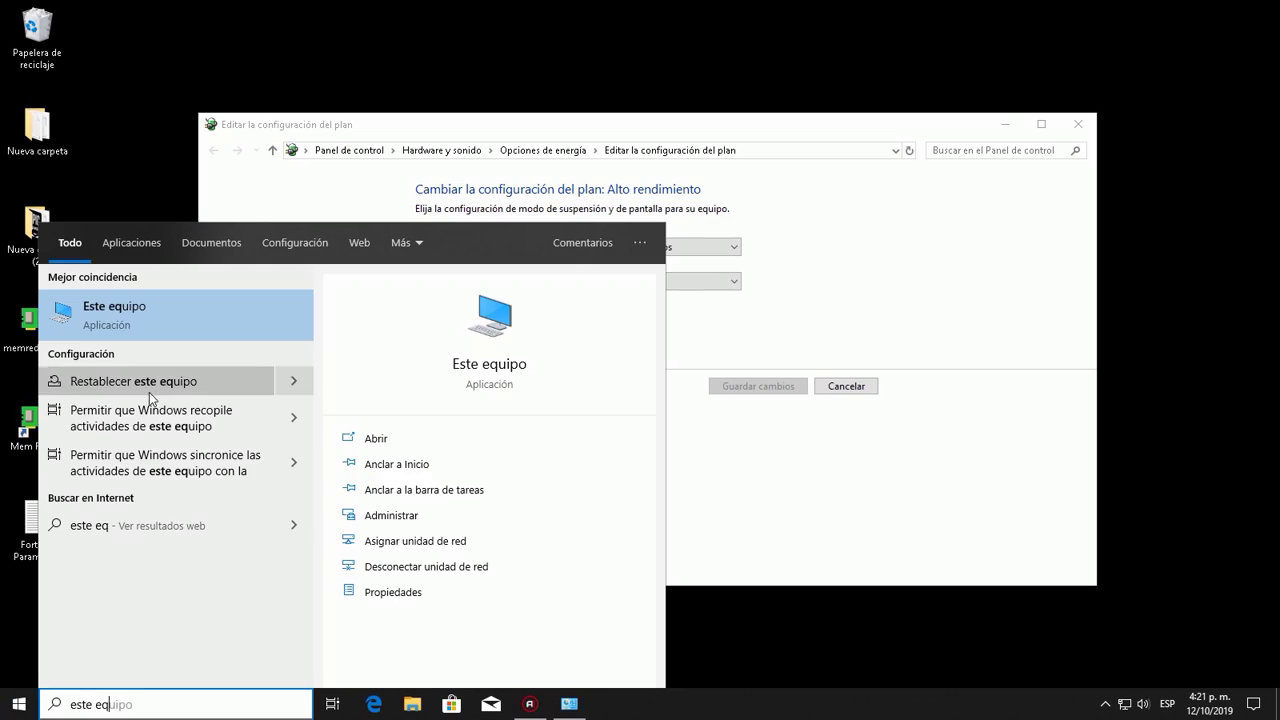
right_click(128, 325)
left_click(199, 472)
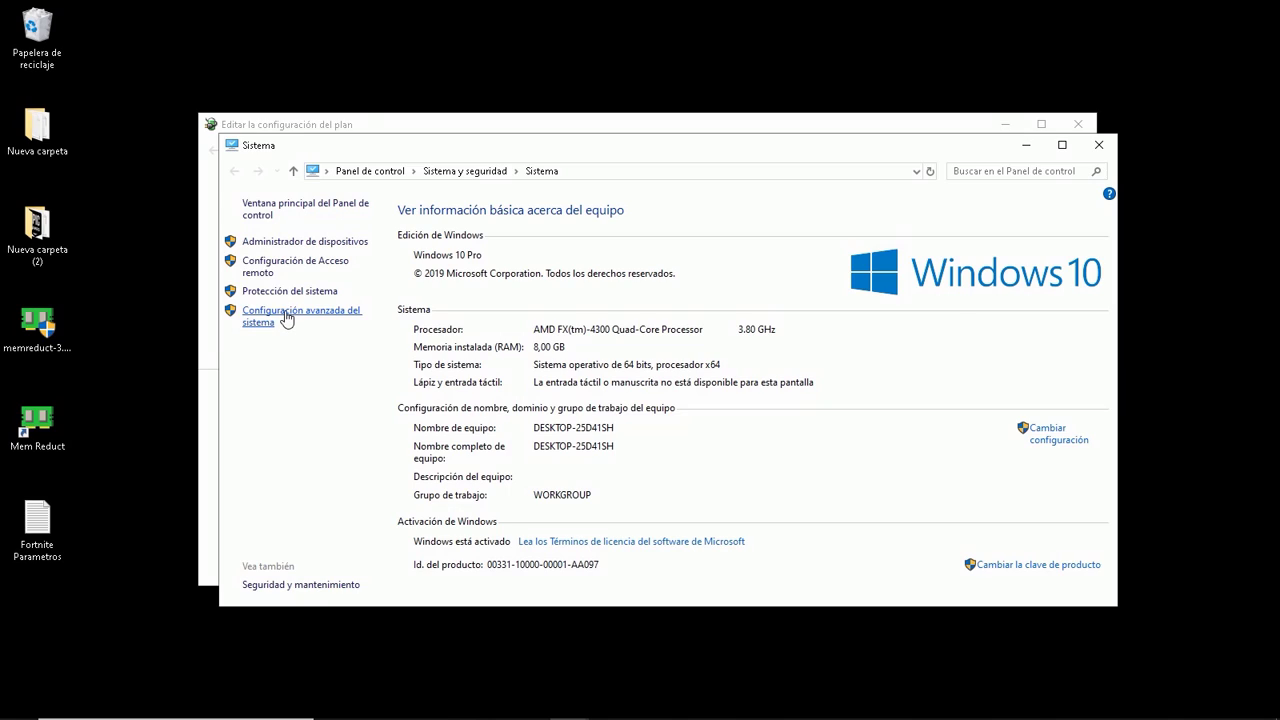
left_click(286, 316)
left_click(399, 289)
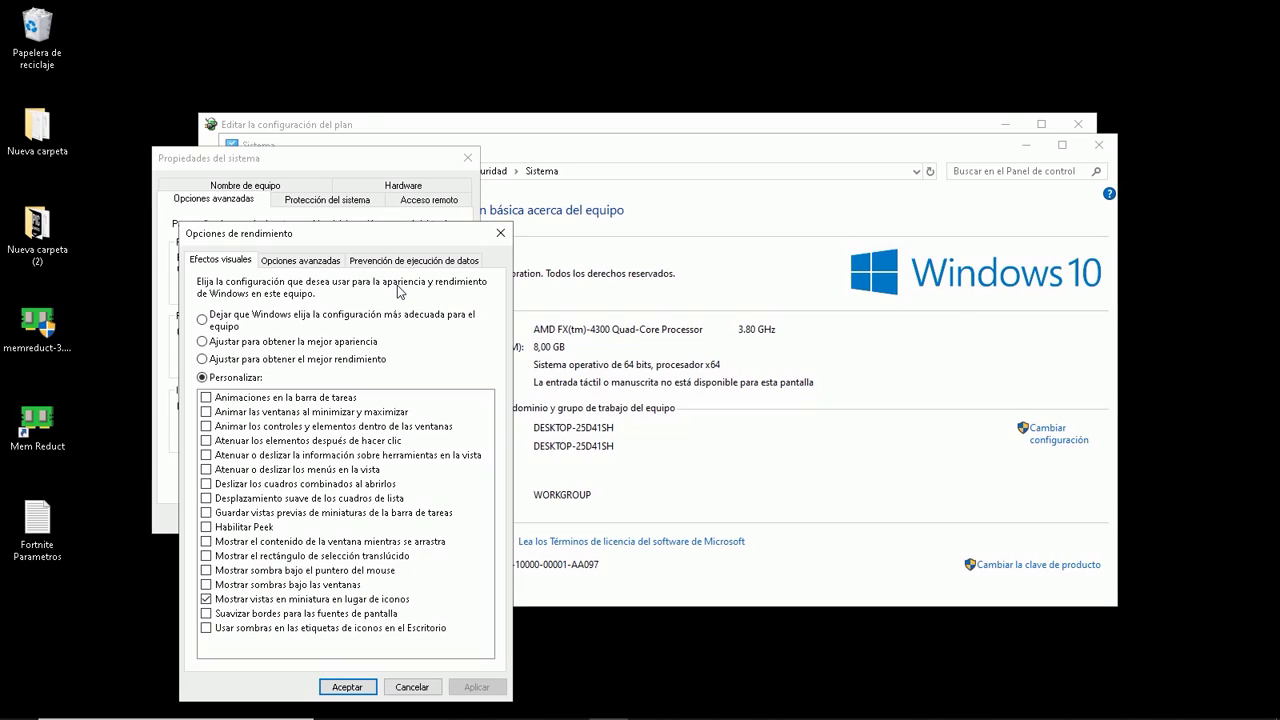
Step: Set the visual effects to Ajustar para obtener el mejor rendimiento, apply the change and accept Opciones de rendimiento
left_click(250, 318)
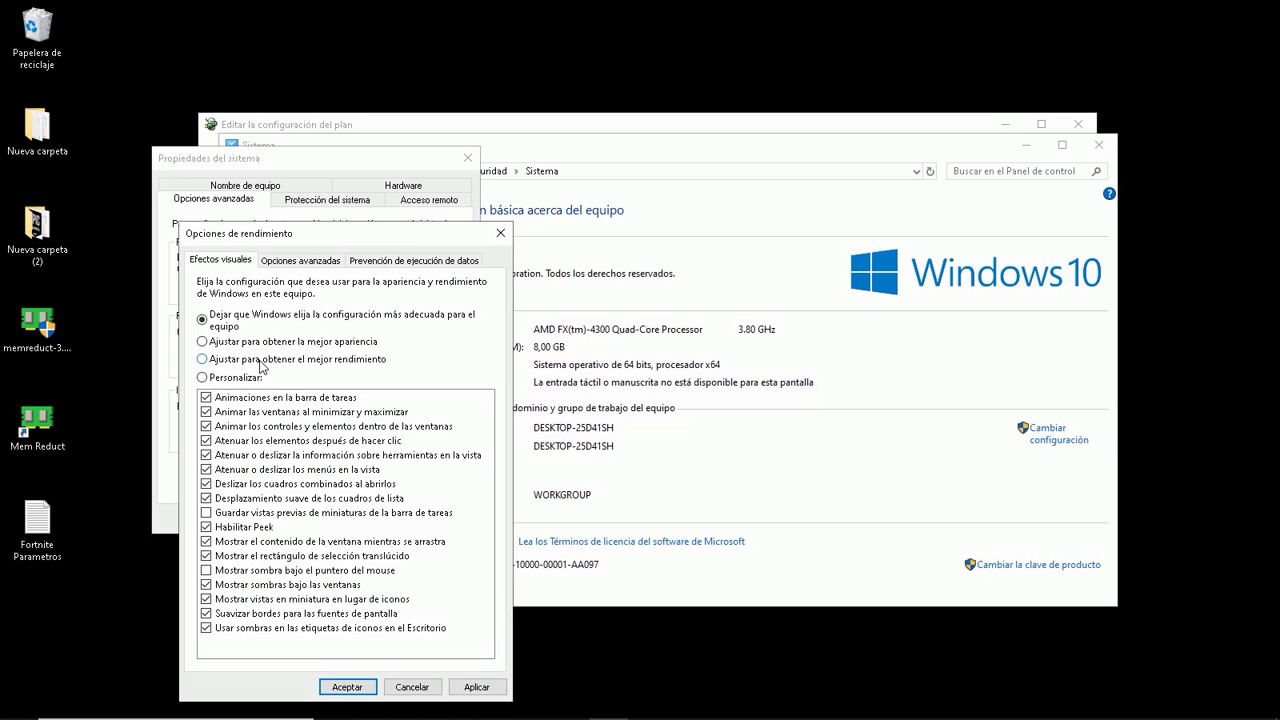
left_click(477, 687)
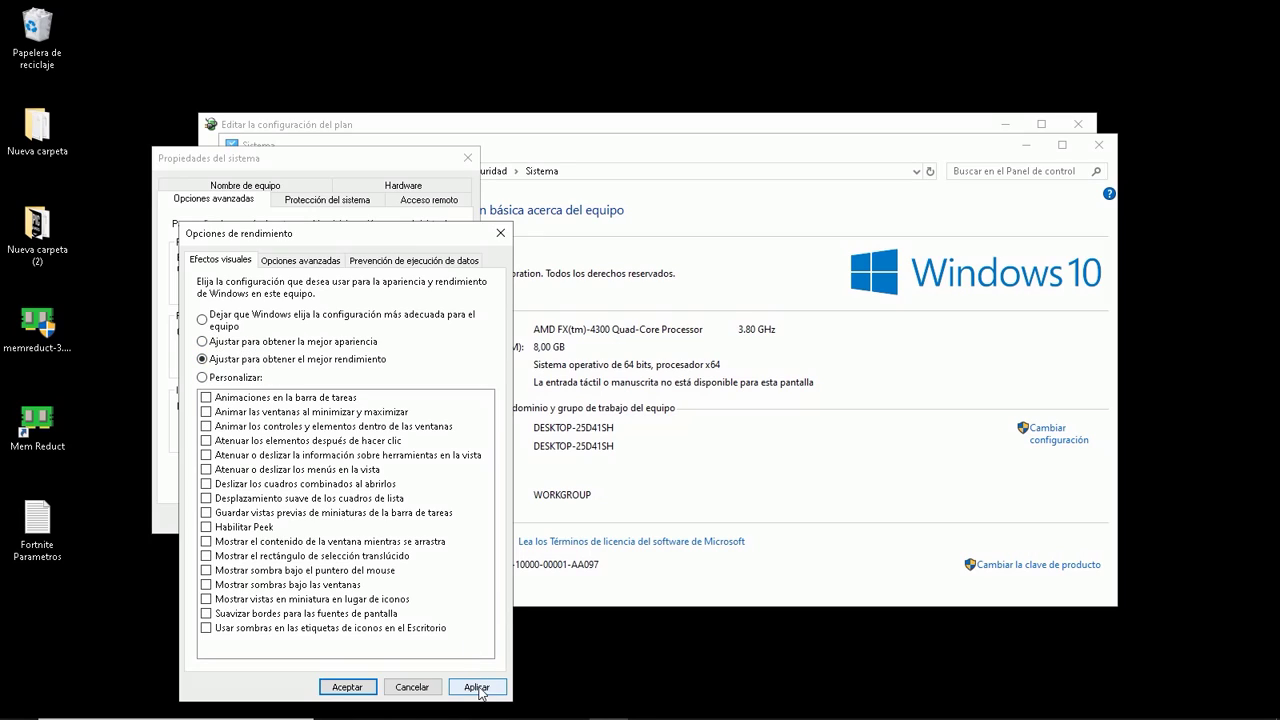
left_click(342, 687)
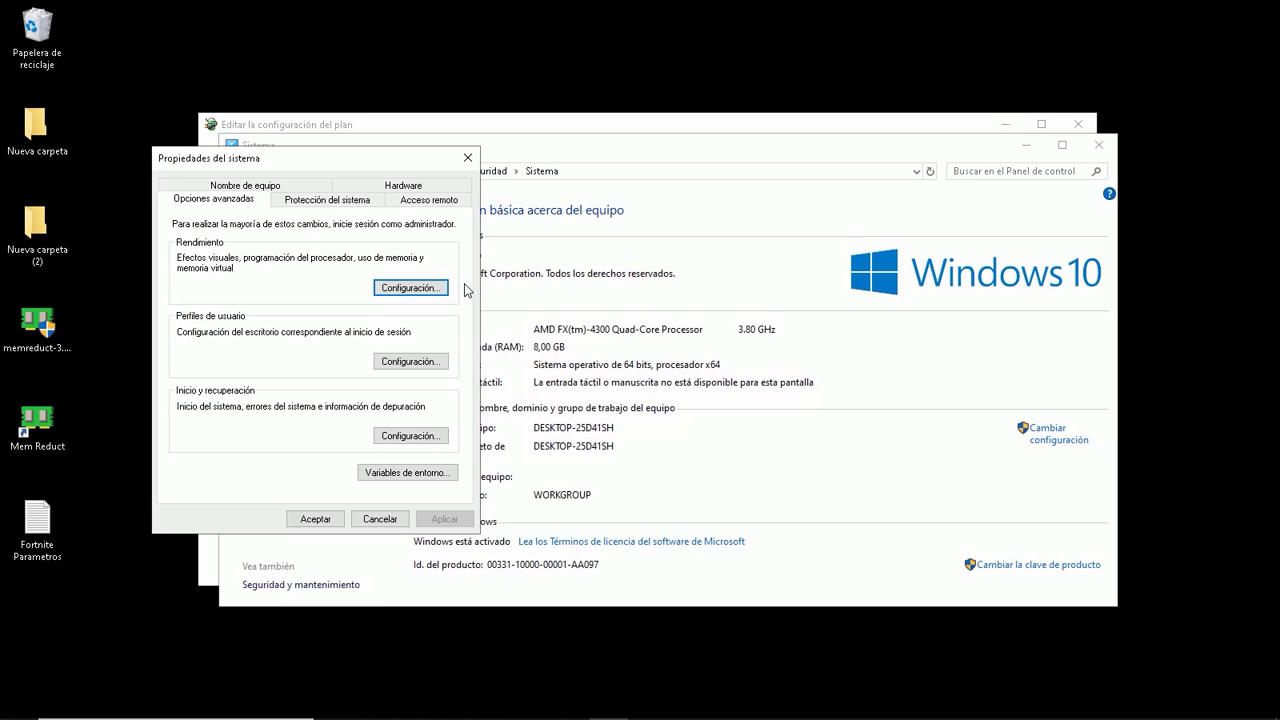
Step: Open Administrador de tareas and disable Steam Client Bootstrapper and Microsoft OneDrive among the startup programs
mouse_move(693, 700)
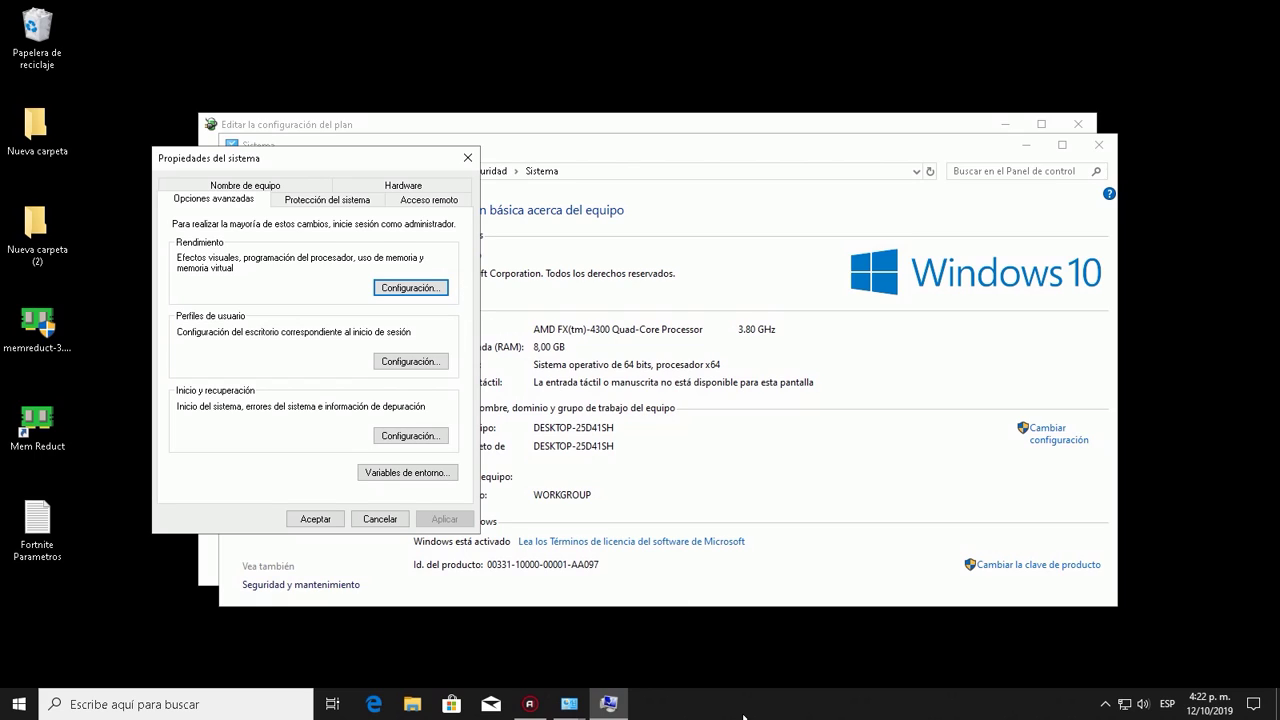
right_click(750, 704)
left_click(796, 639)
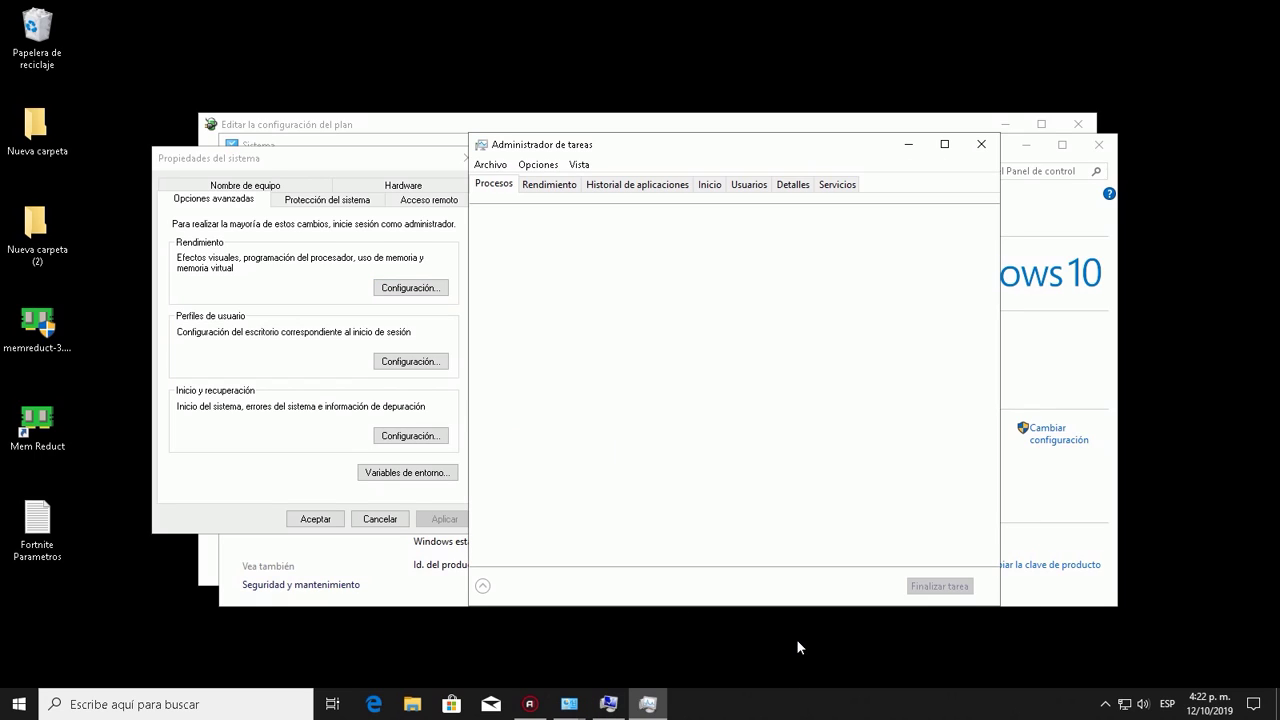
left_click(710, 185)
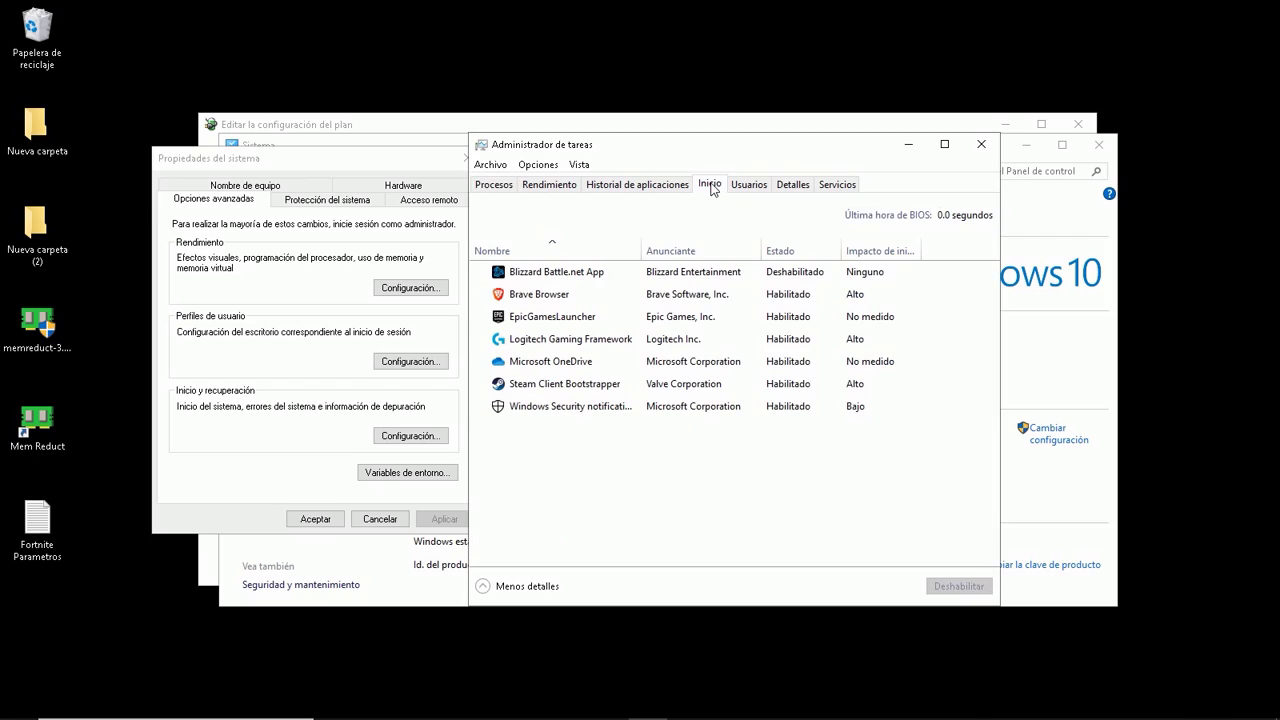
left_click(568, 391)
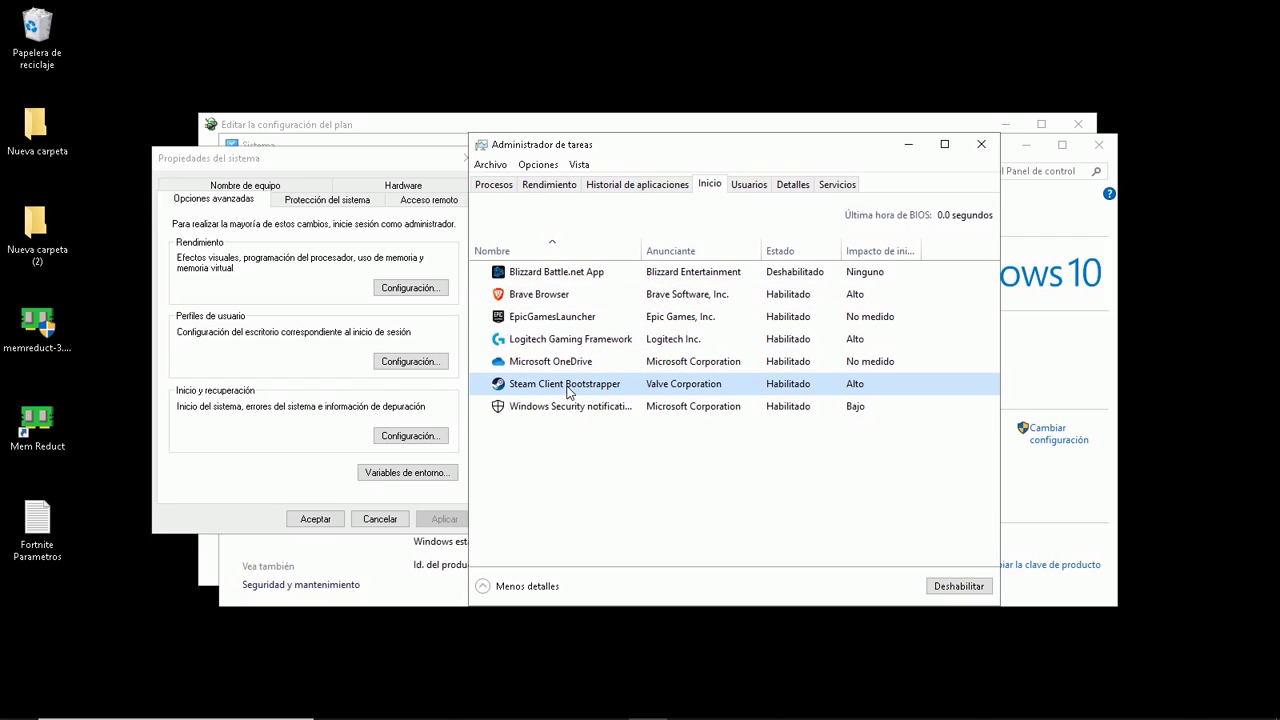
left_click(952, 583)
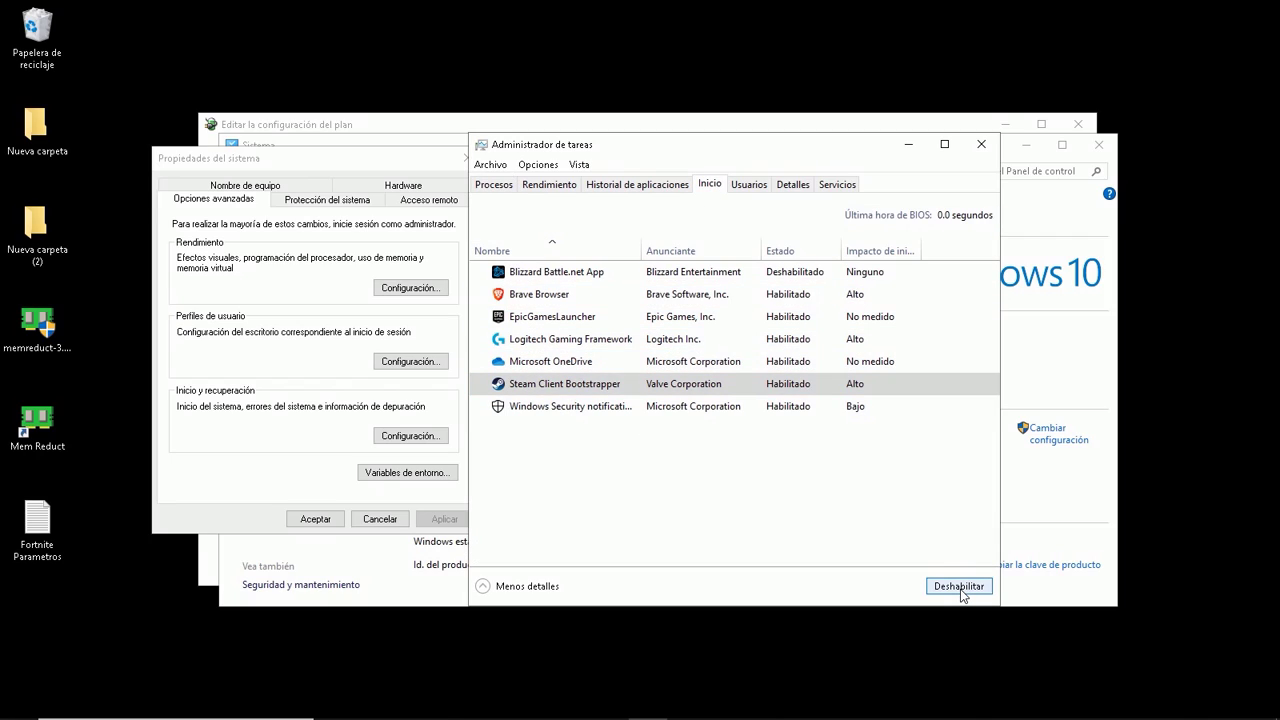
left_click(586, 369)
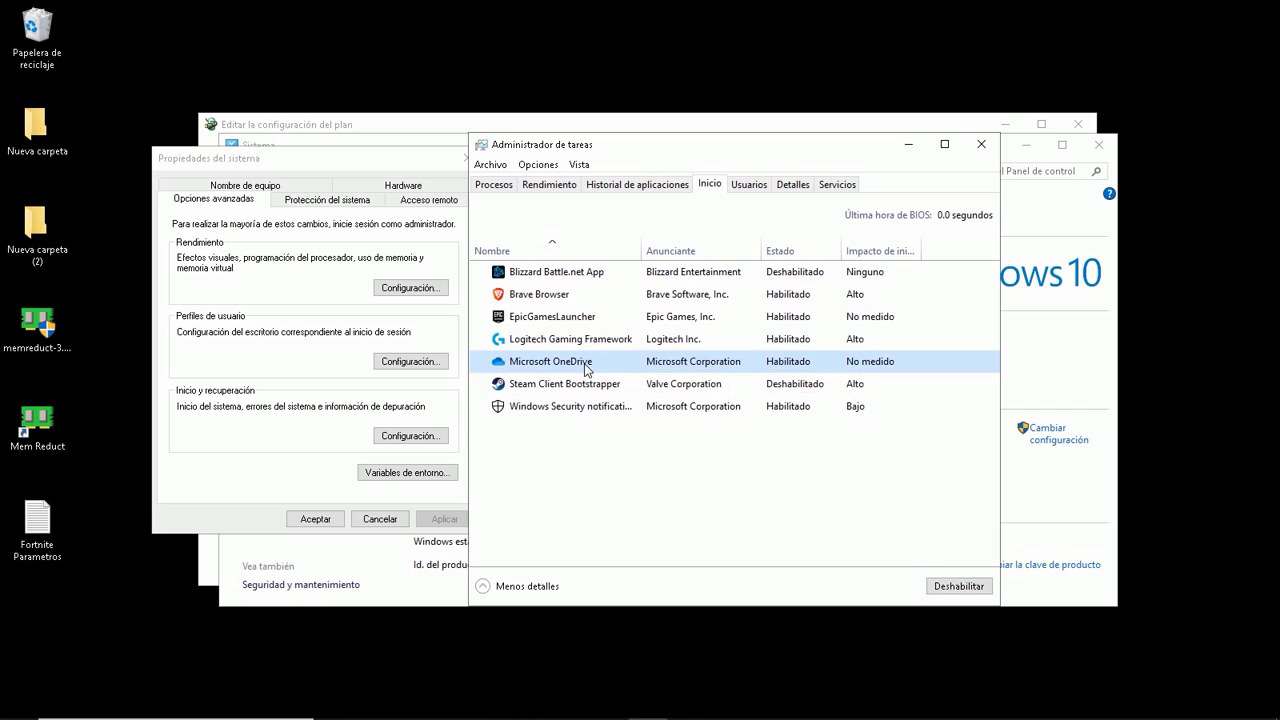
left_click(952, 586)
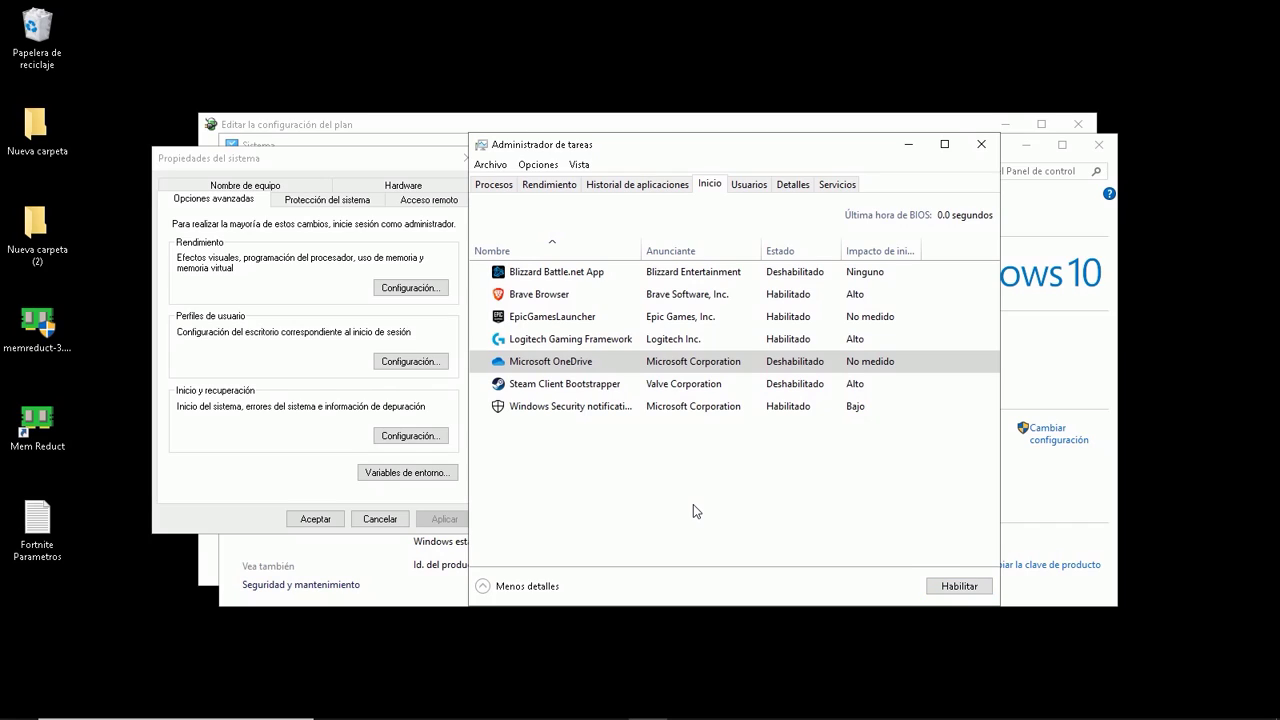
Step: Run msconfig through Ejecutar and list the services with all Microsoft services hidden
key("super")
type("ejecutar")
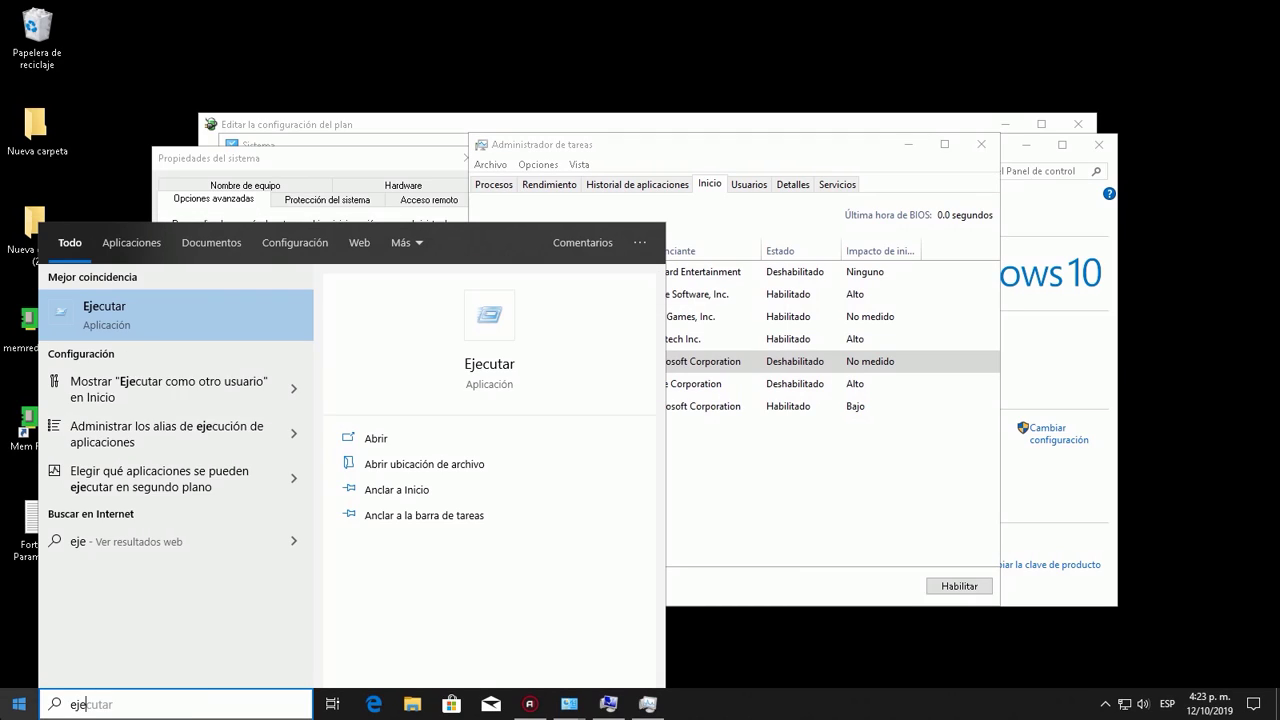
left_click(173, 313)
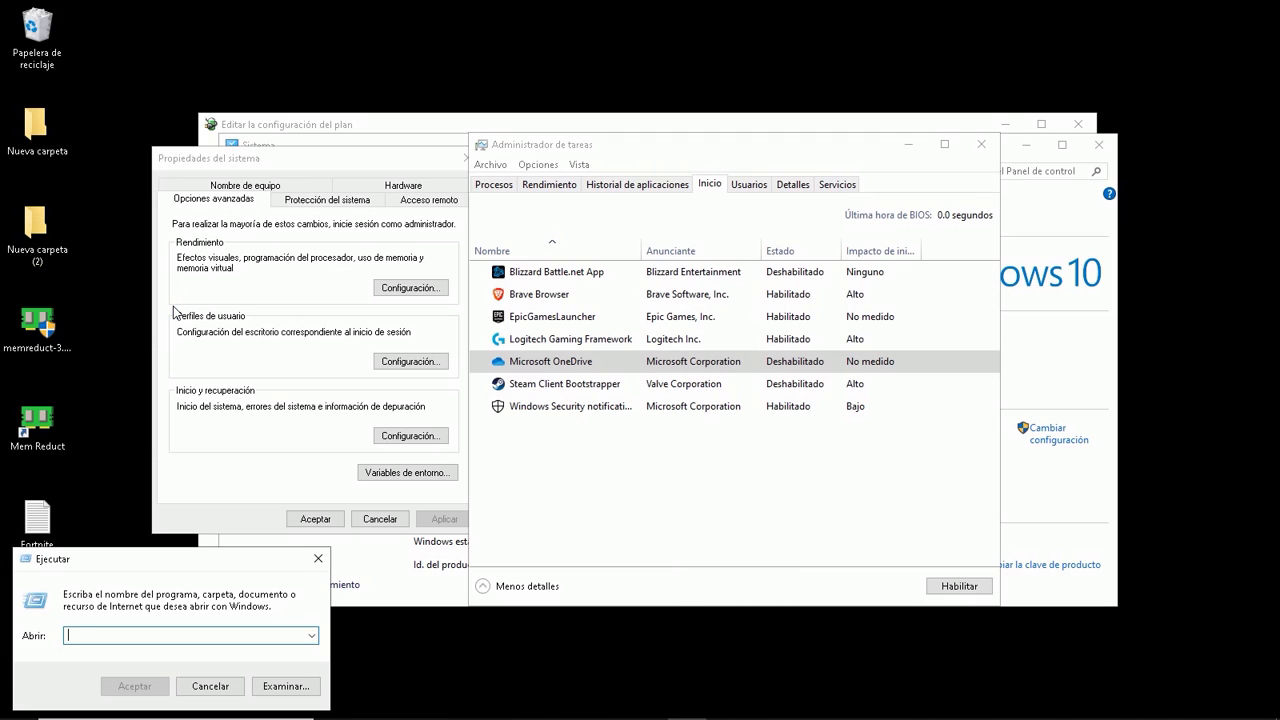
type("msconfig")
key("Return")
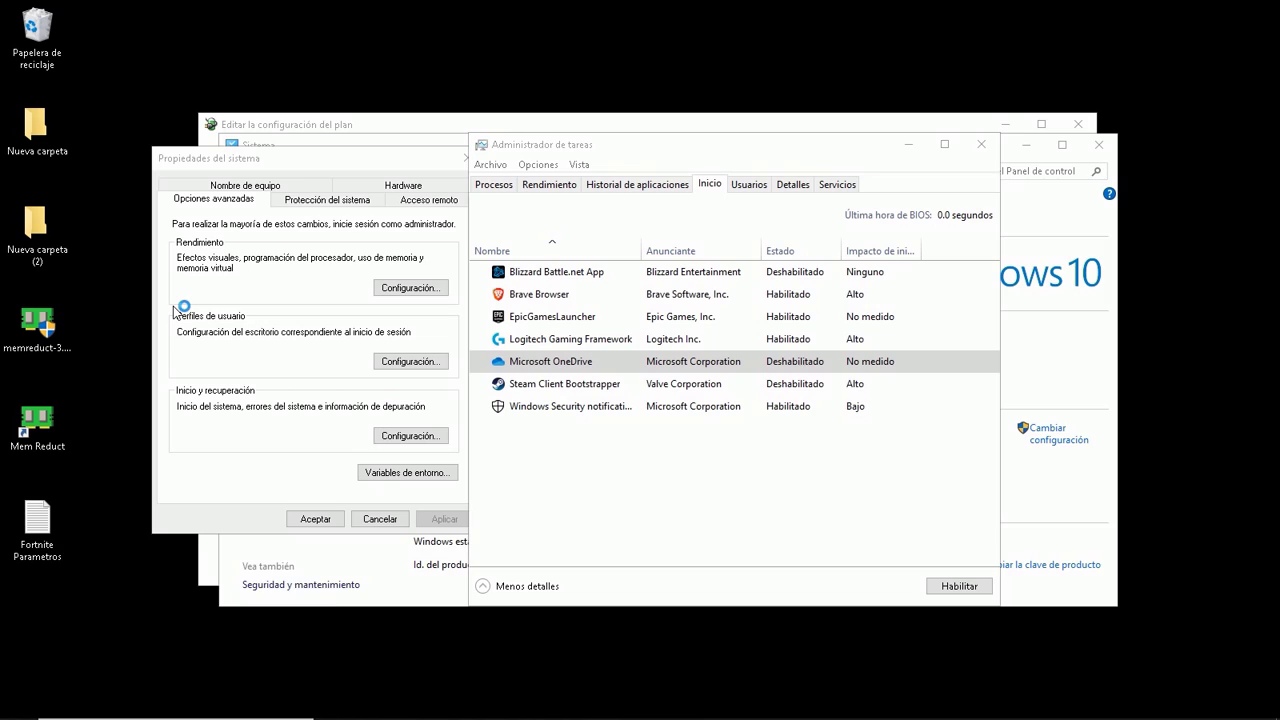
left_click(525, 240)
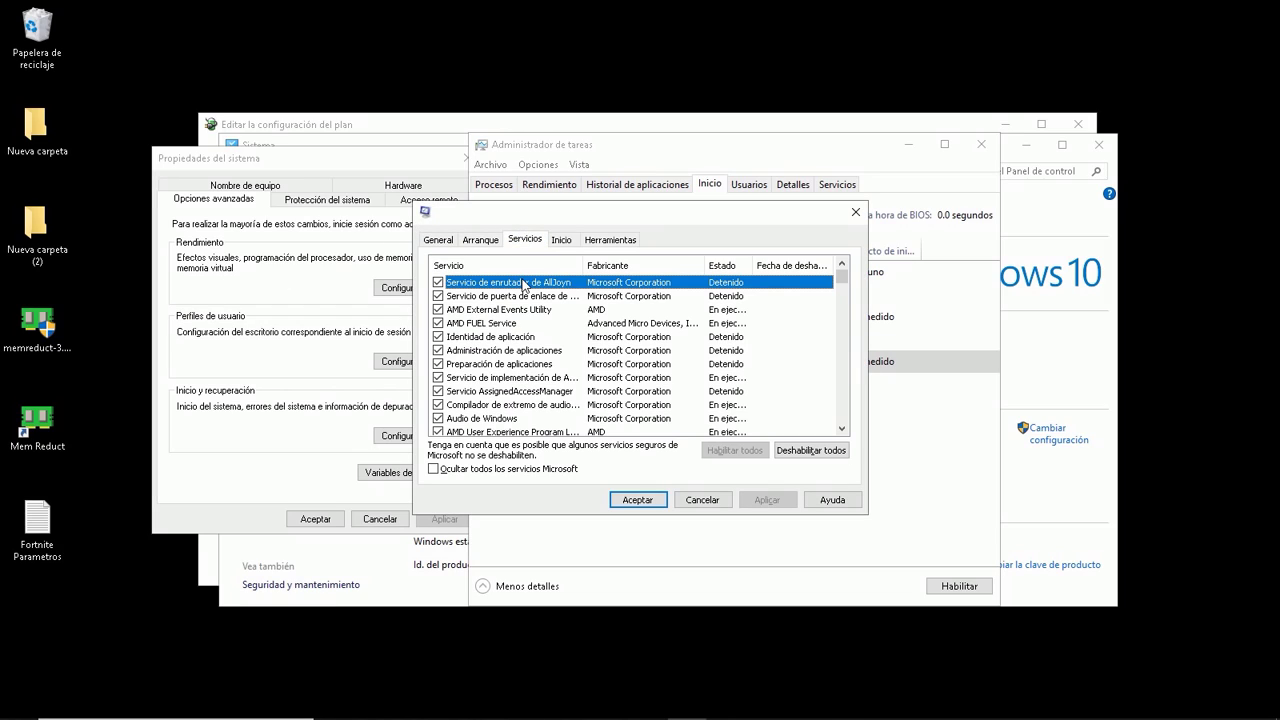
left_click(434, 468)
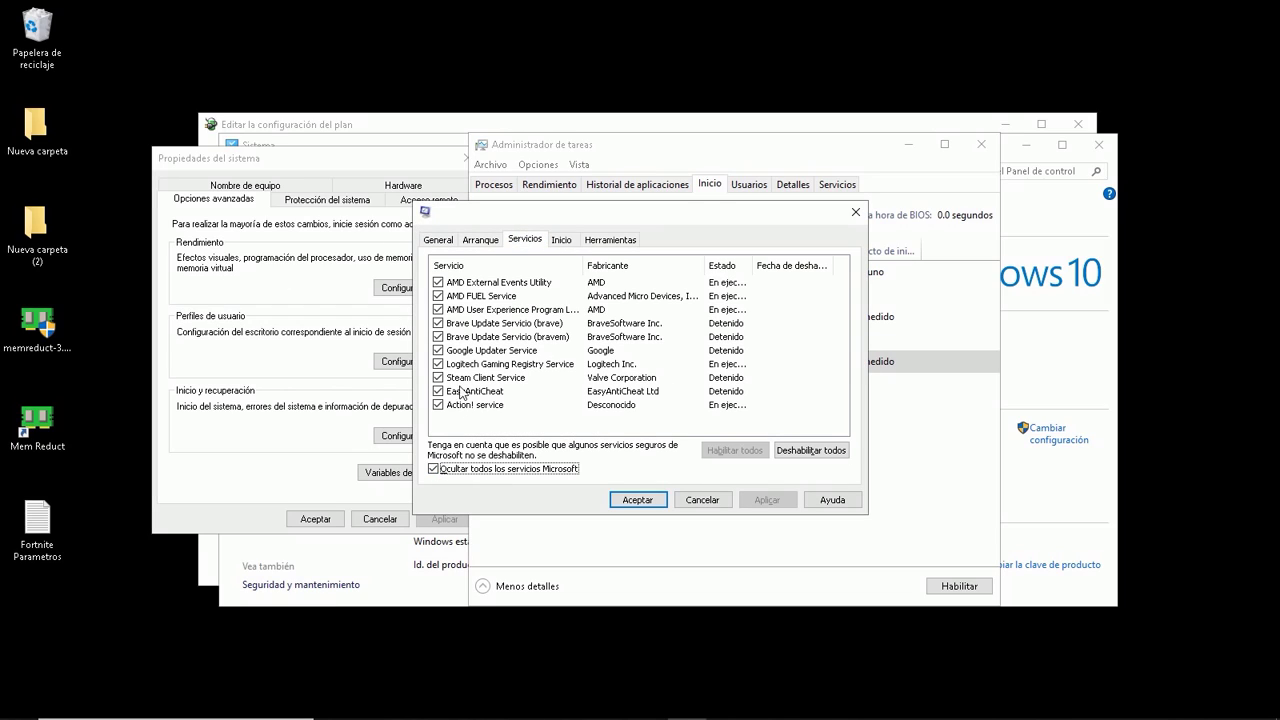
Step: Disable both Brave Update services and Steam Client Service, apply the changes and exit without restarting
left_click(438, 323)
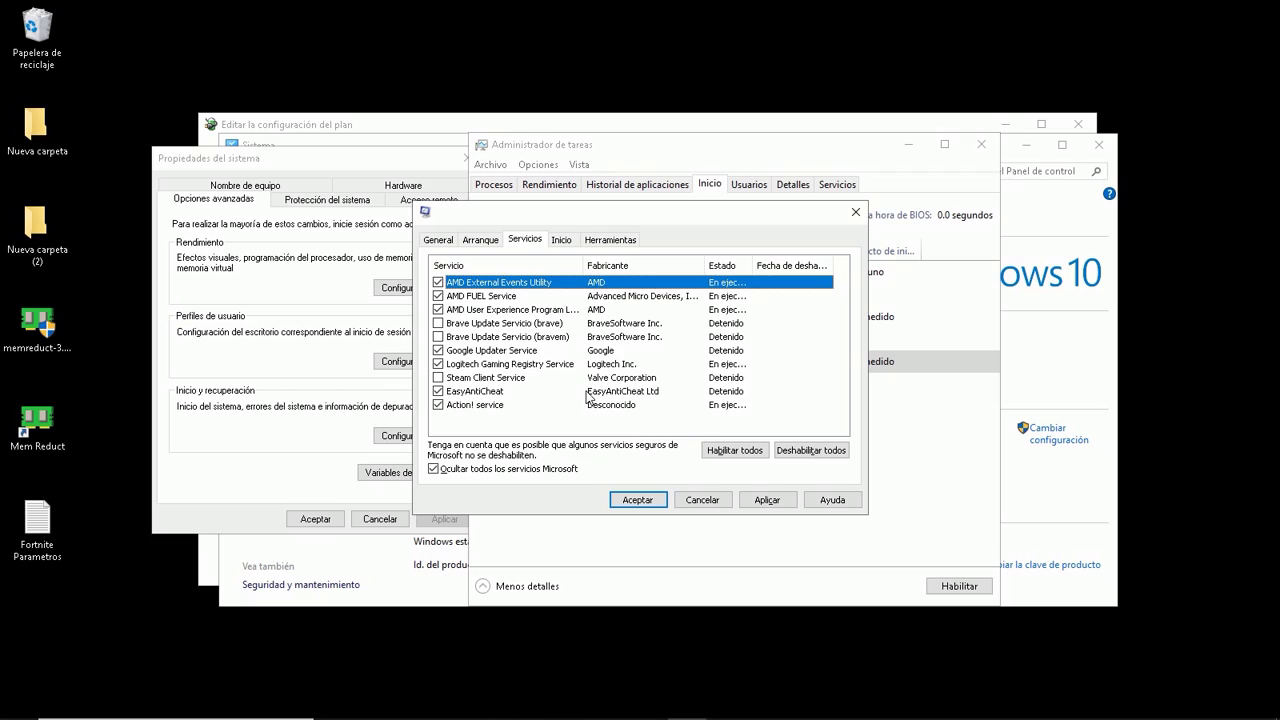
left_click(762, 502)
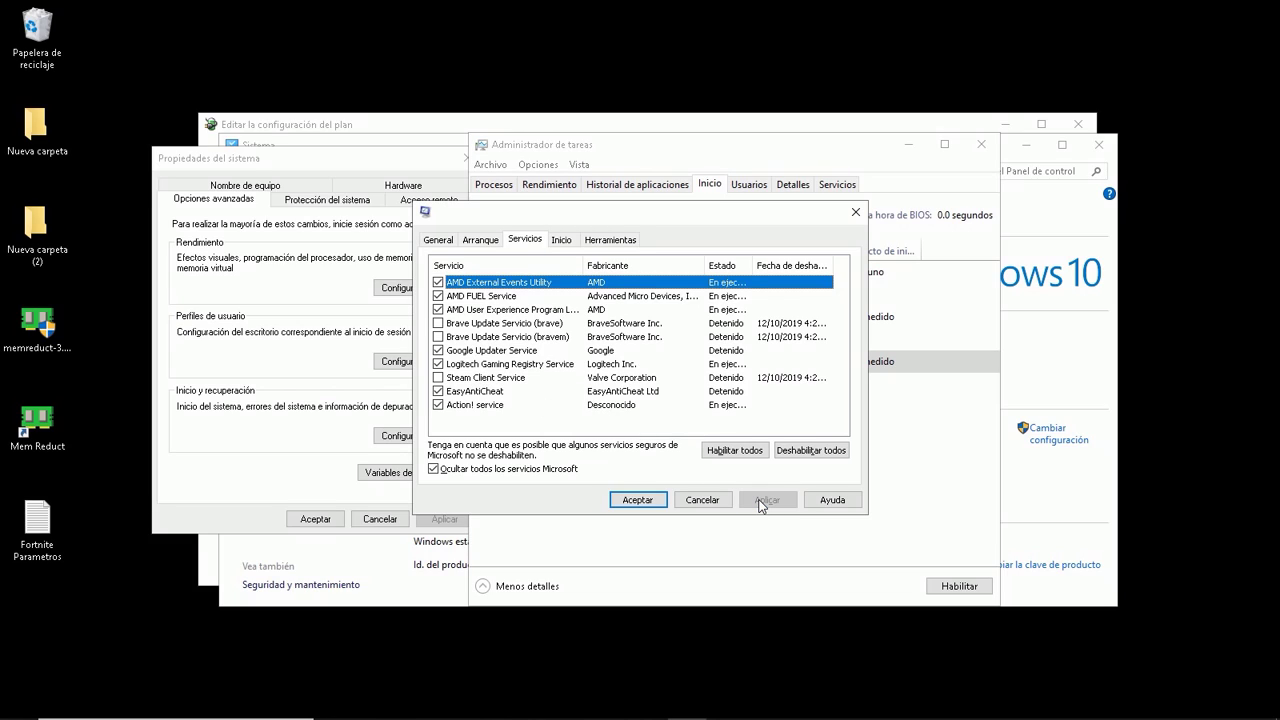
left_click(638, 500)
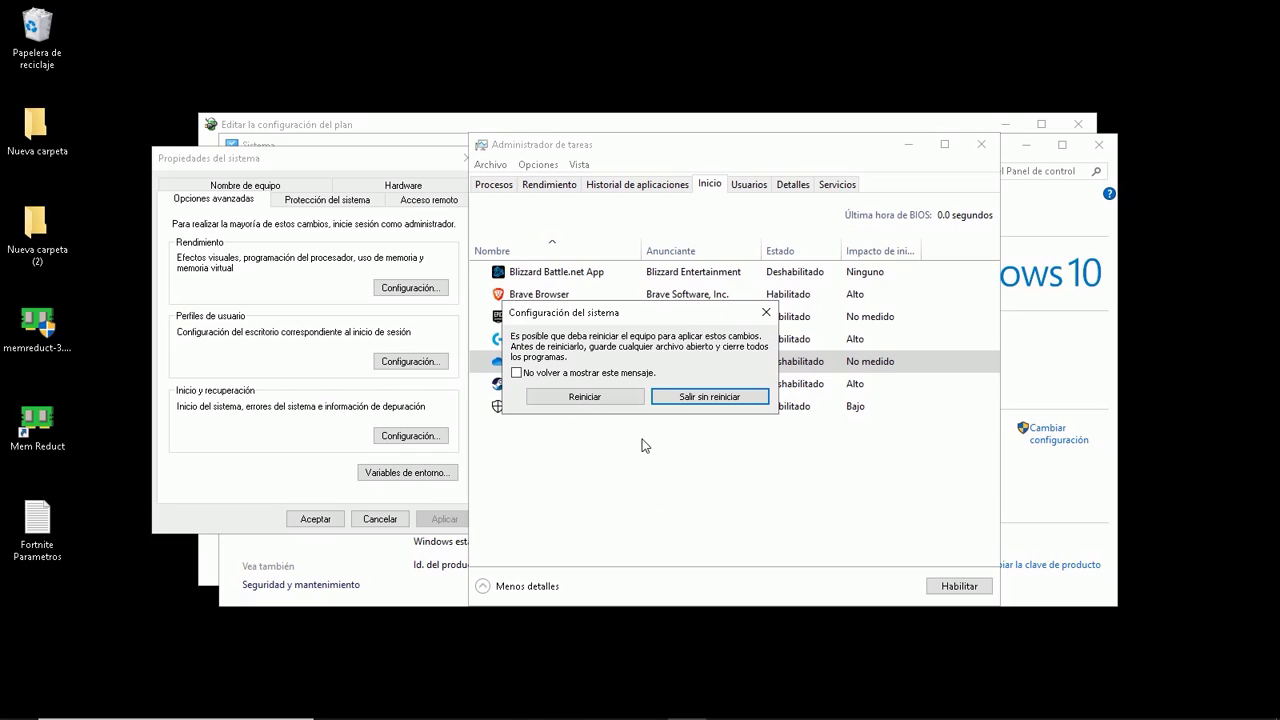
left_click(710, 397)
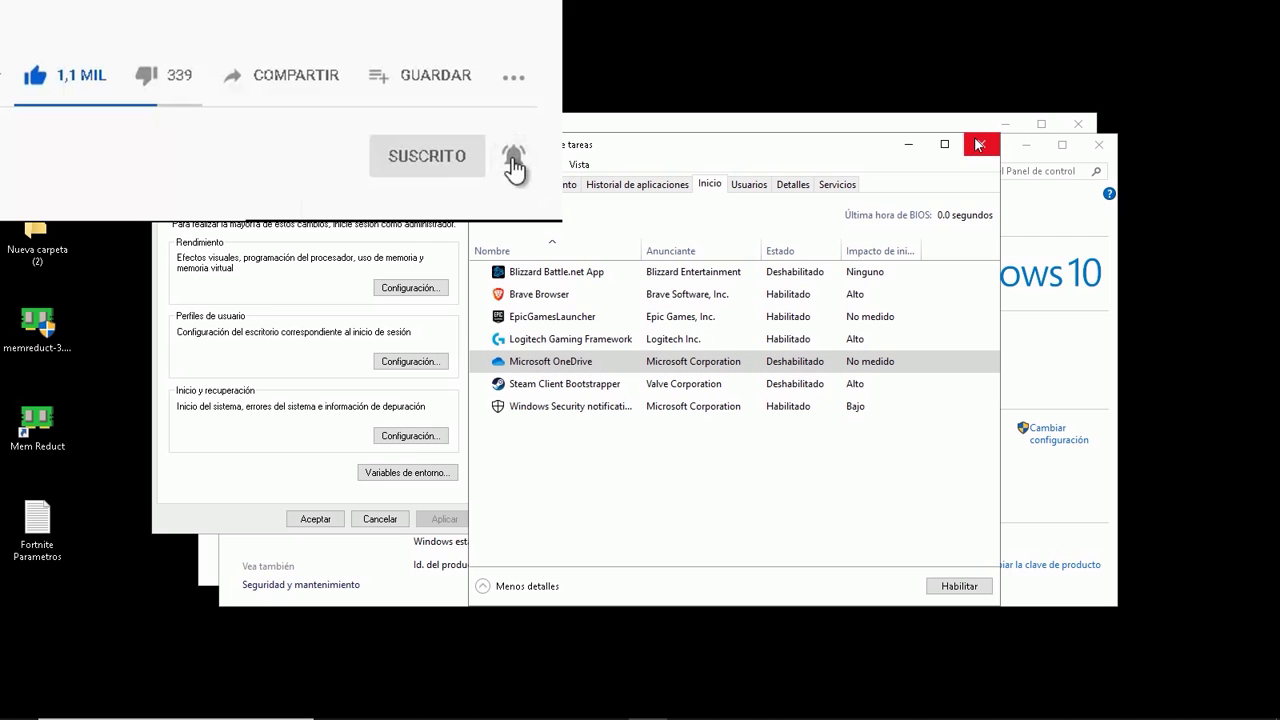
Step: Close Administrador de tareas, Propiedades del sistema and the power plan window
left_click(981, 144)
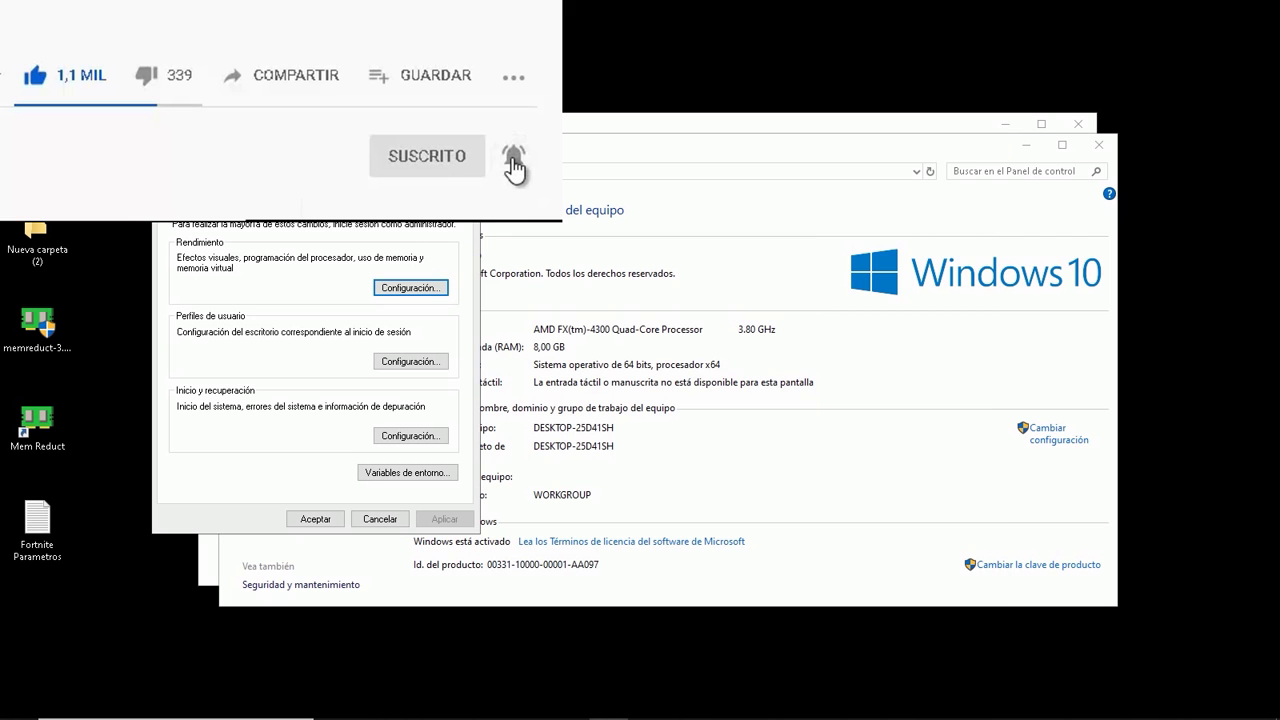
left_click(463, 160)
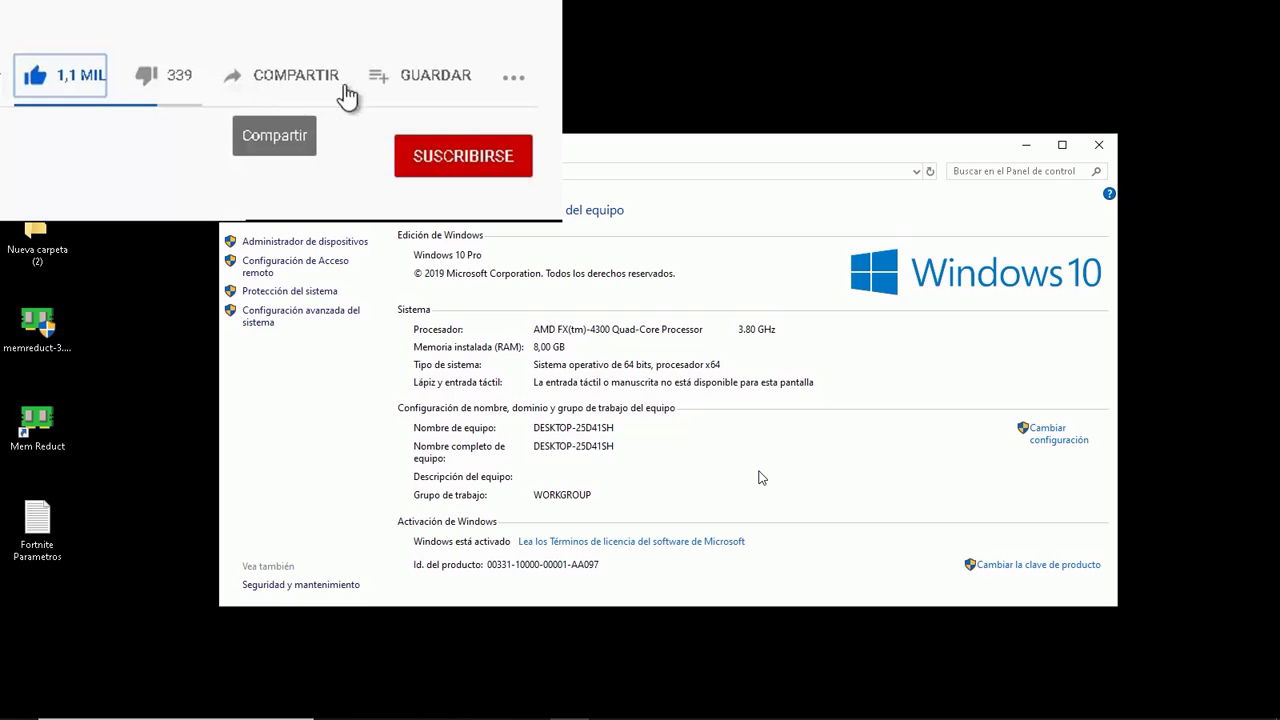
left_click(120, 610)
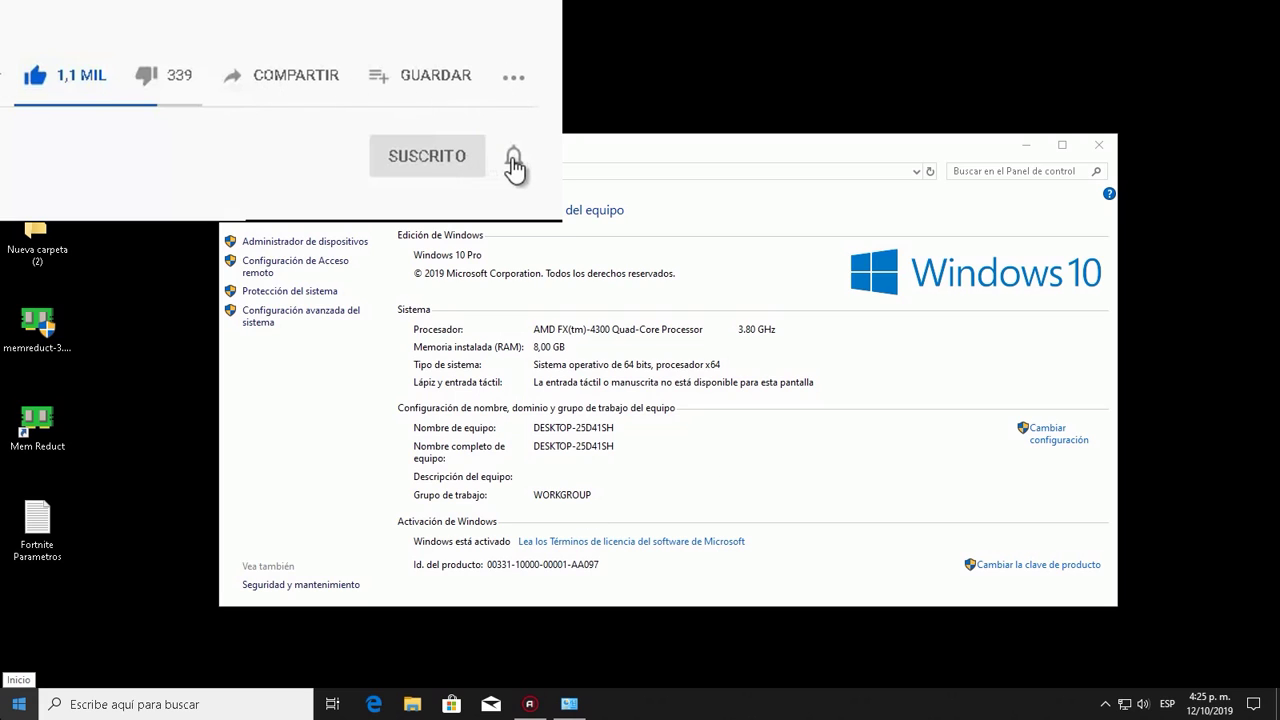
Step: Search for %temp%, open the Temp folder and delete all of its contents, leaving out files in use
left_click(18, 704)
type("%temp%")
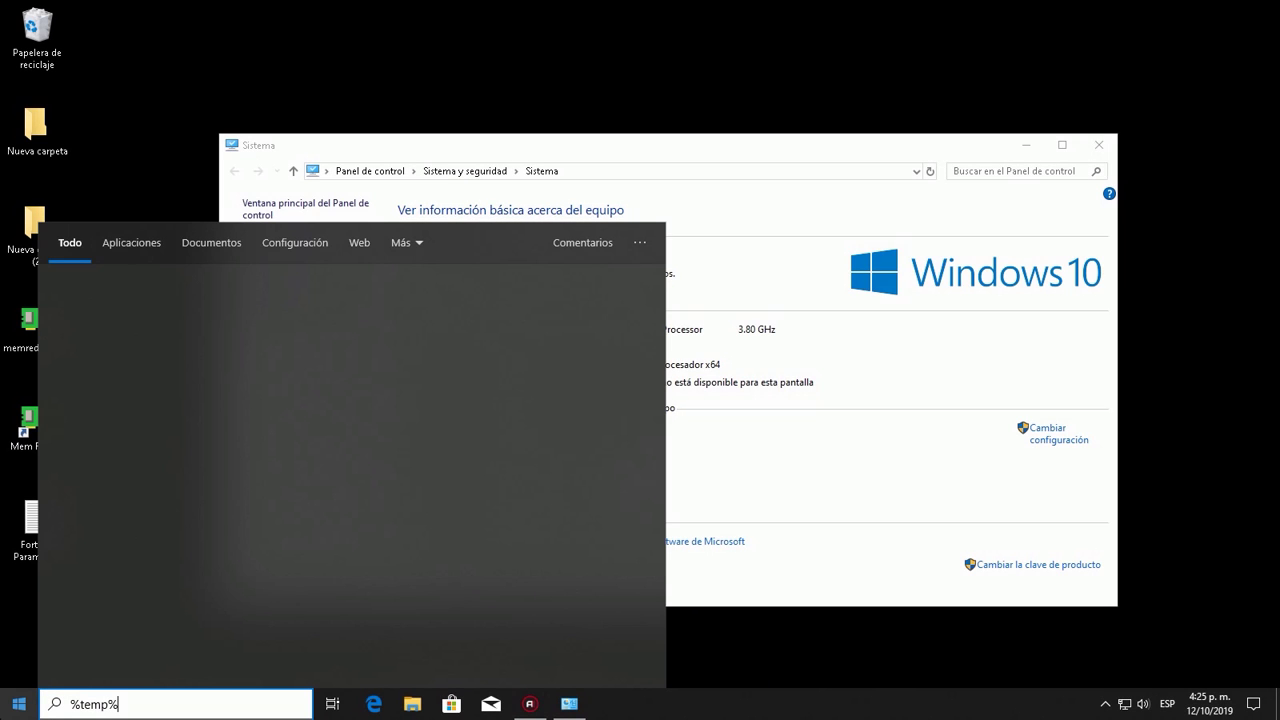
left_click(145, 314)
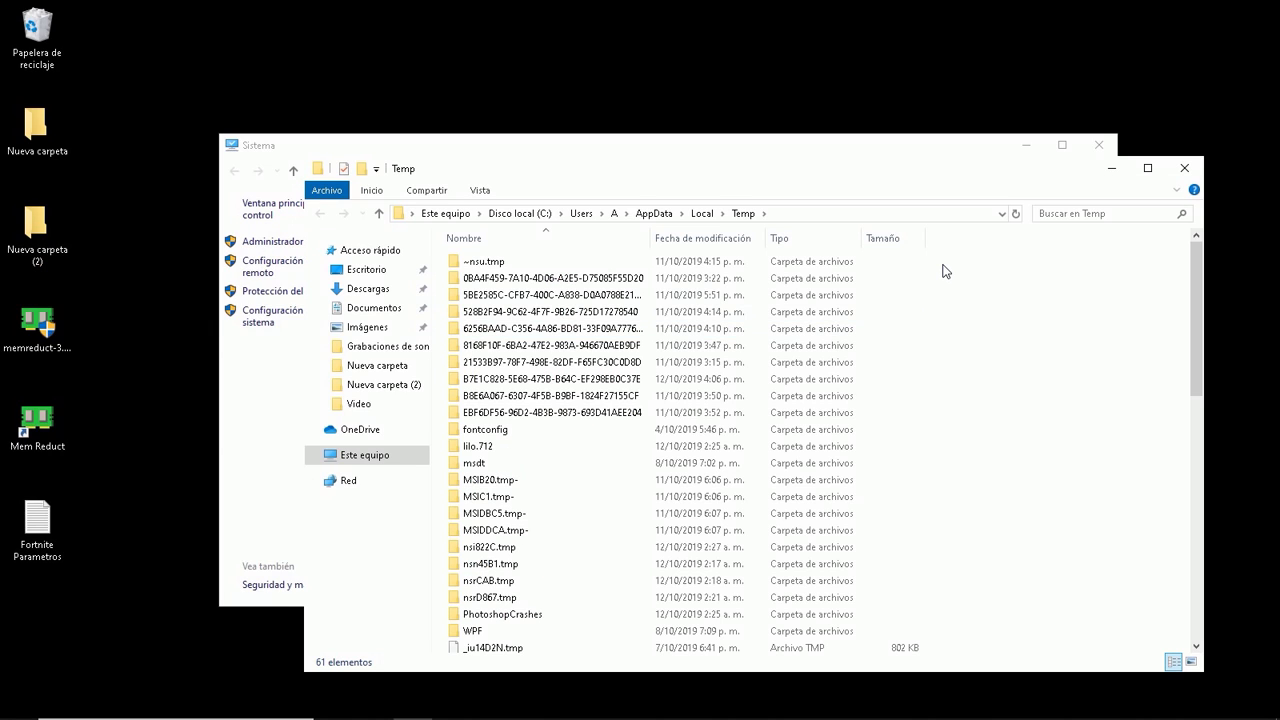
left_click_drag(945, 262, 712, 700)
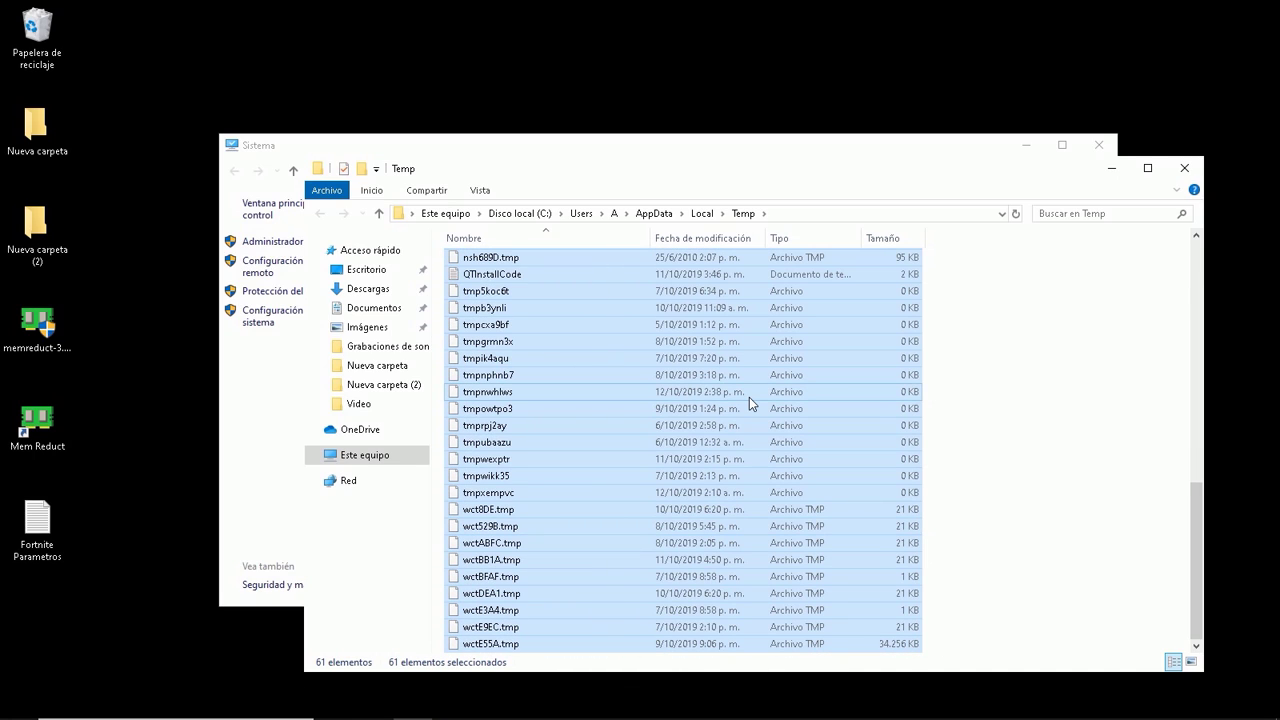
key("Delete")
left_click(300, 322)
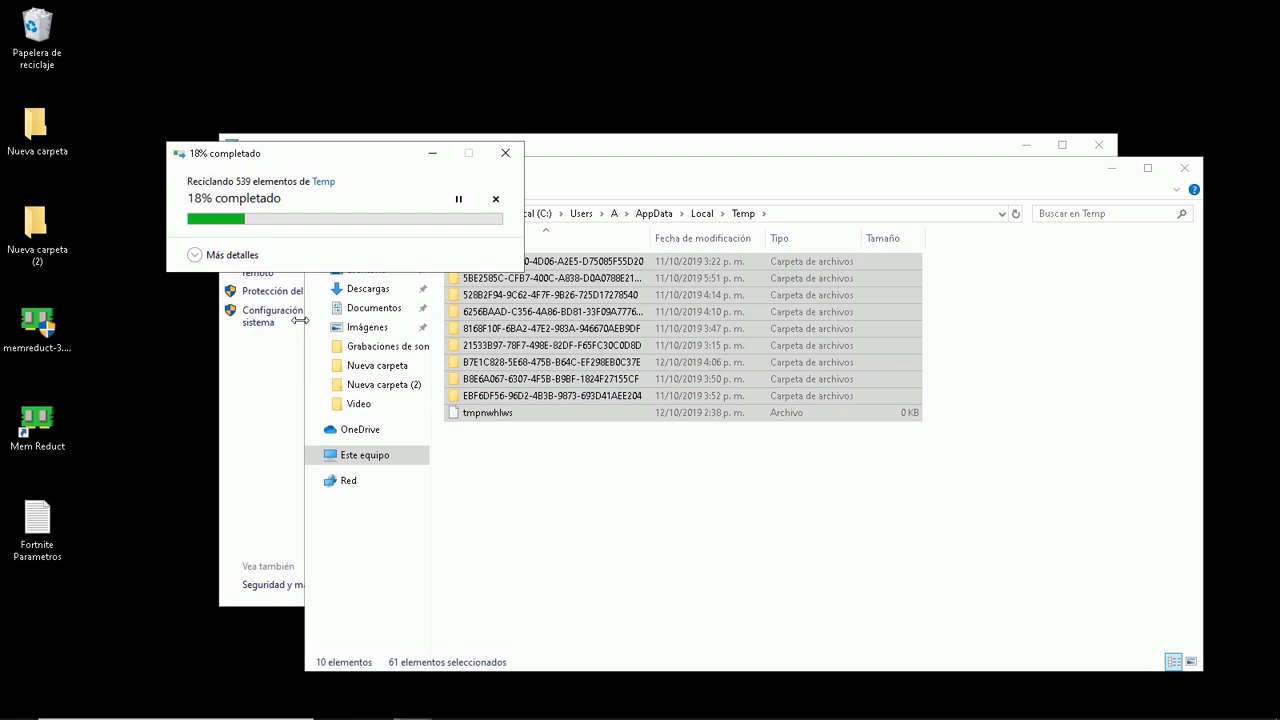
left_click(487, 325)
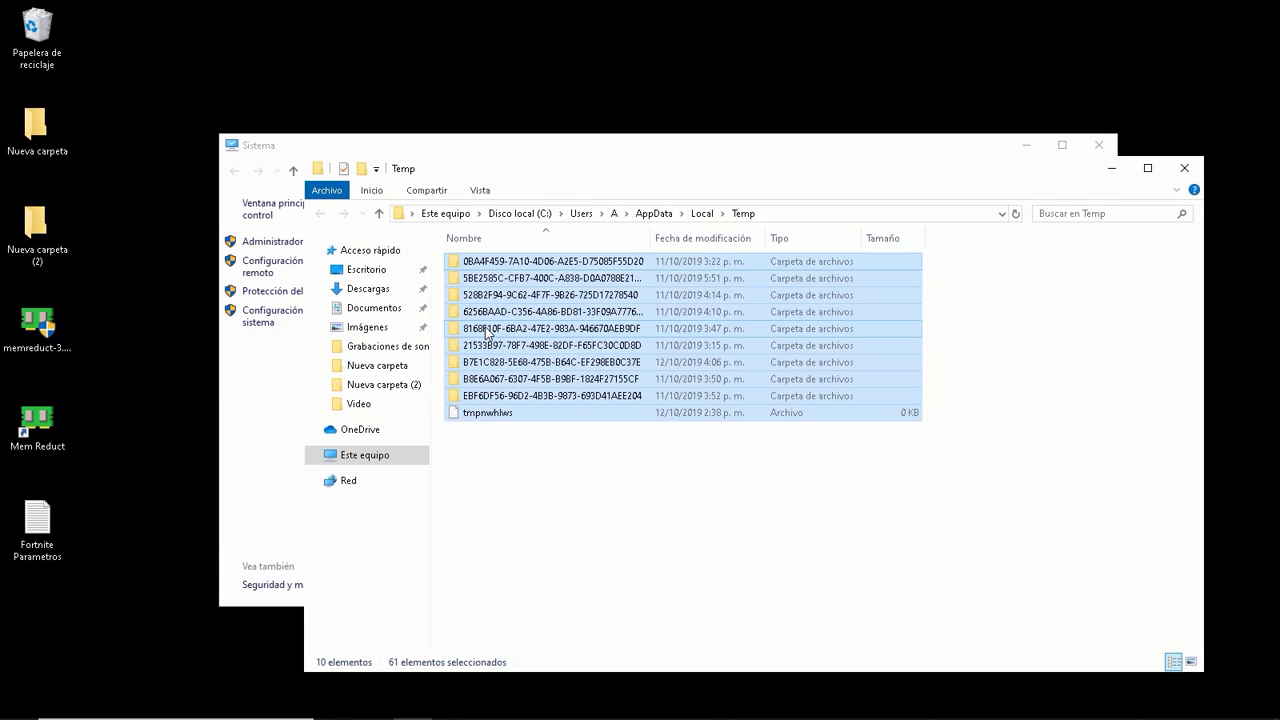
left_click(487, 333)
left_click(586, 459)
Step: Empty the Papelera de reciclaje and confirm the permanent deletion
right_click(48, 48)
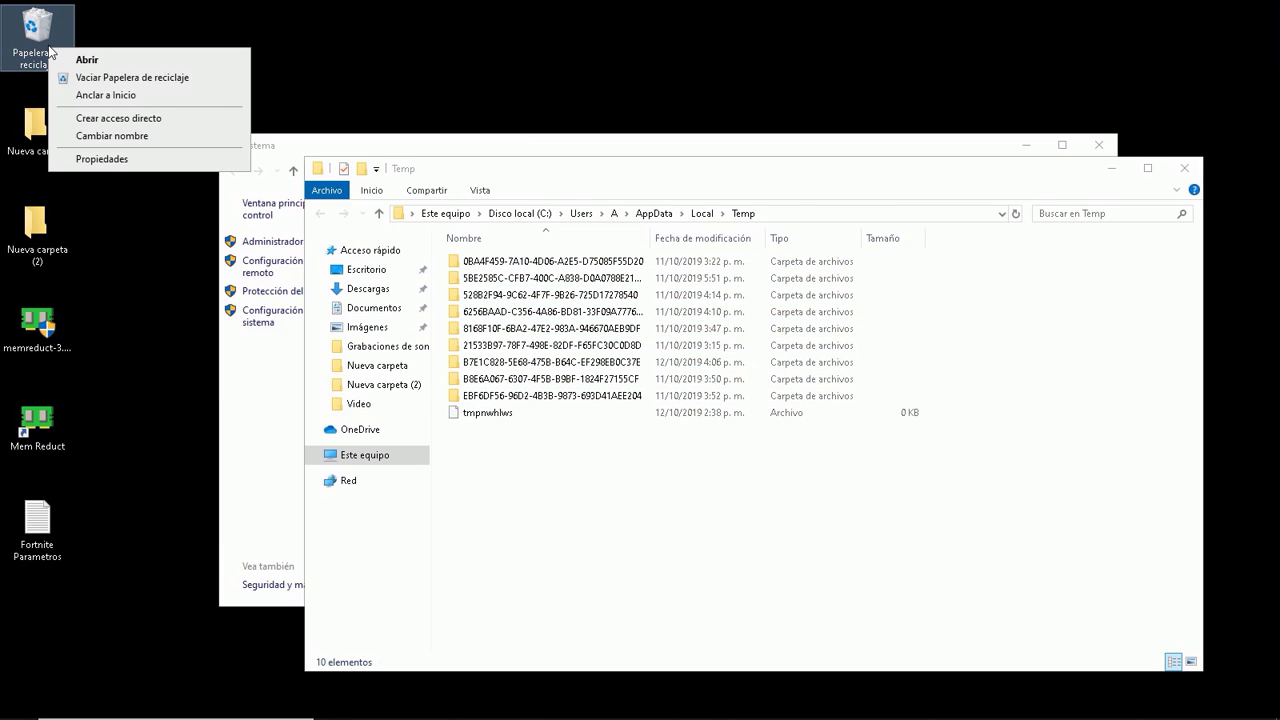
left_click(89, 79)
left_click(693, 381)
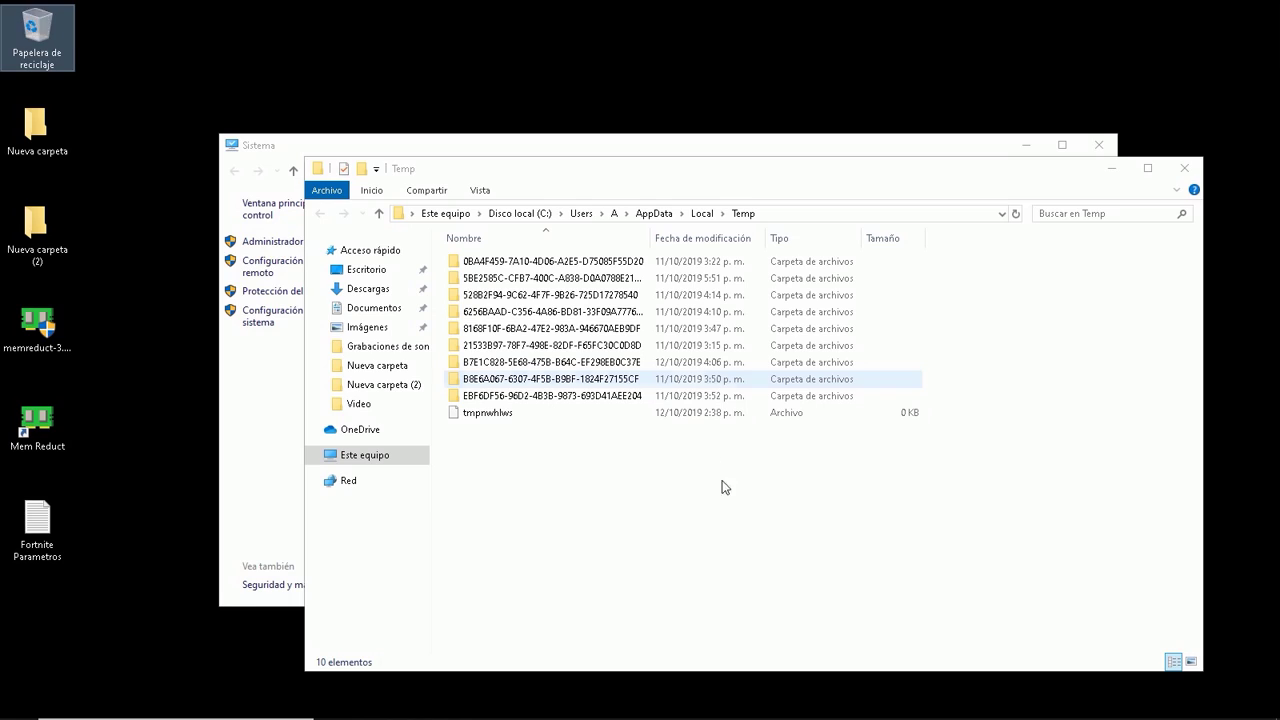
Step: Try to delete the remaining items in the Temp folder, retry the file in use, and cancel
left_click_drag(728, 499, 731, 543)
key("ctrl+a")
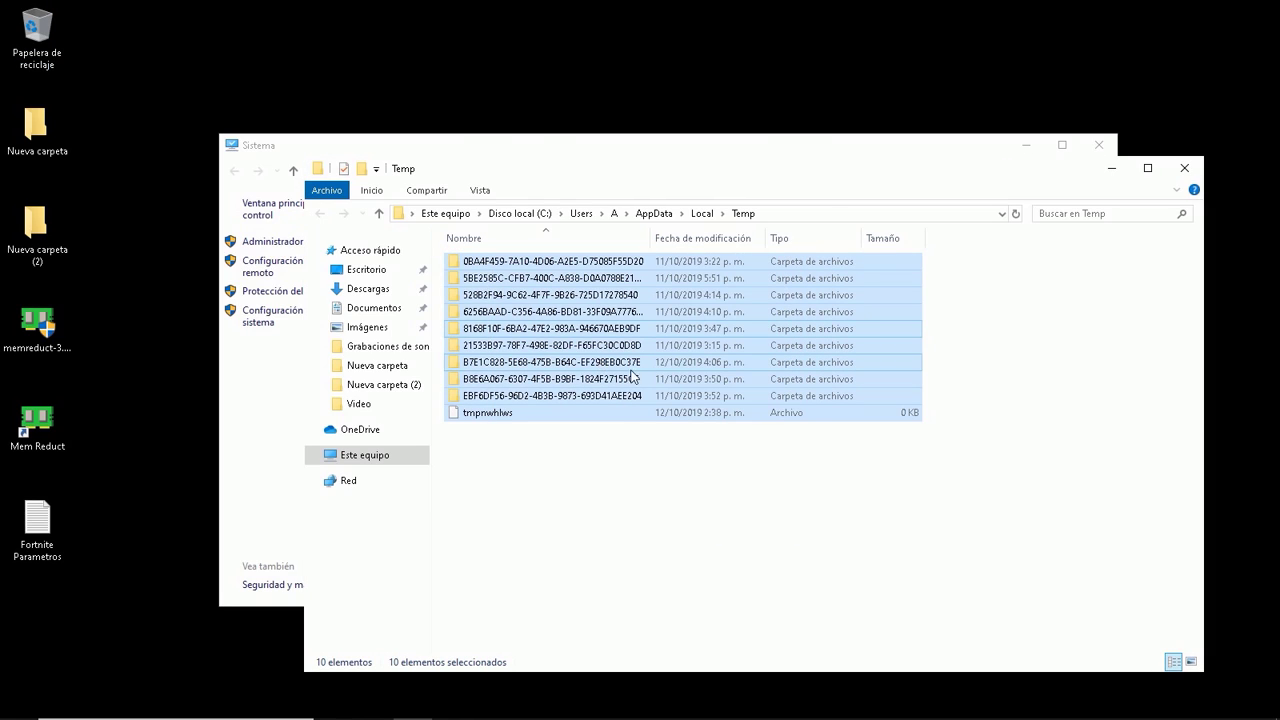
key("Delete")
left_click(597, 325)
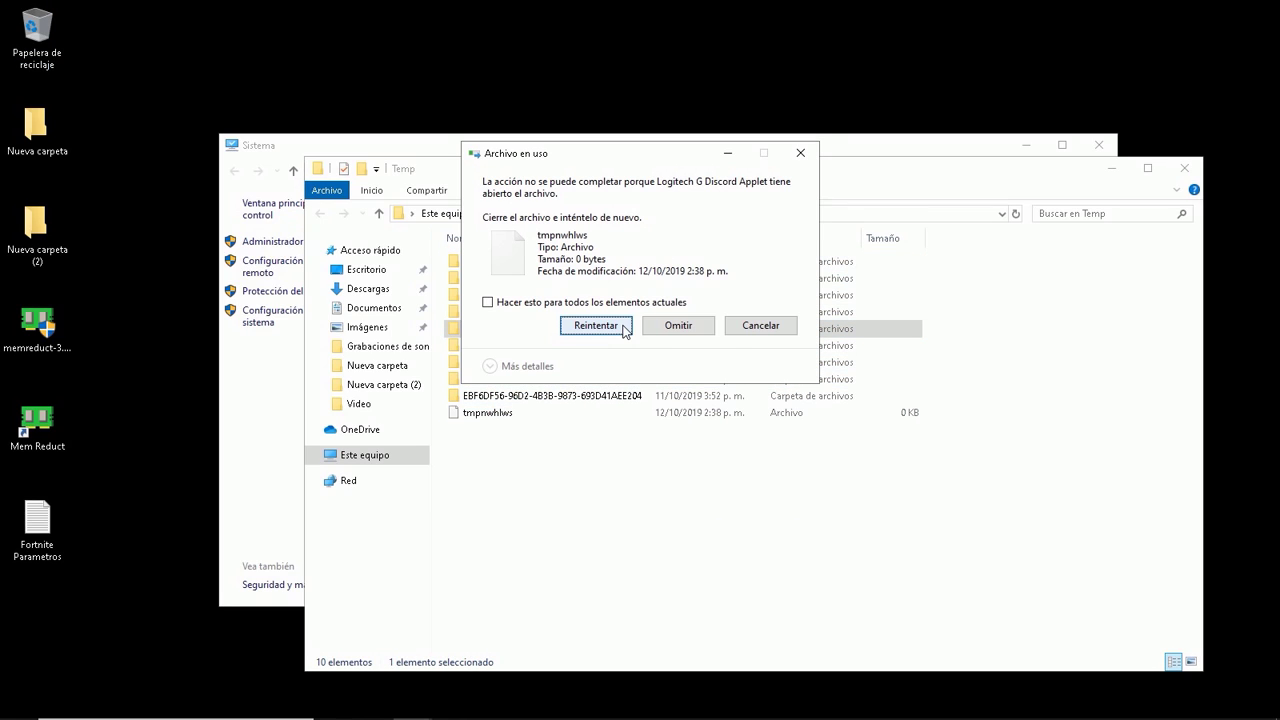
left_click(604, 326)
left_click(604, 326)
left_click(762, 326)
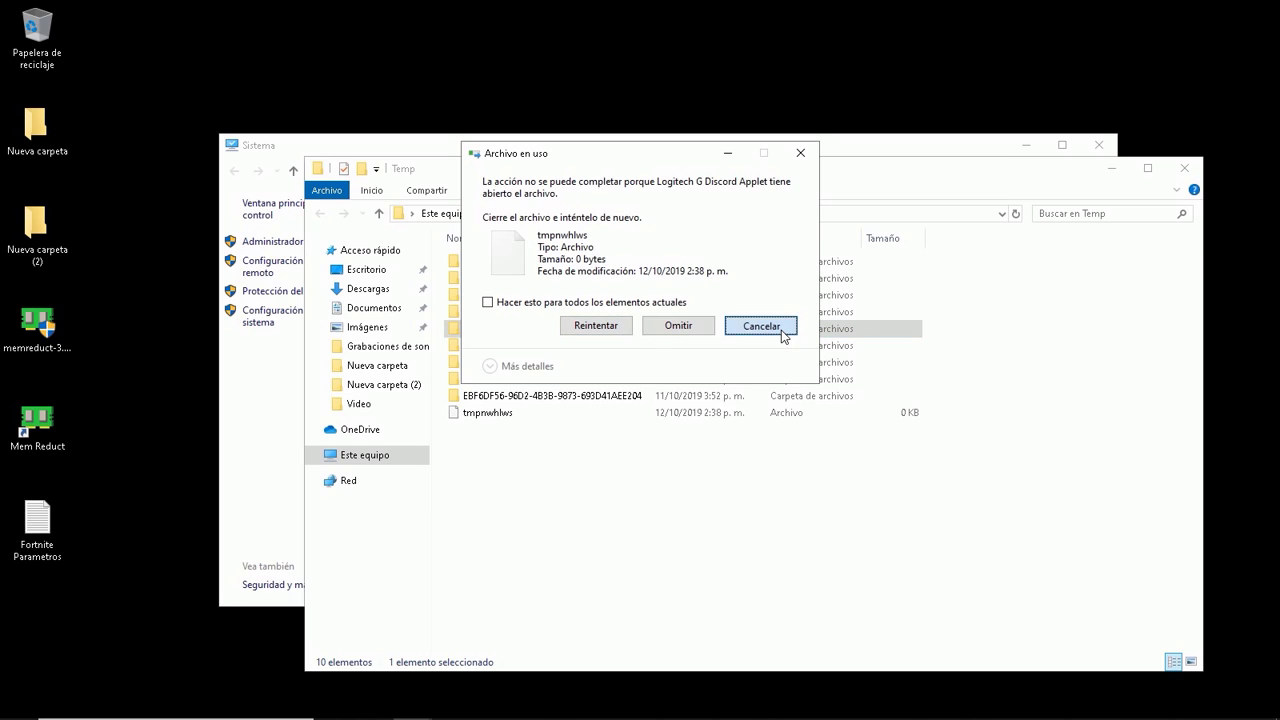
left_click(797, 146)
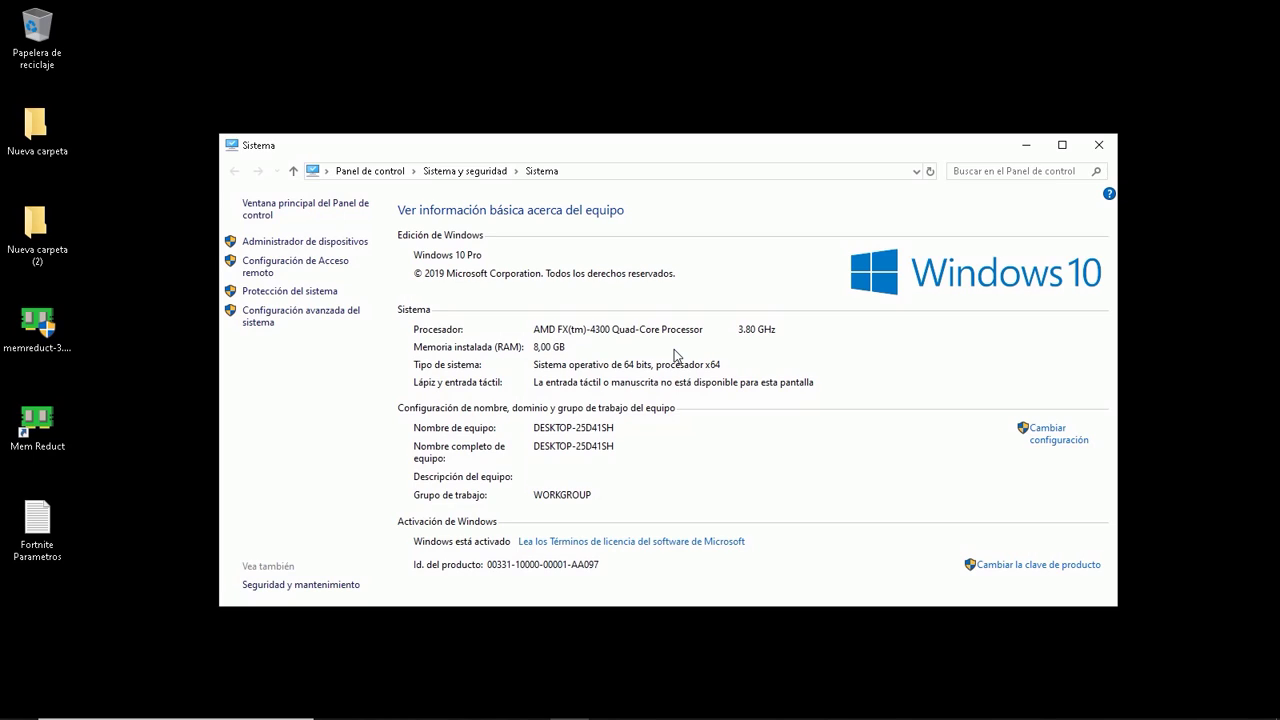
Step: Open Configuración de gráficos from the Modo de juego settings in the Juegos section of Windows Configuración
left_click(19, 704)
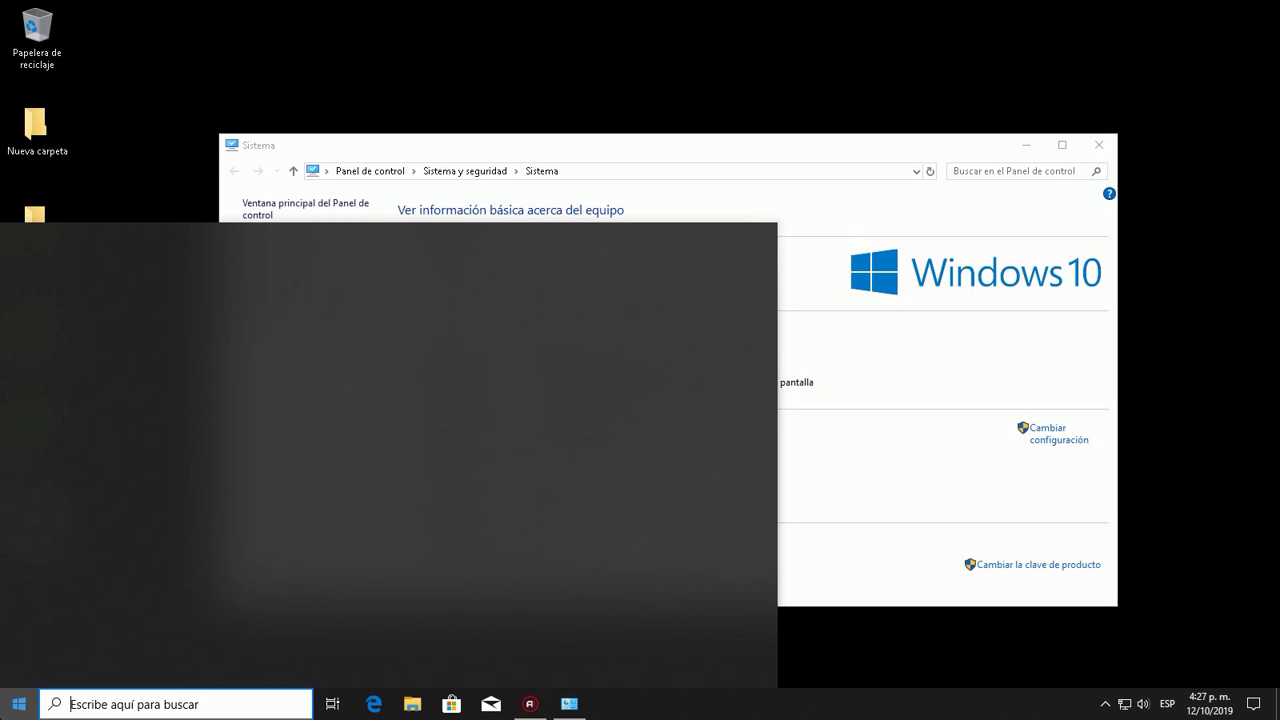
left_click(18, 632)
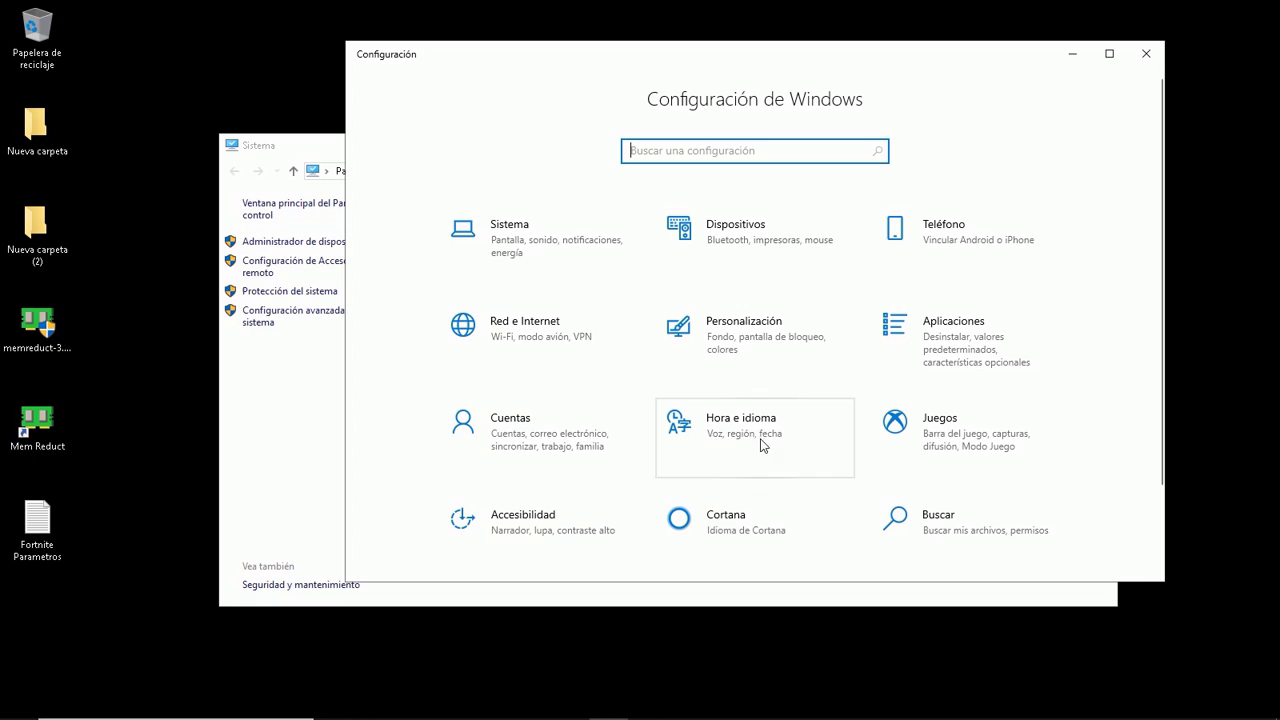
left_click(935, 451)
left_click(440, 298)
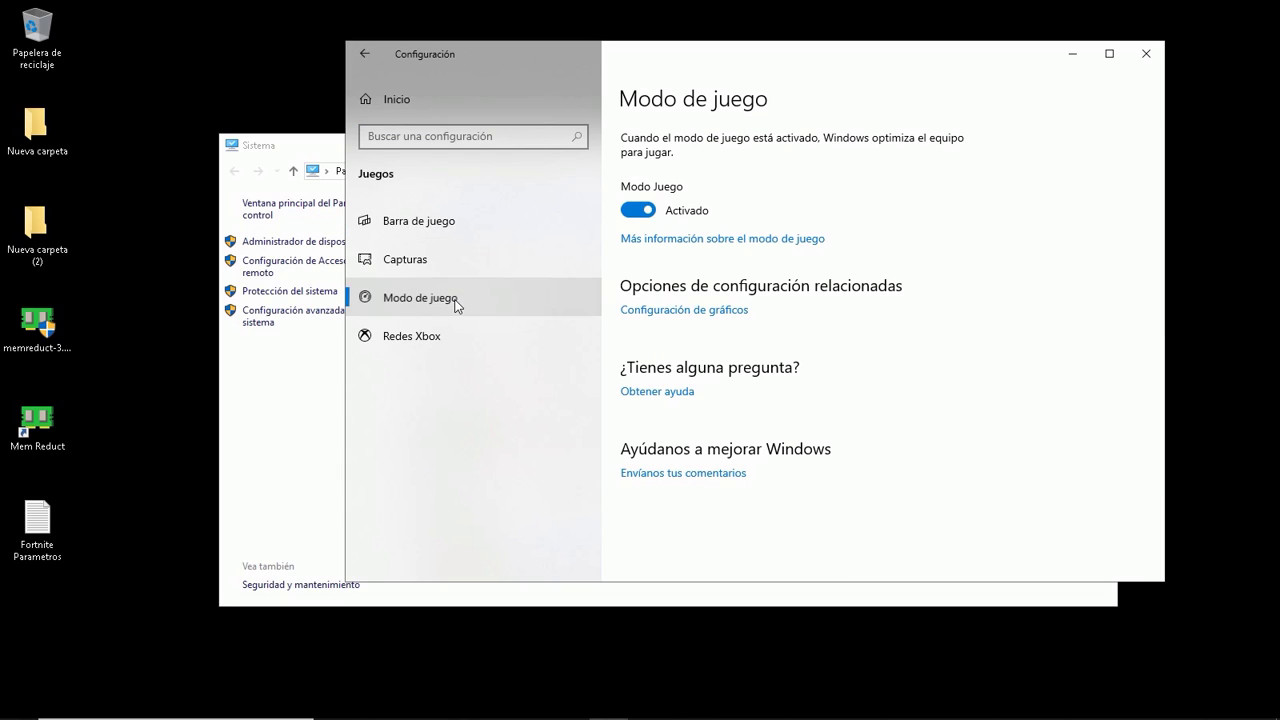
left_click(669, 312)
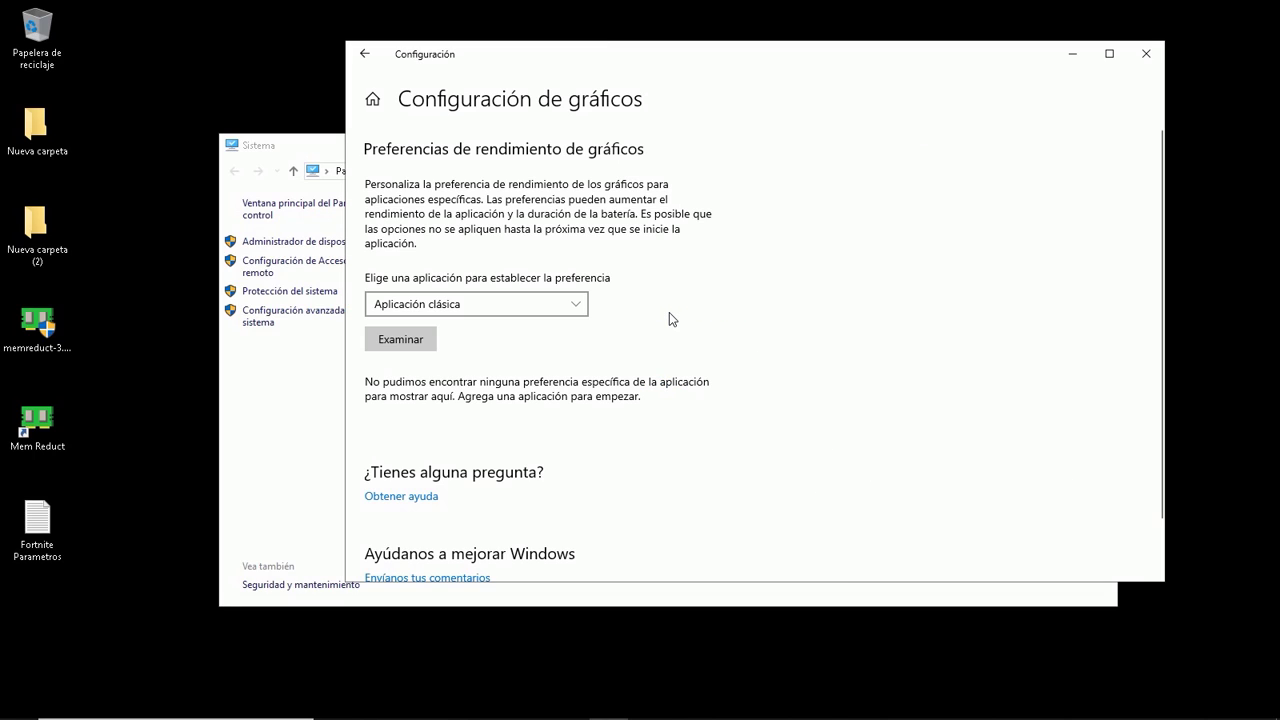
Step: Add the classic app FortniteClient-Win64-Shipping from C:\Program Files\Epic Games\Fortnite\FortniteGame\Binaries\Win64 to the graphics performance preferences
left_click(400, 340)
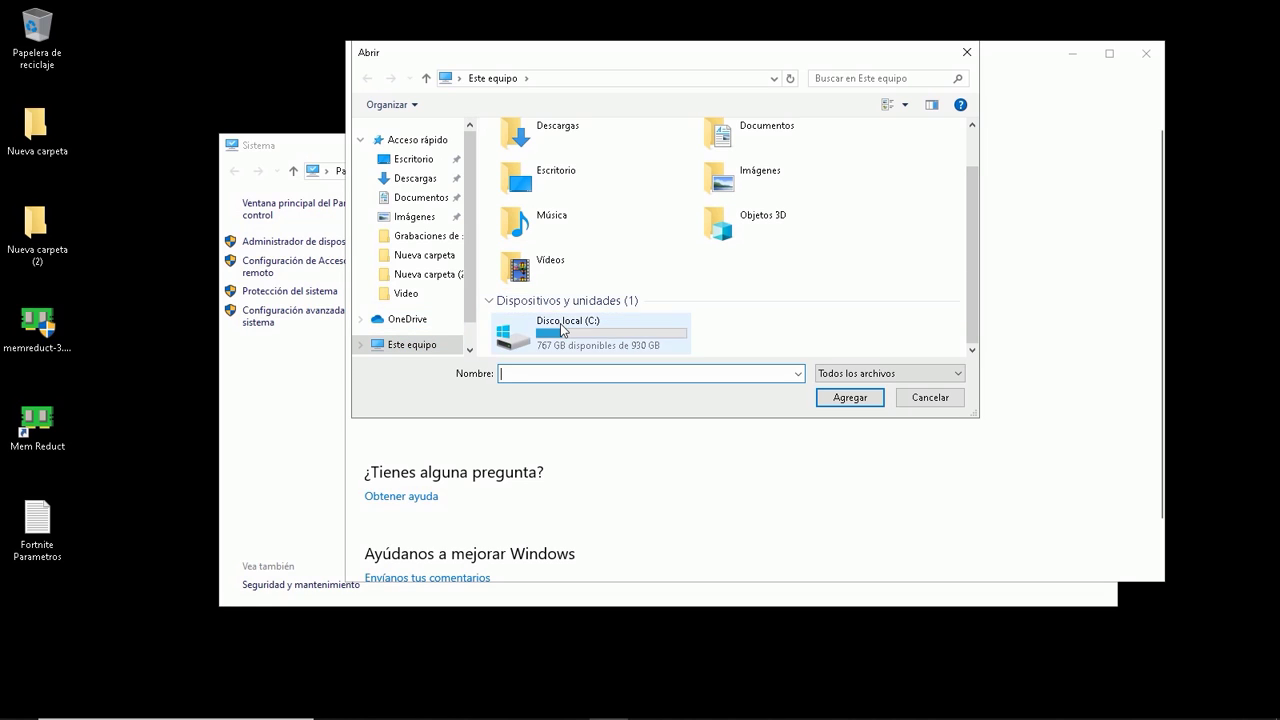
double_click(562, 330)
double_click(563, 178)
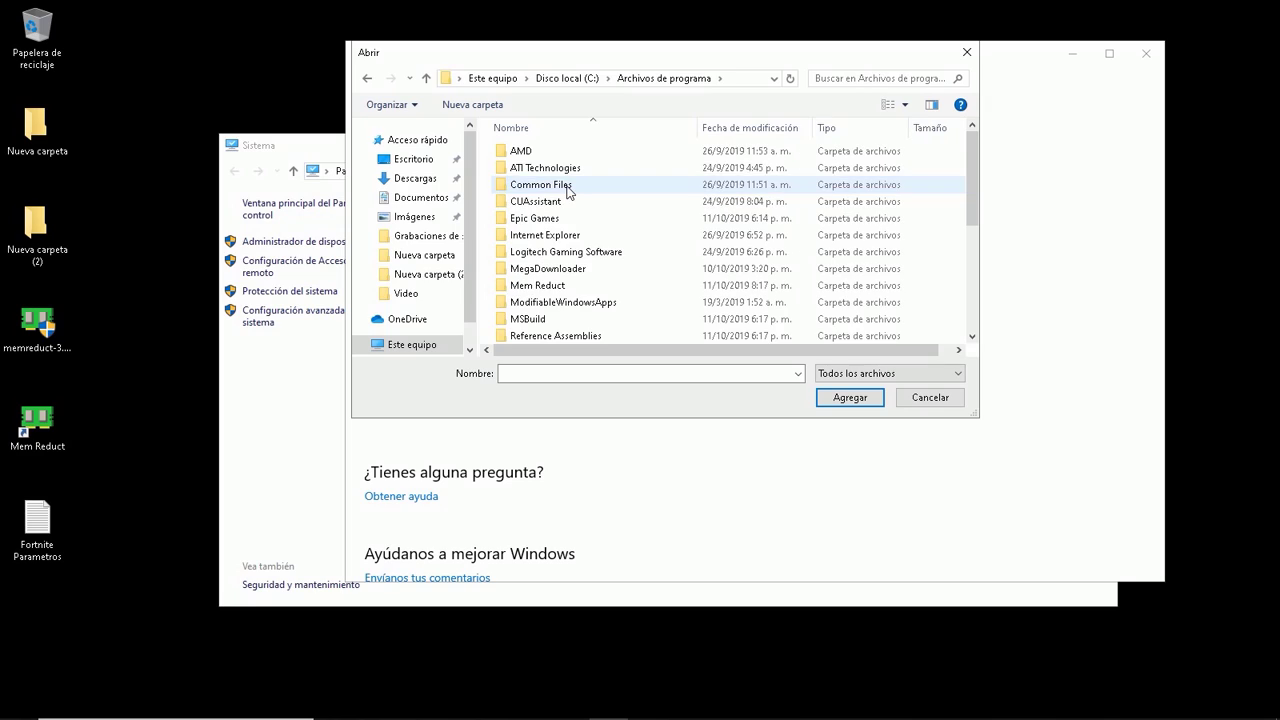
double_click(570, 221)
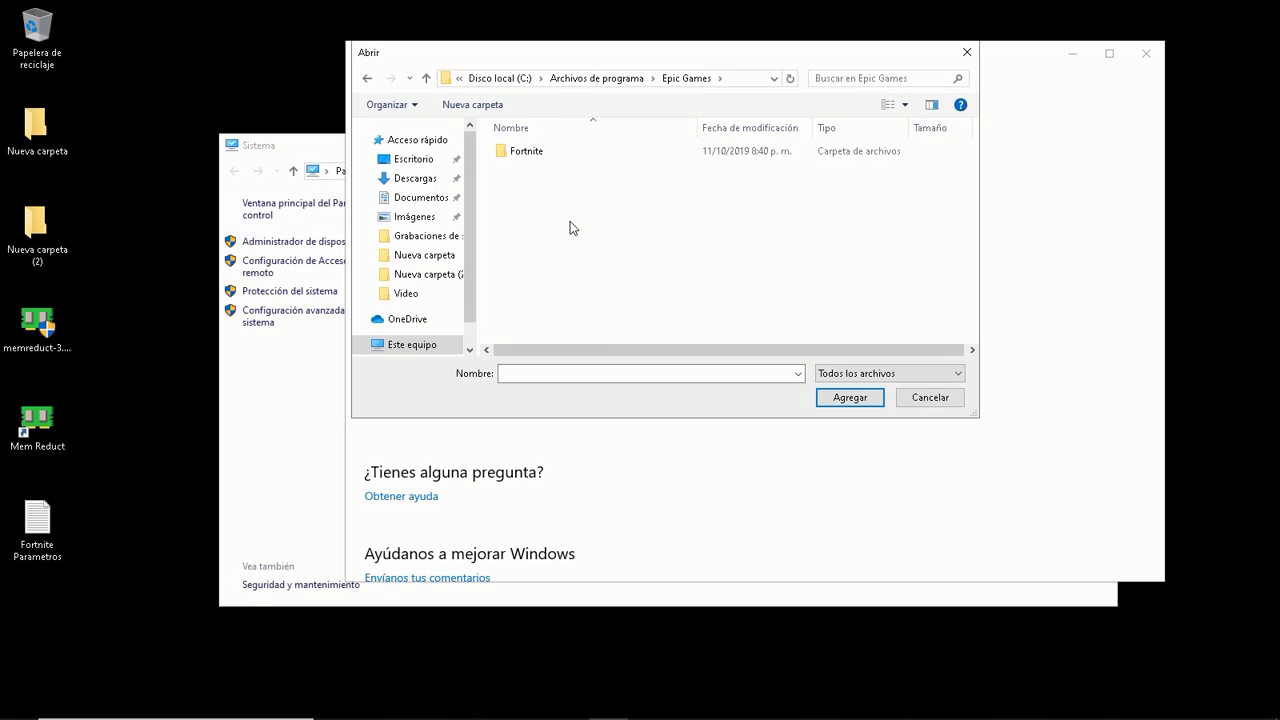
double_click(549, 154)
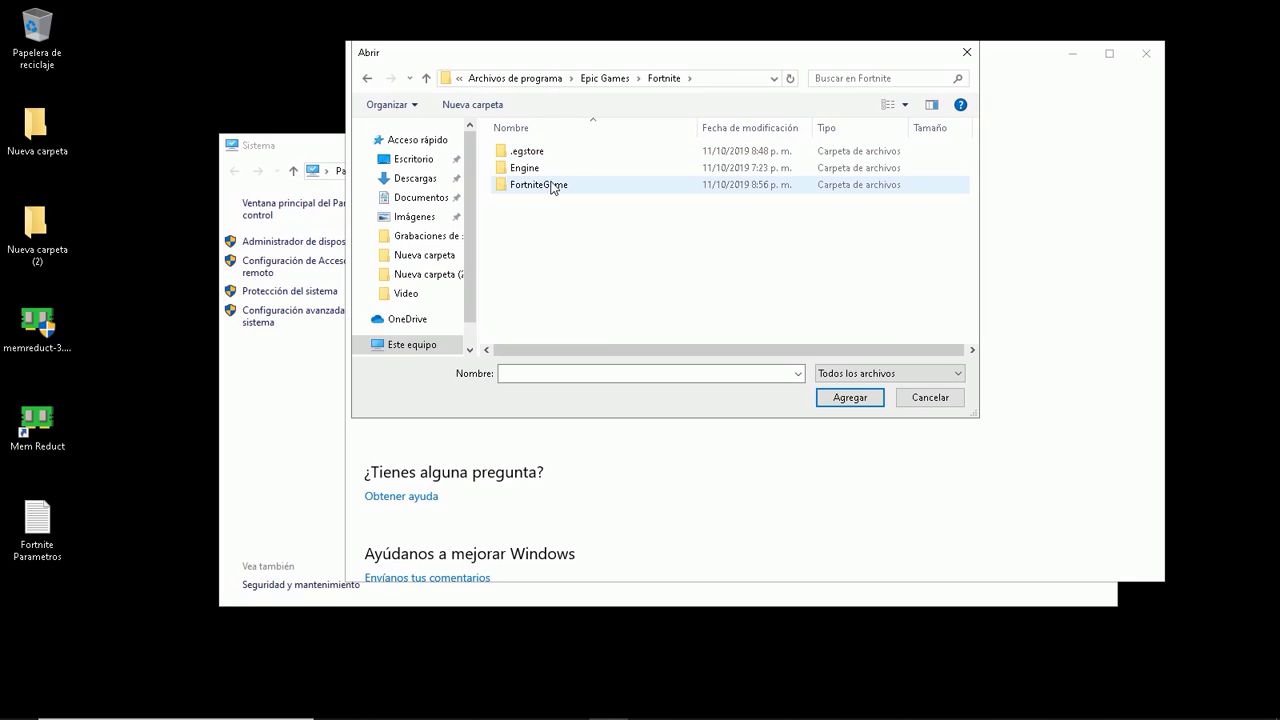
double_click(551, 186)
left_click(545, 155)
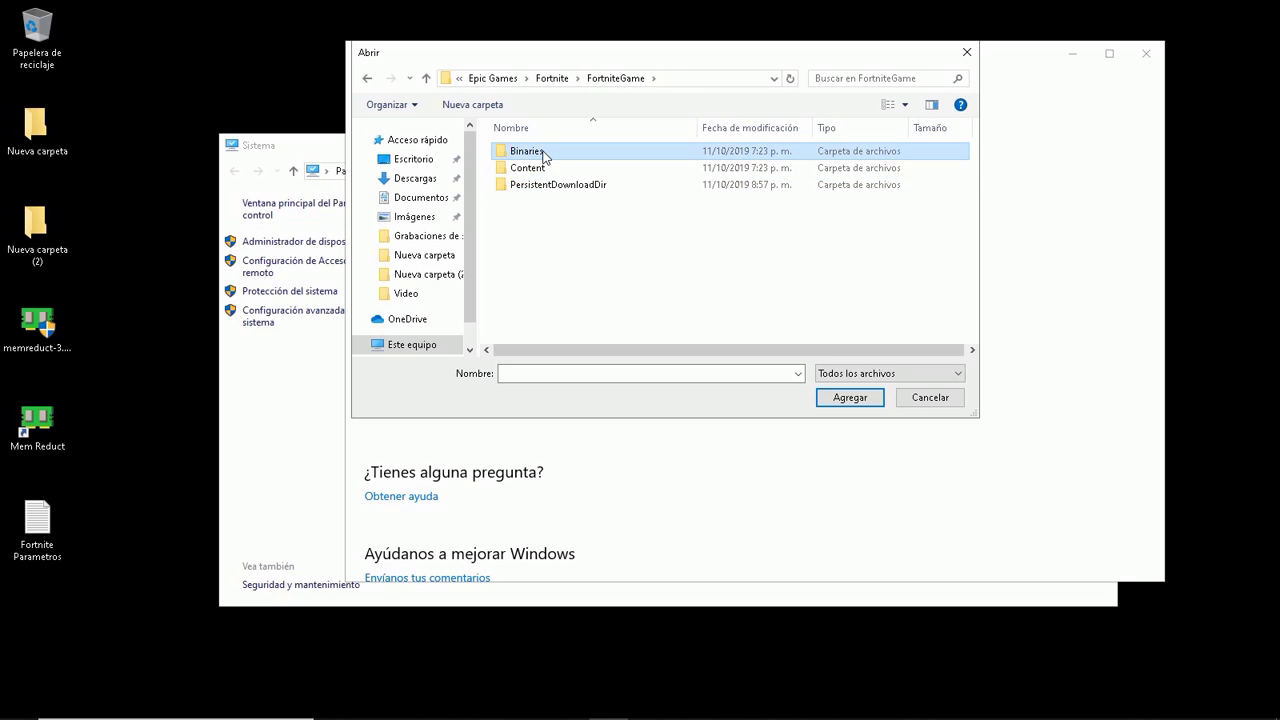
double_click(545, 155)
left_click(527, 172)
double_click(527, 172)
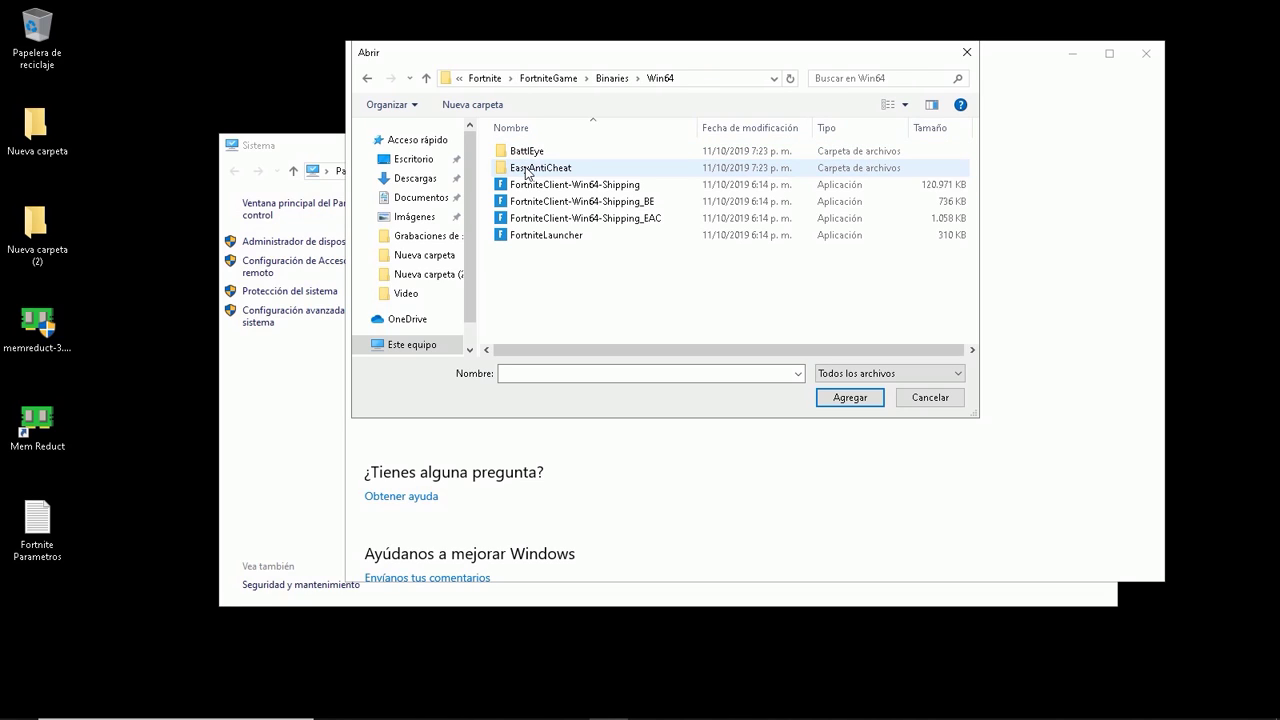
left_click(545, 187)
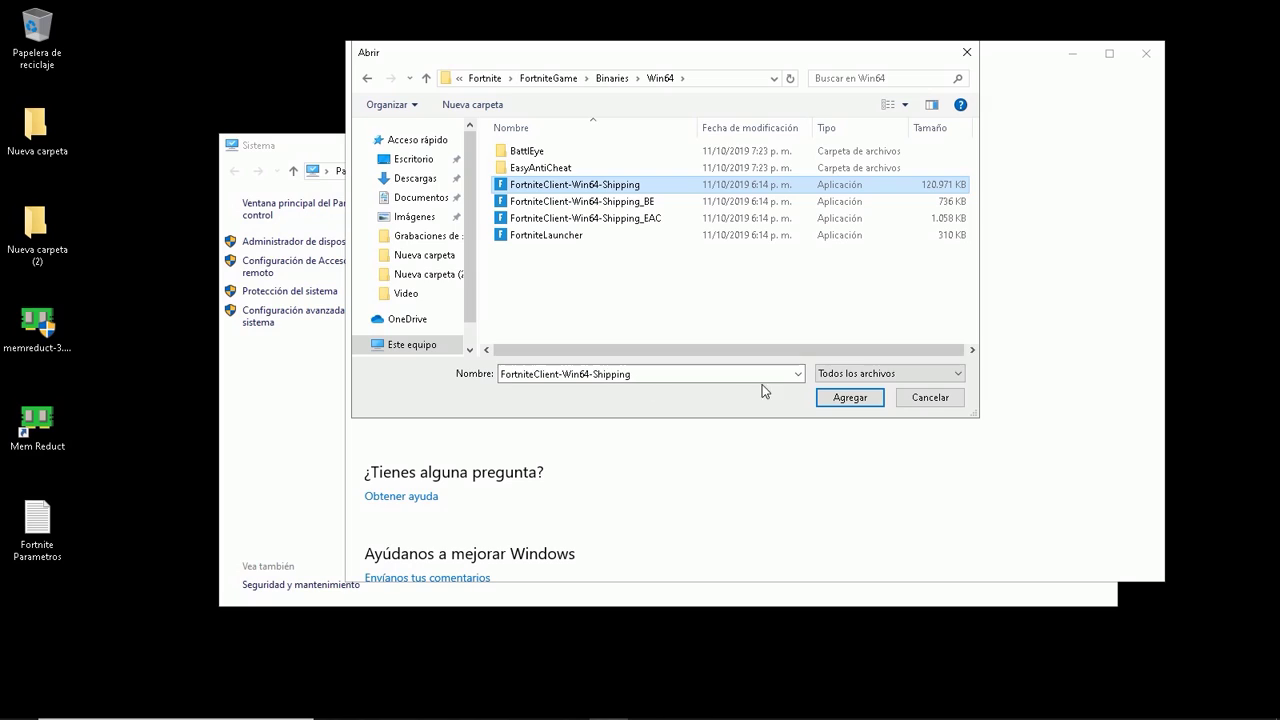
left_click(849, 398)
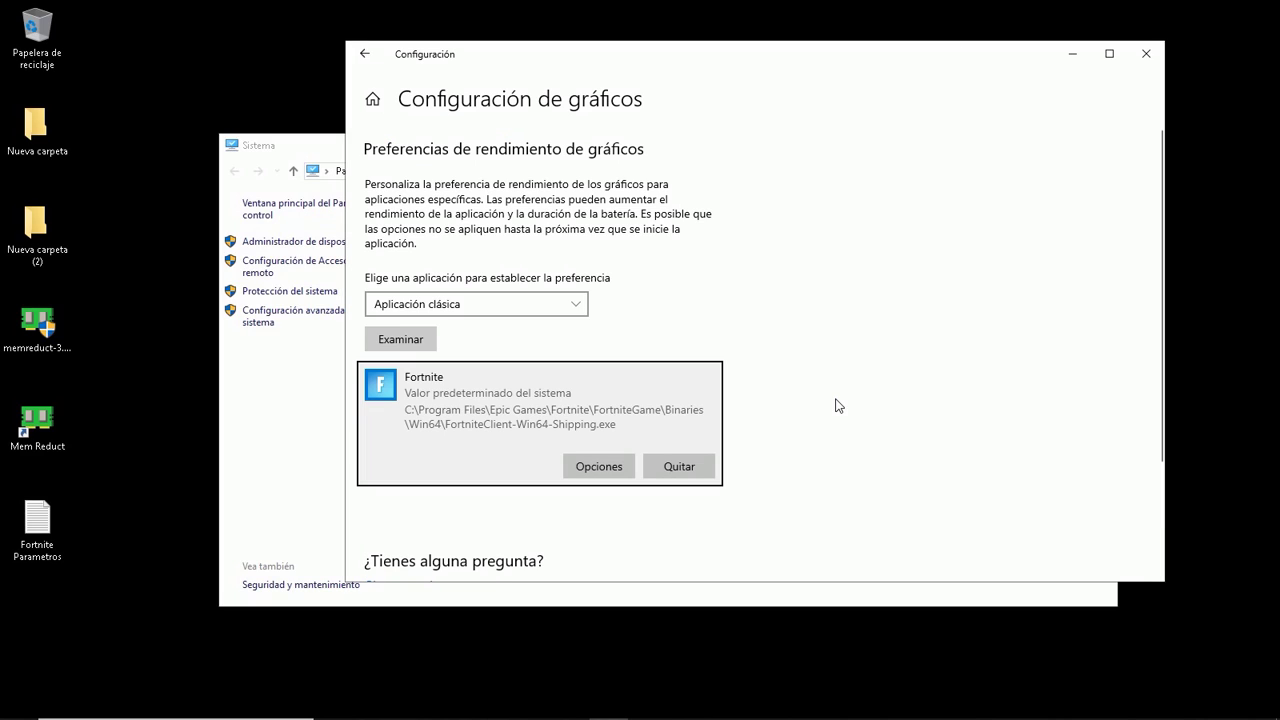
Step: Set Fortnite's graphics preference to Alto rendimiento and save it
left_click(596, 467)
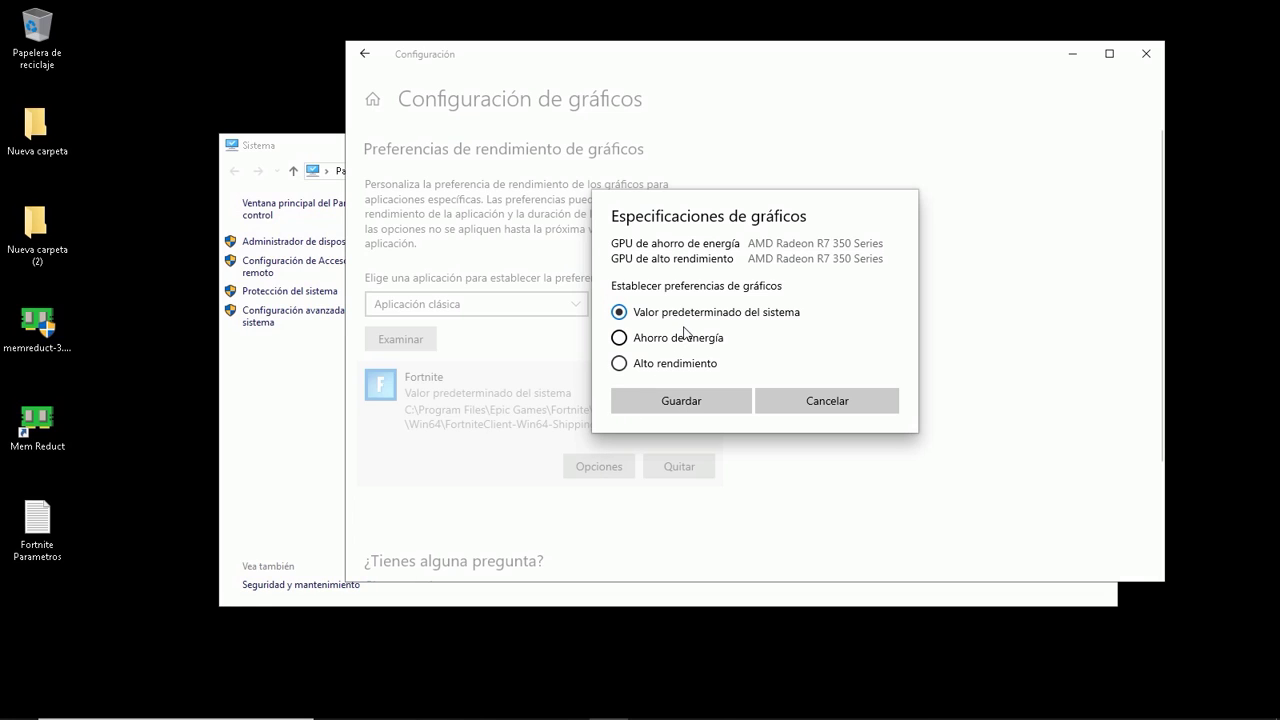
left_click(701, 366)
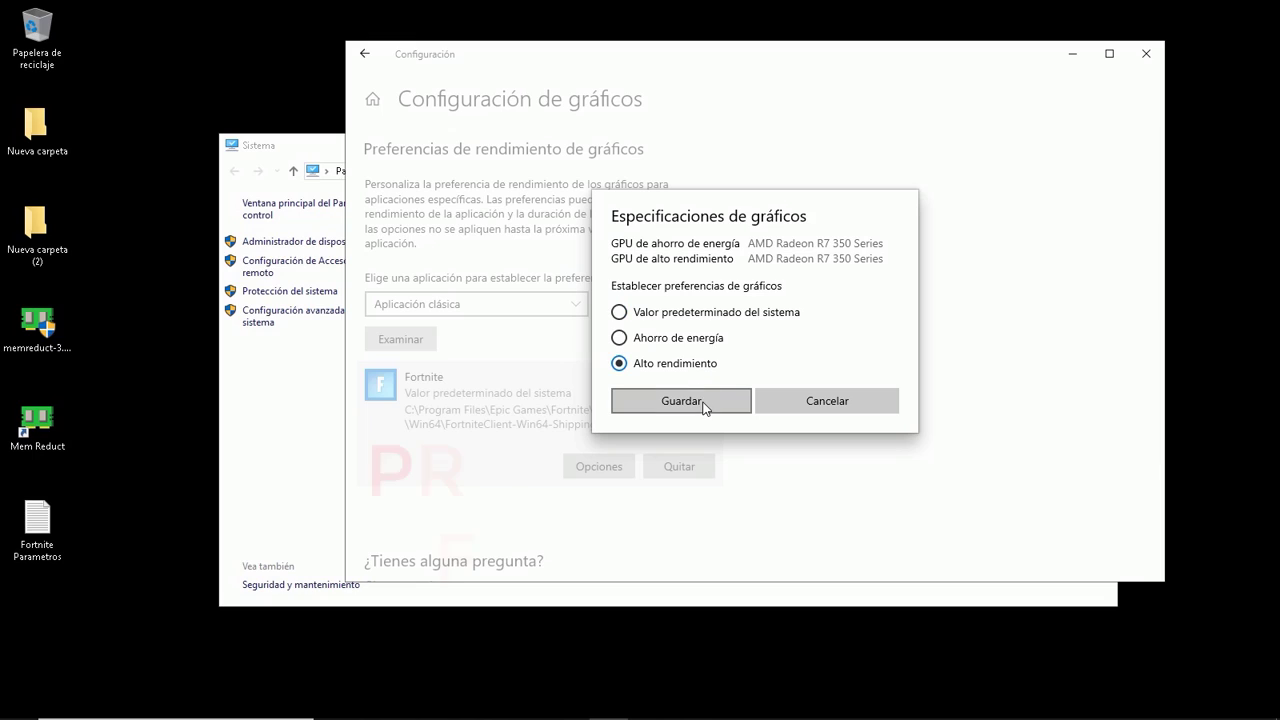
left_click(681, 401)
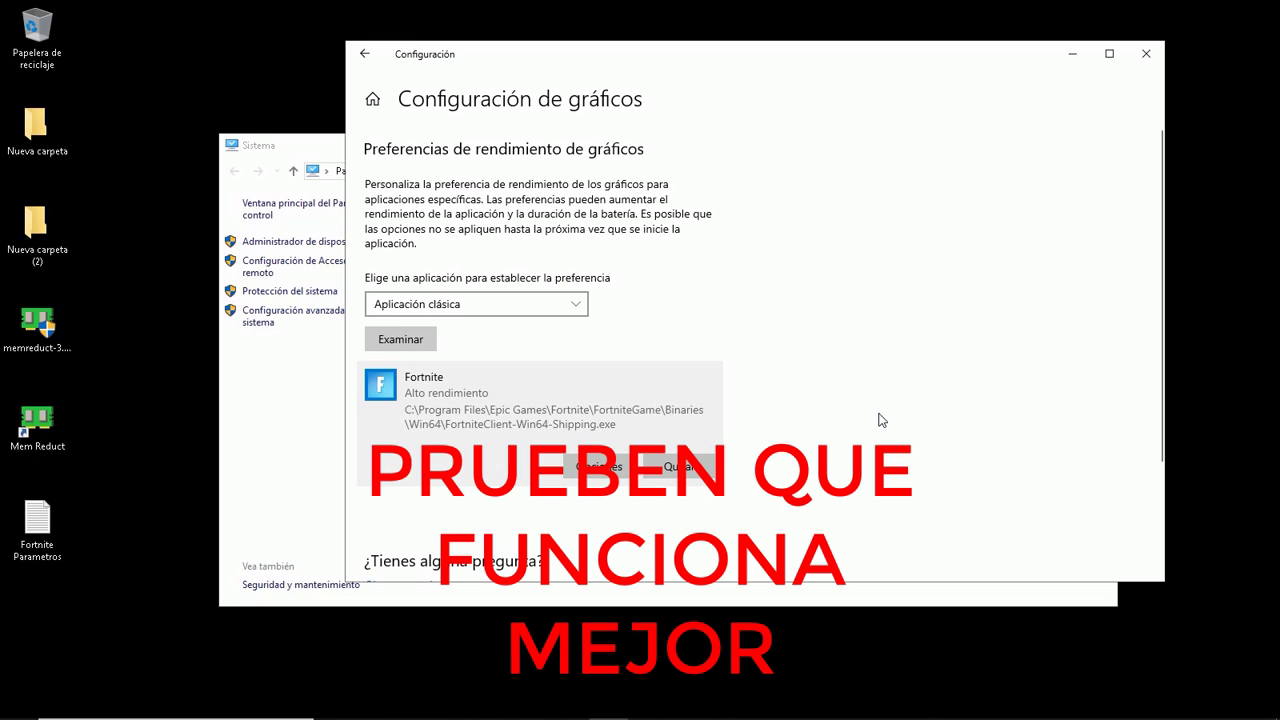
scroll(881, 420, "down", 3)
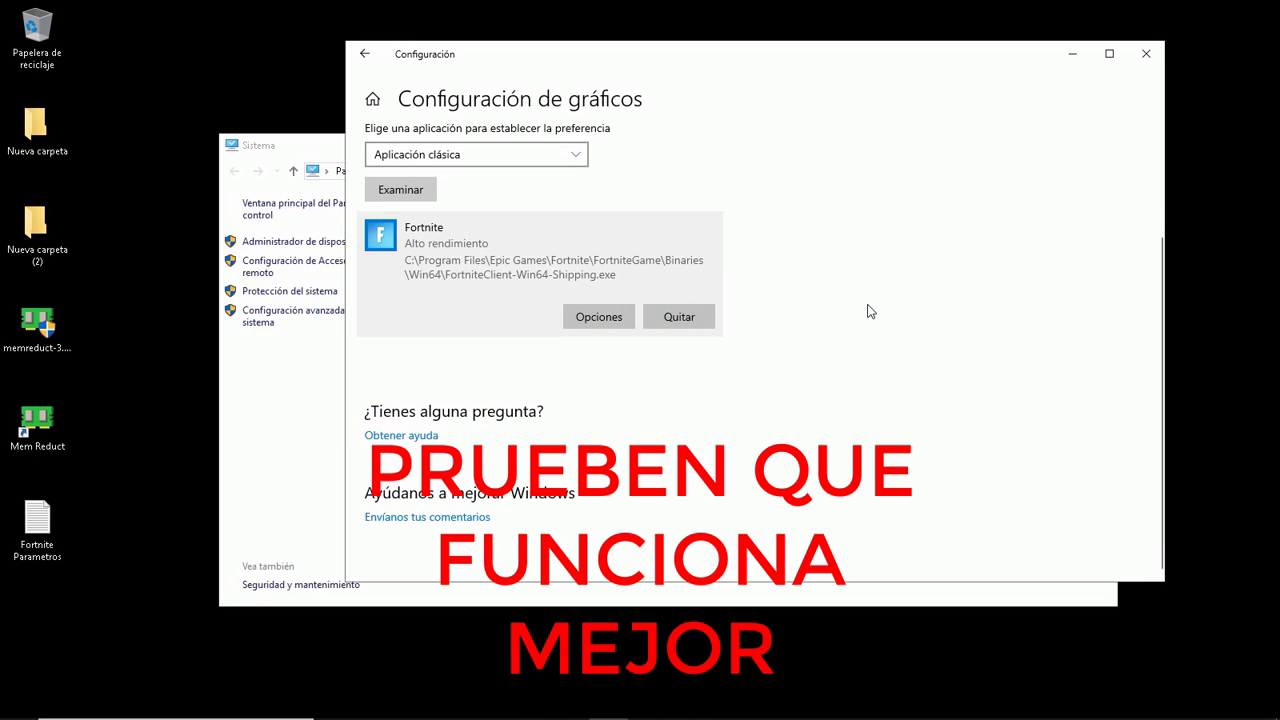
scroll(750, 382, "up", 3)
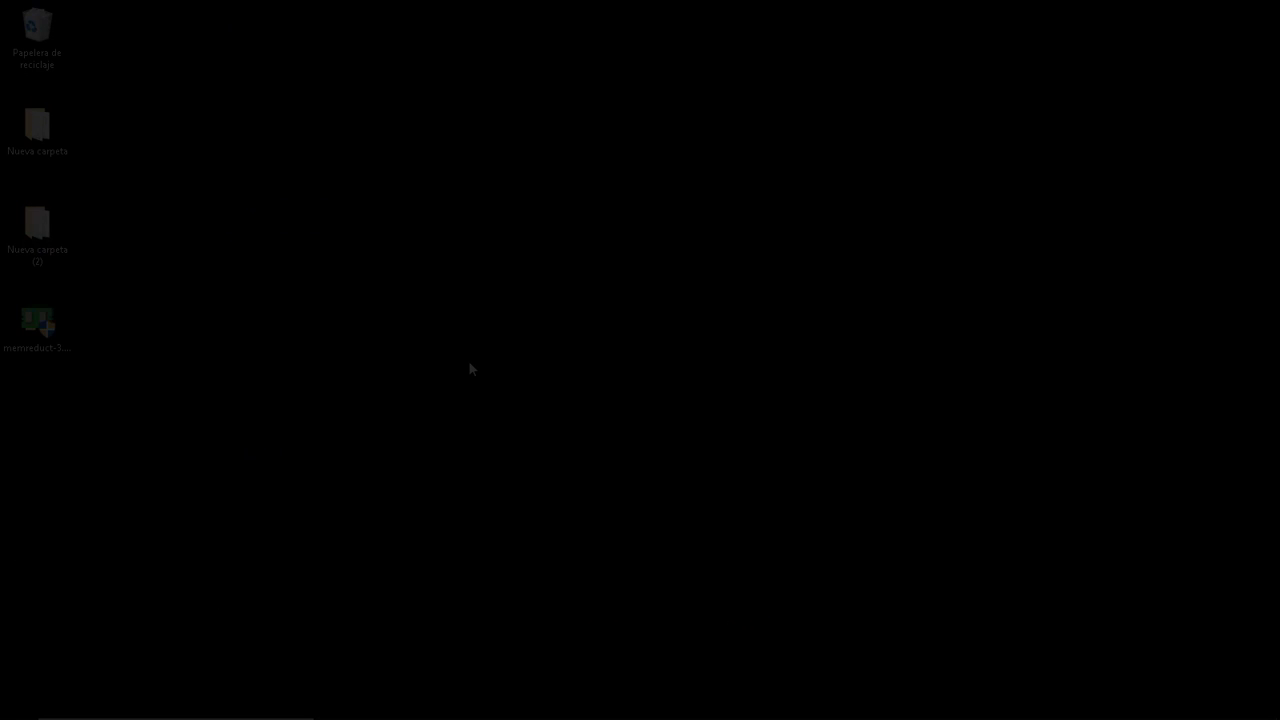
Step: Launch the memreduct-3.3.5-setup installer from the desktop and accept the license agreement
left_click(48, 330)
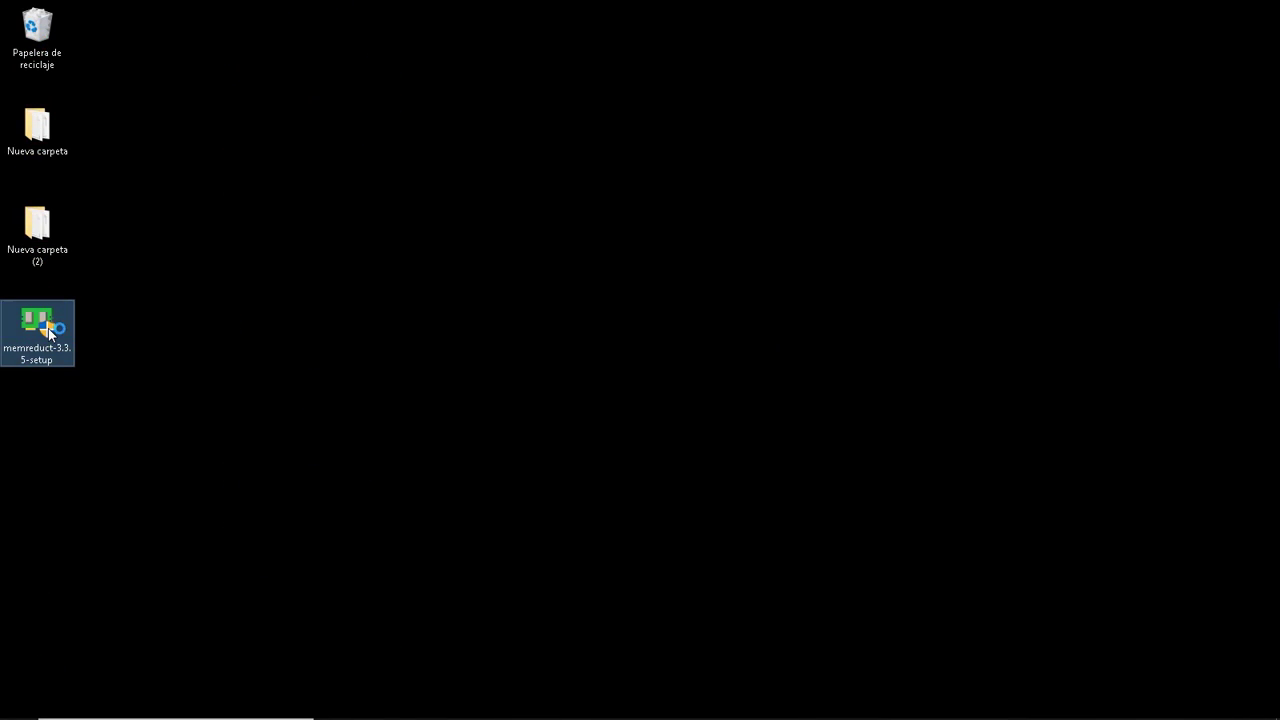
double_click(48, 330)
left_click(538, 464)
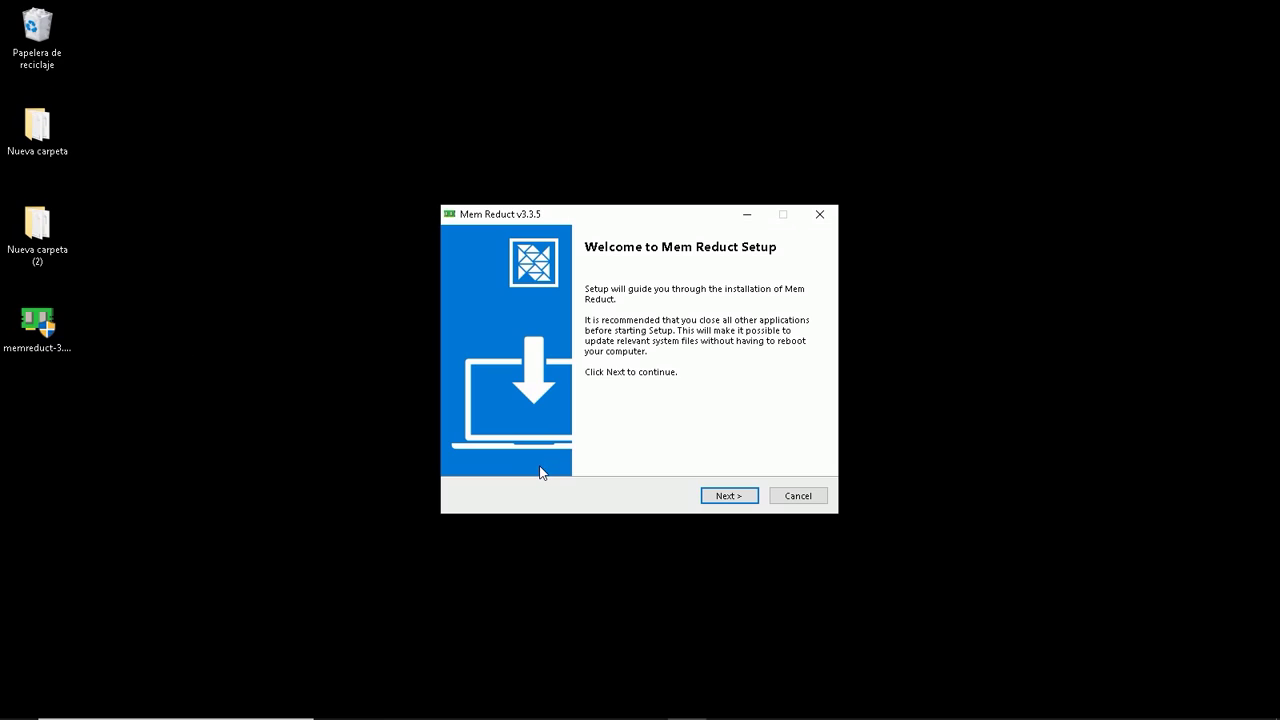
left_click(729, 496)
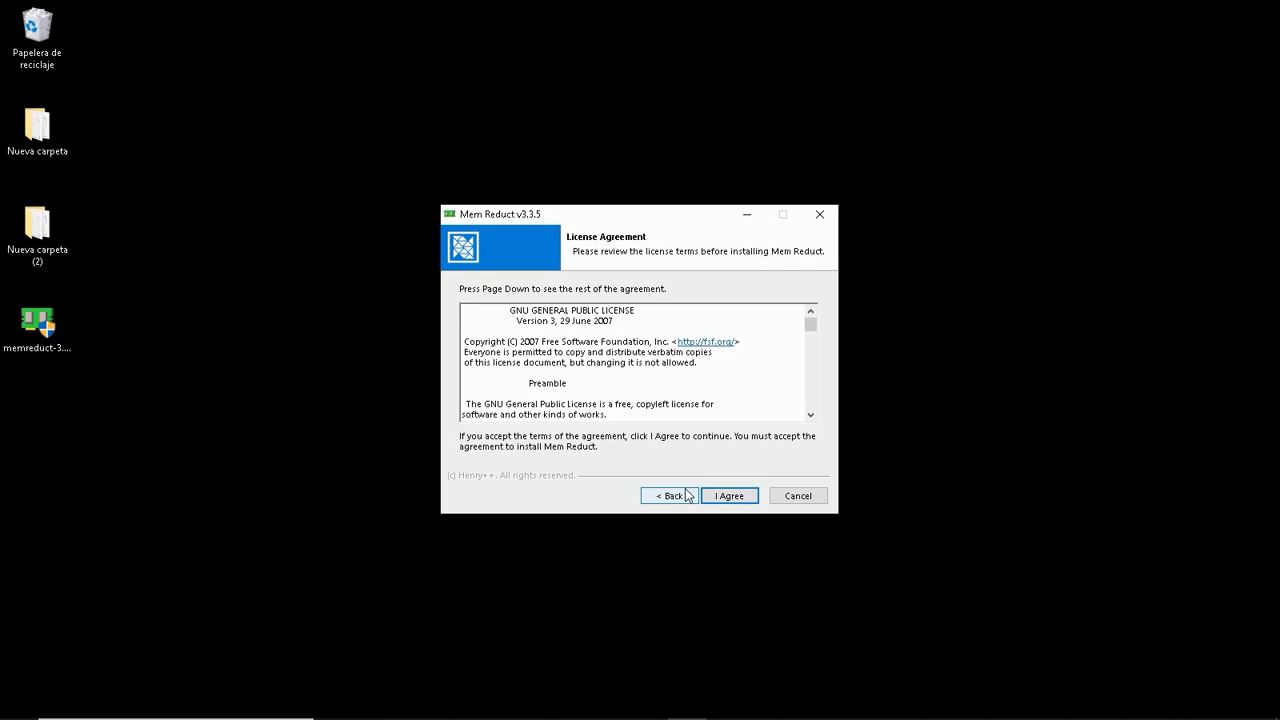
left_click(730, 496)
Step: Install Mem Reduct with desktop and start menu shortcuts, and finish the setup without running the program
left_click(739, 505)
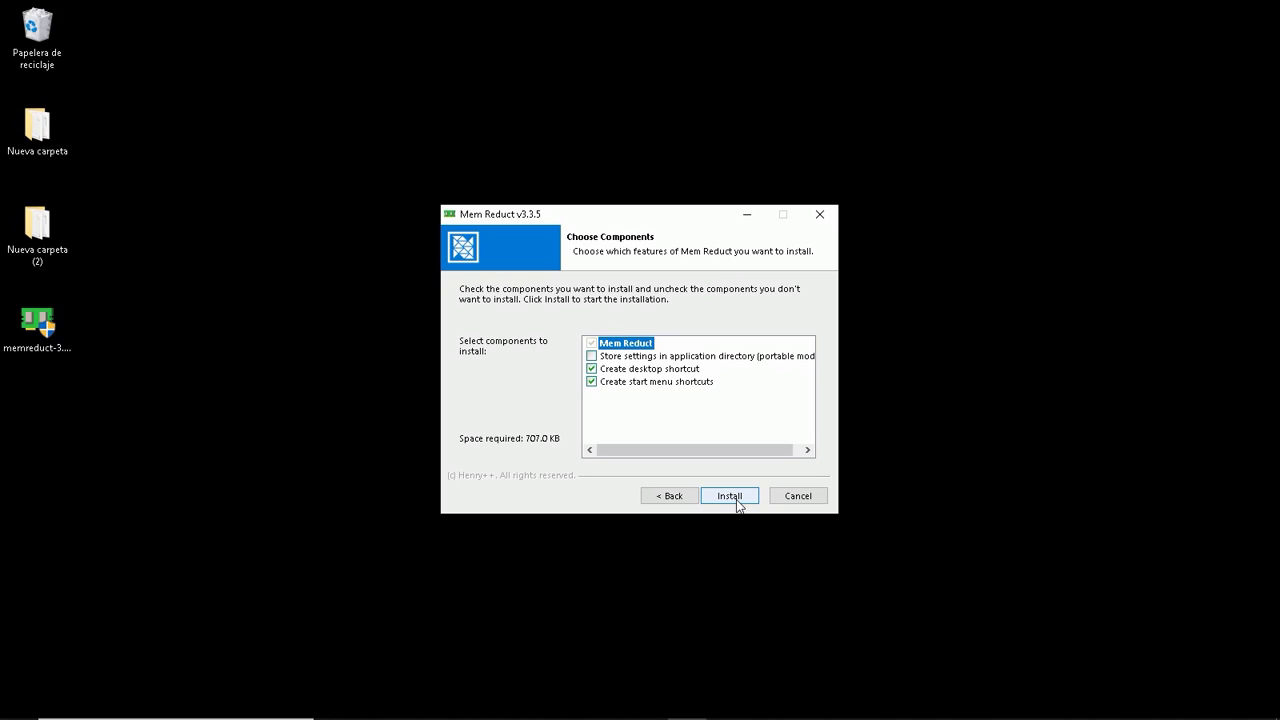
left_click(737, 505)
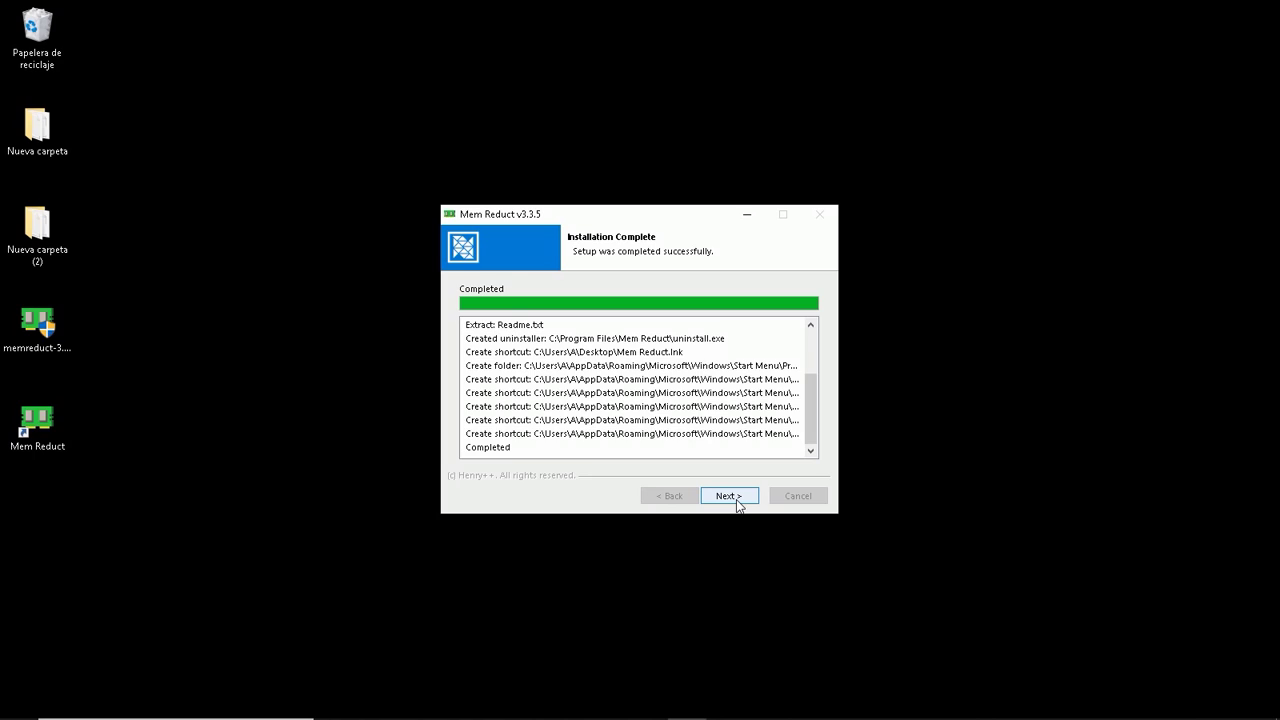
left_click(739, 505)
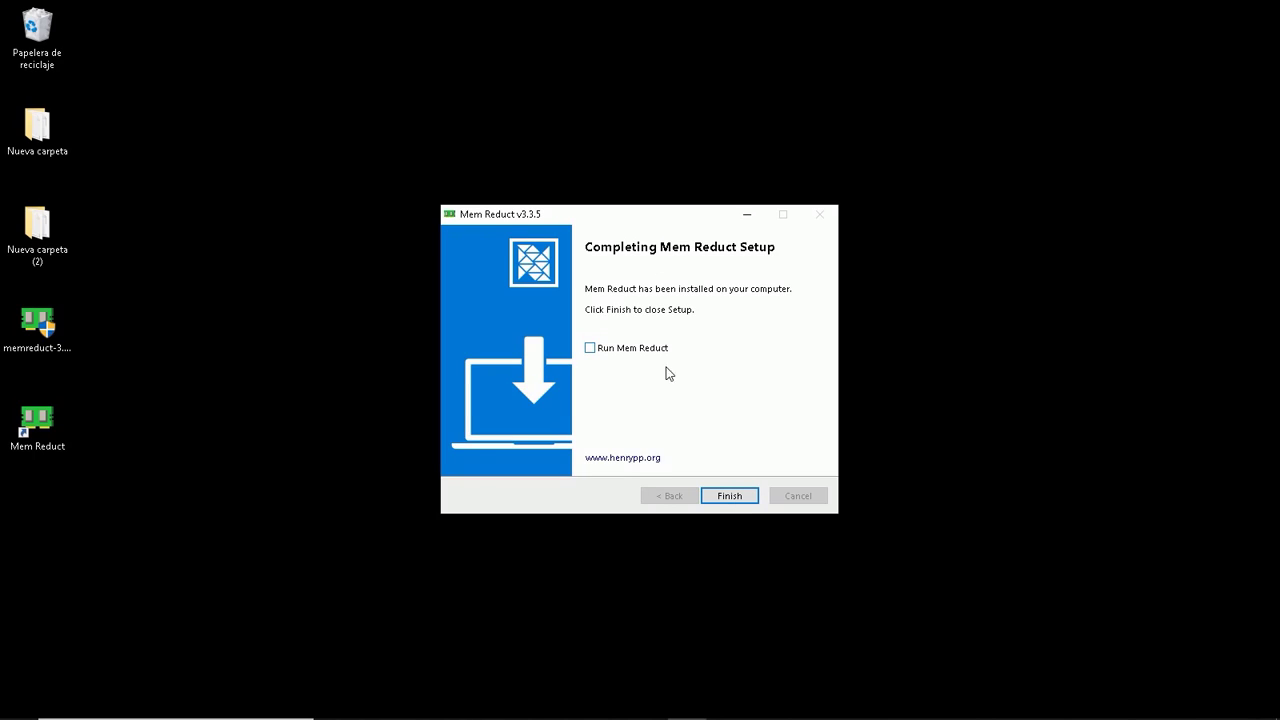
left_click(748, 496)
left_click_drag(590, 369, 622, 394)
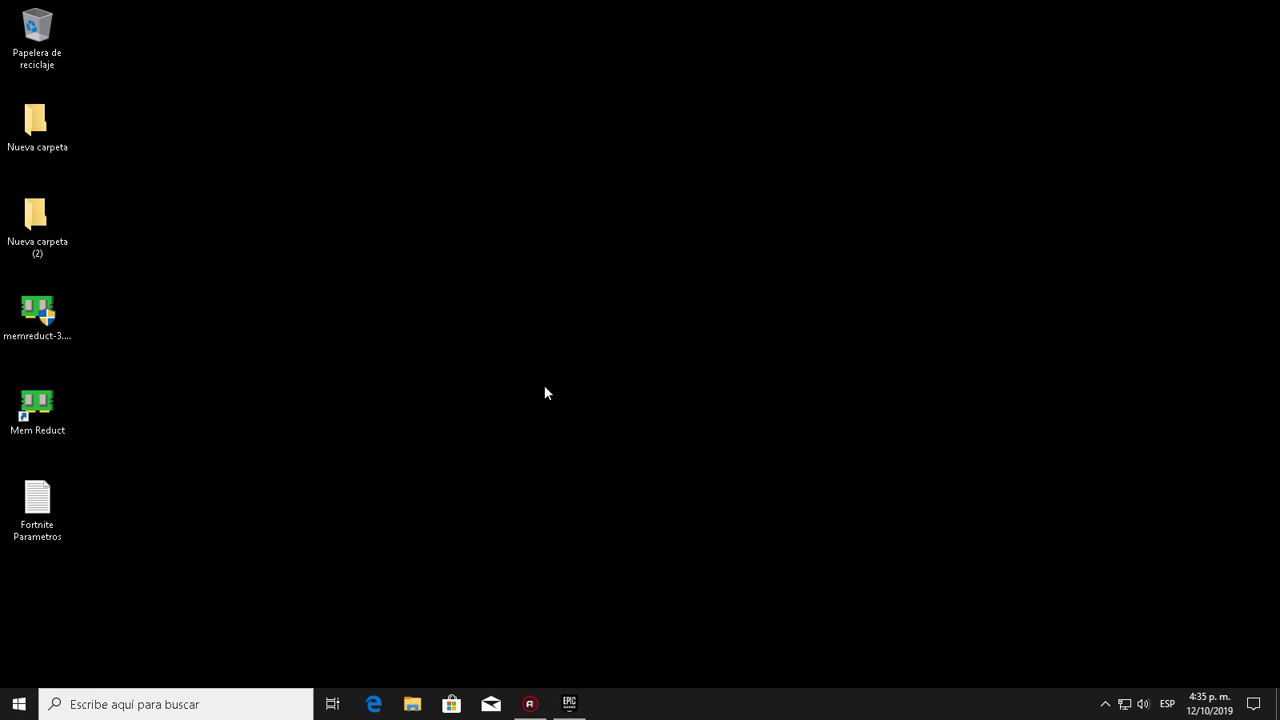
Step: Switch to the Epic Games launcher and enable Argumentos adicionales de la línea de comandos for Fortnite in Ajustes
left_click(567, 706)
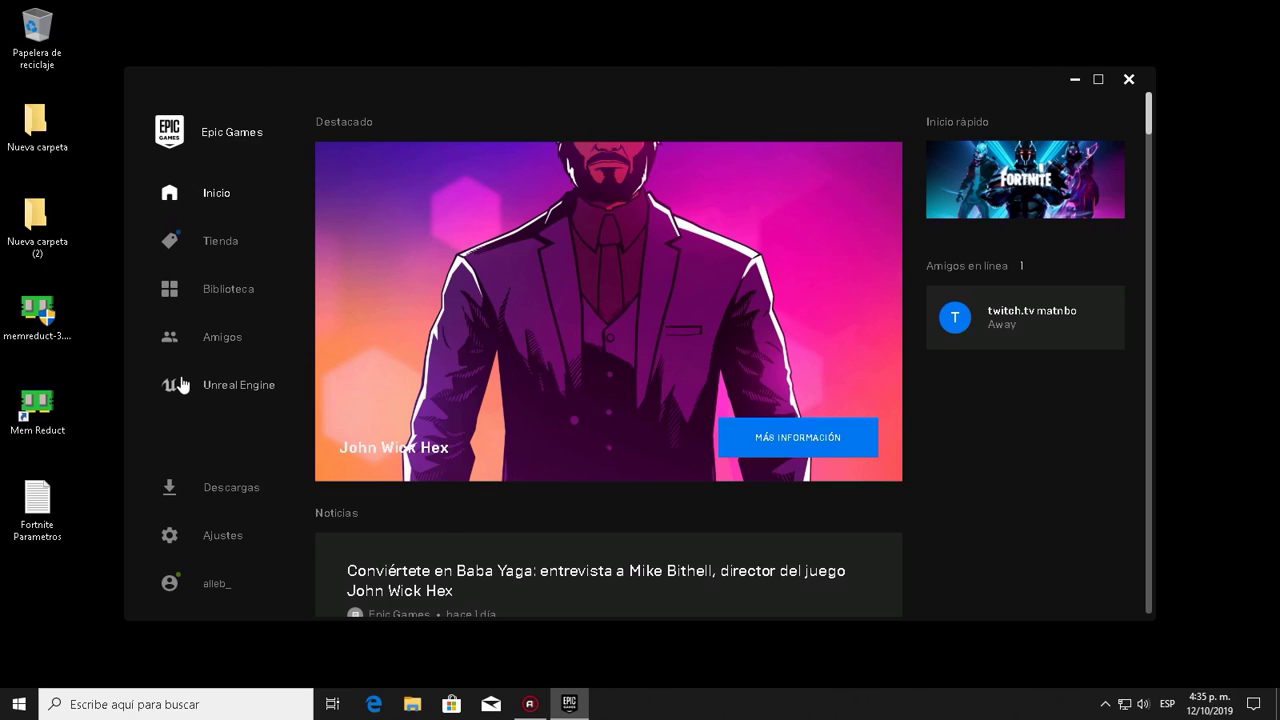
left_click(235, 532)
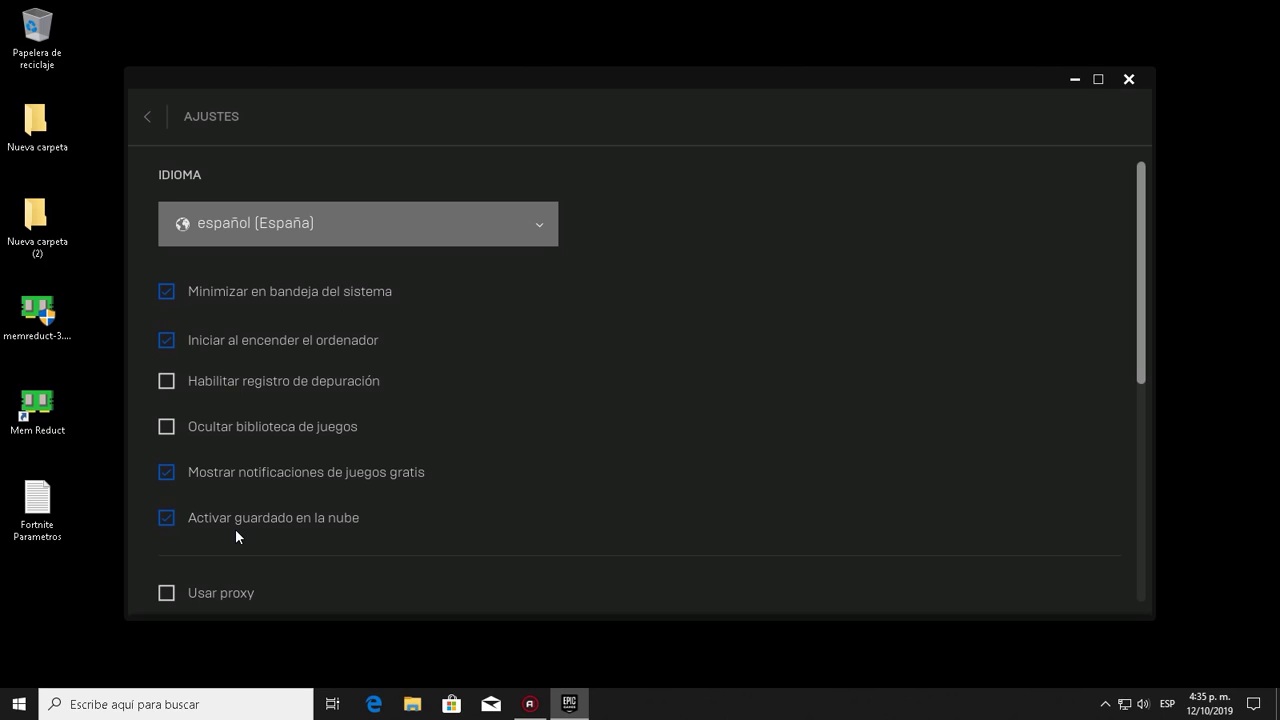
scroll(580, 371, "down", 5)
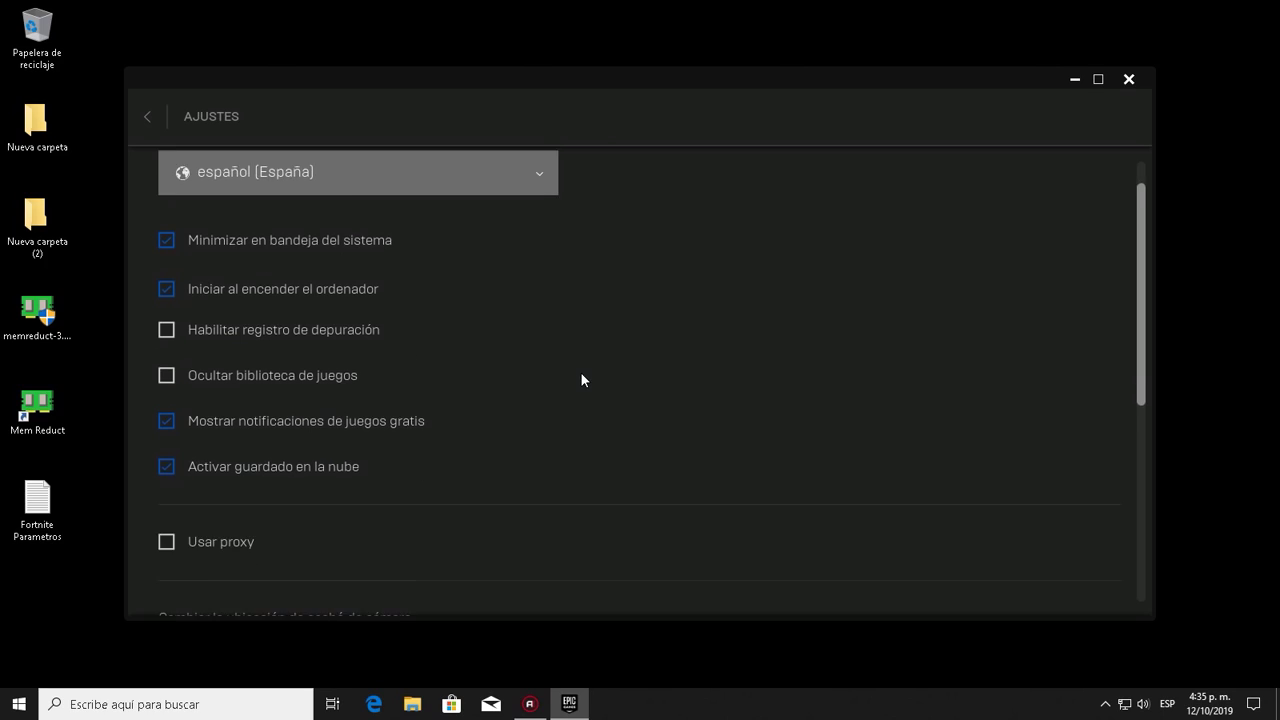
scroll(370, 440, "down", 2)
left_click(189, 466)
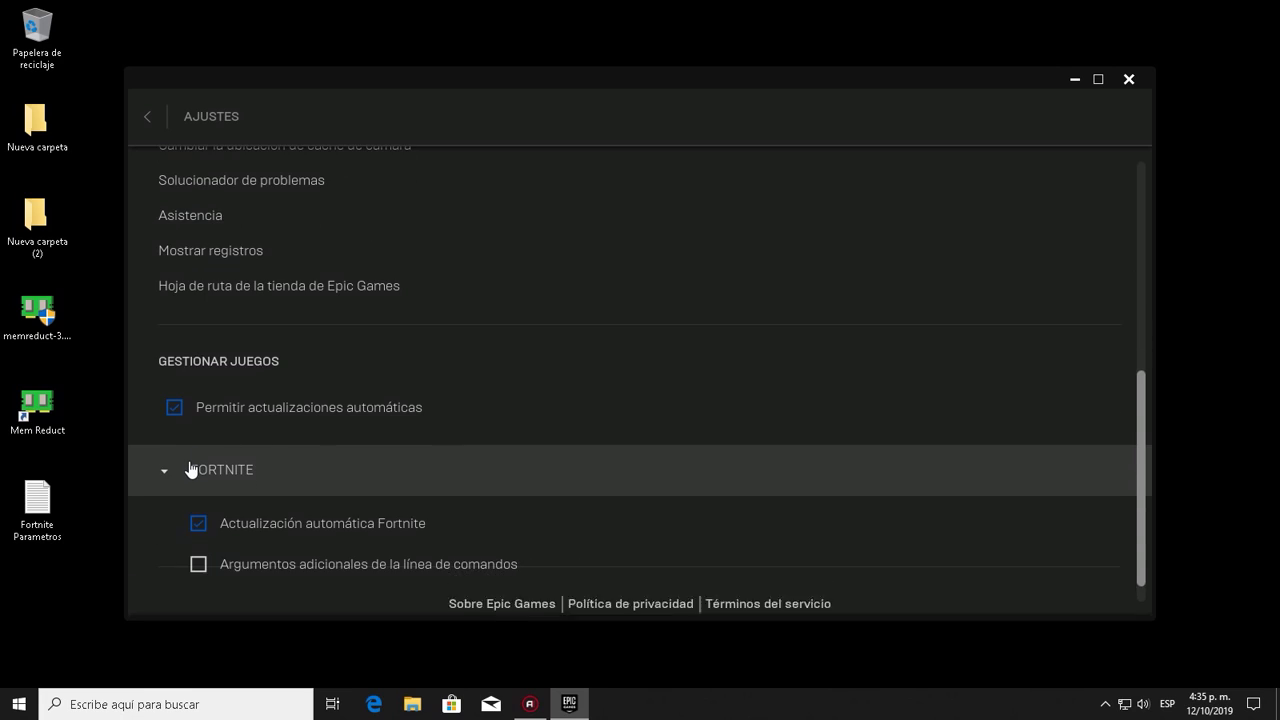
scroll(191, 466, "down", 1)
left_click(198, 499)
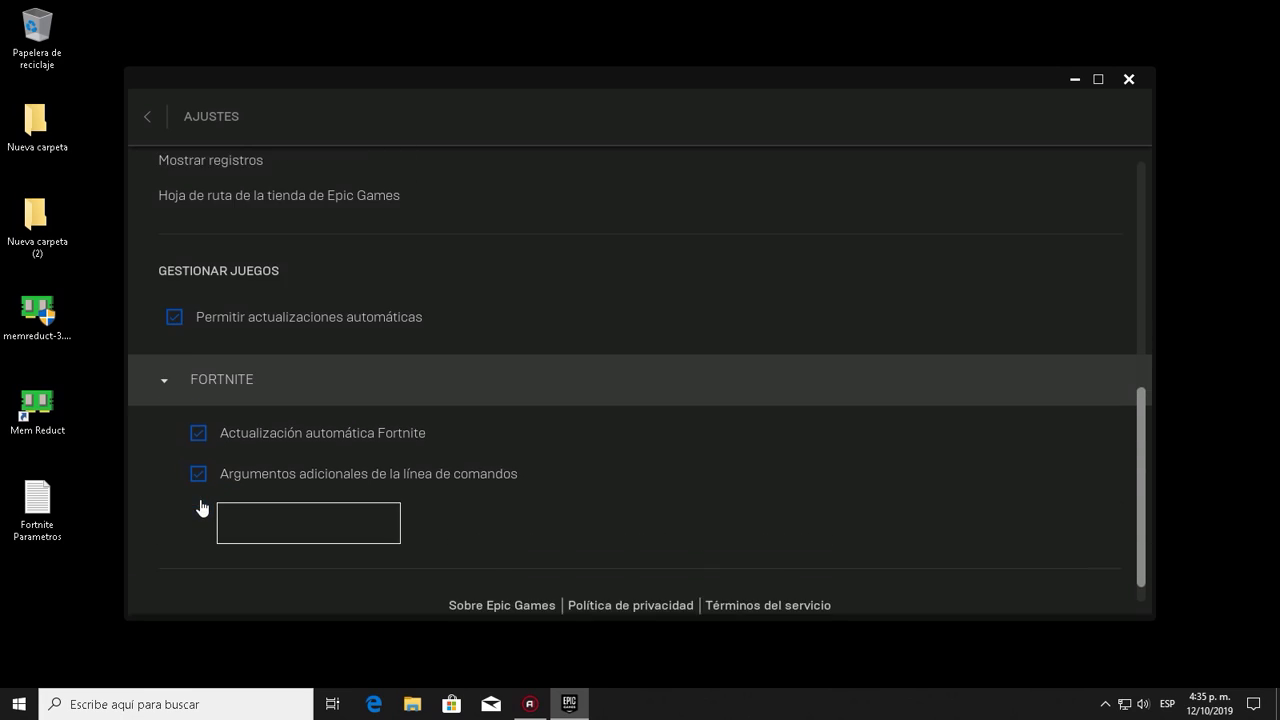
Step: Copy -USEALLAVAILABLECORES -NOSPLASH -PREFERREDPROCESSOR 4 -NOTEXTURESTREAMING from the Fortnite Parametros file into Fortnite's additional command-line arguments
double_click(37, 505)
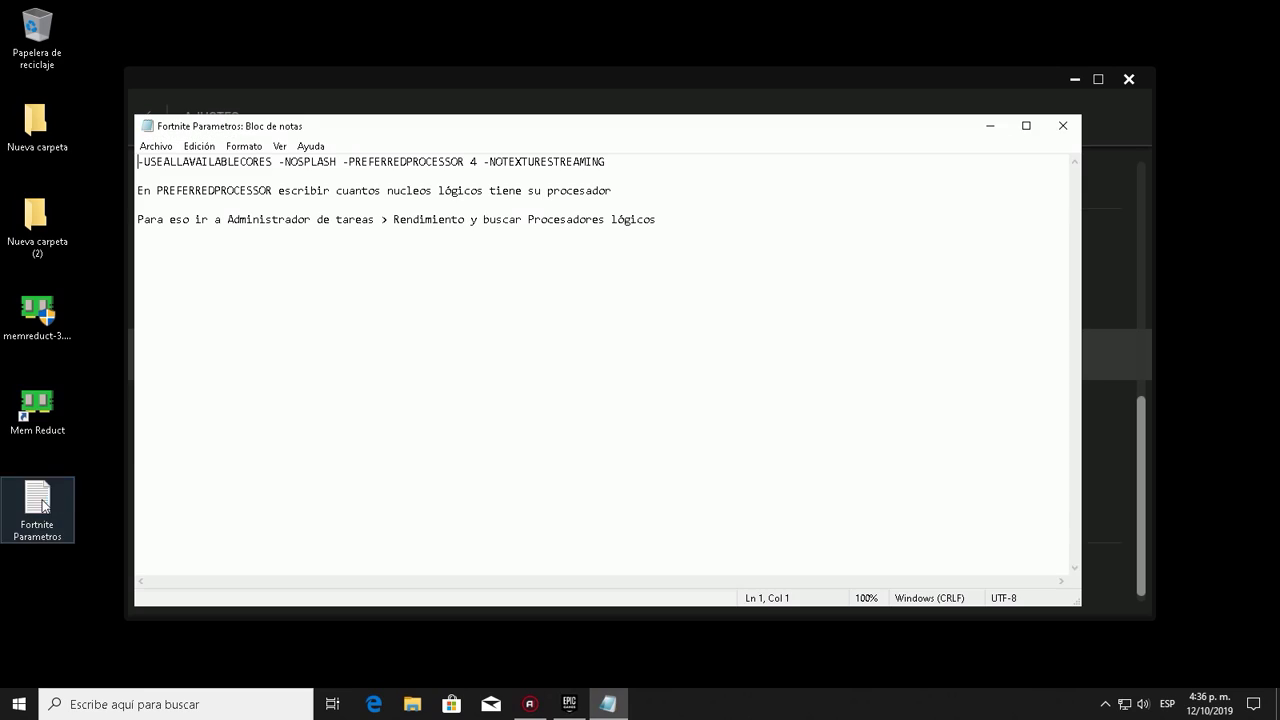
left_click_drag(608, 162, 137, 160)
key("alt+Tab")
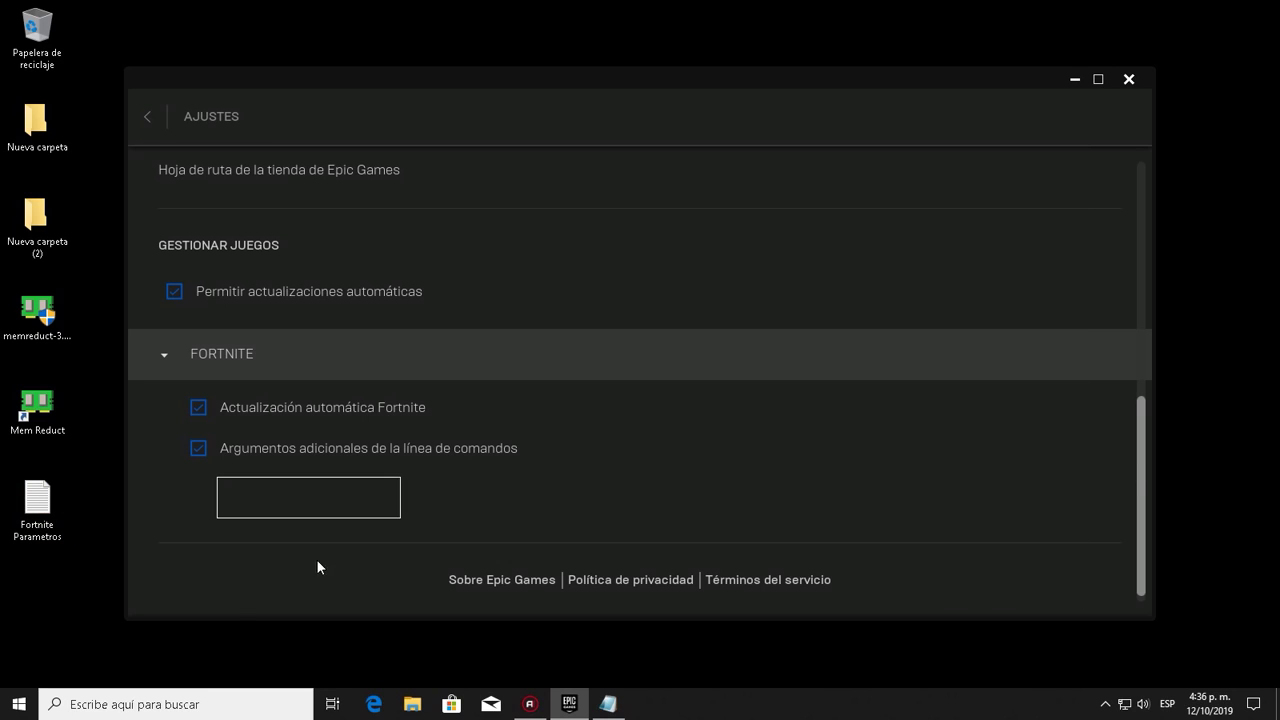
key("ctrl+v")
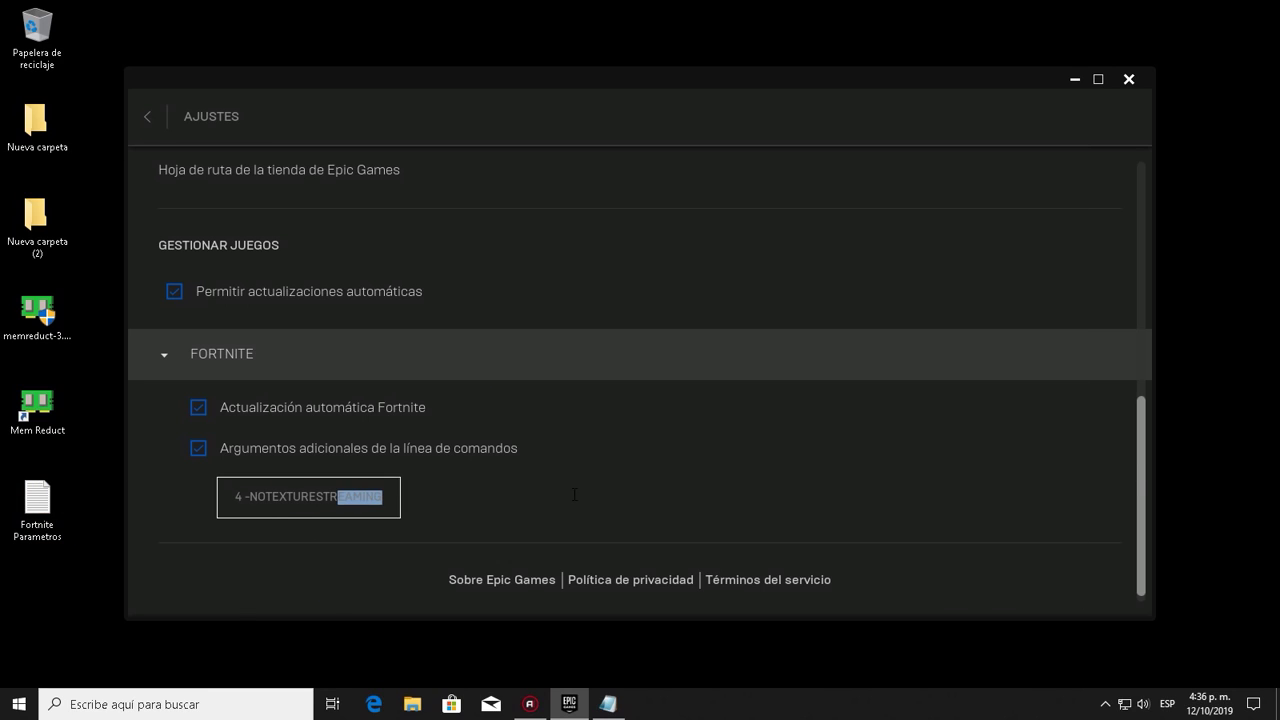
Step: Highlight the -PREFERREDPROCESSOR 4 parameter in the Fortnite Parametros file and open Task Manager's Rendimiento view to check the logical processors
key("alt+Tab")
left_click_drag(484, 161, 344, 161)
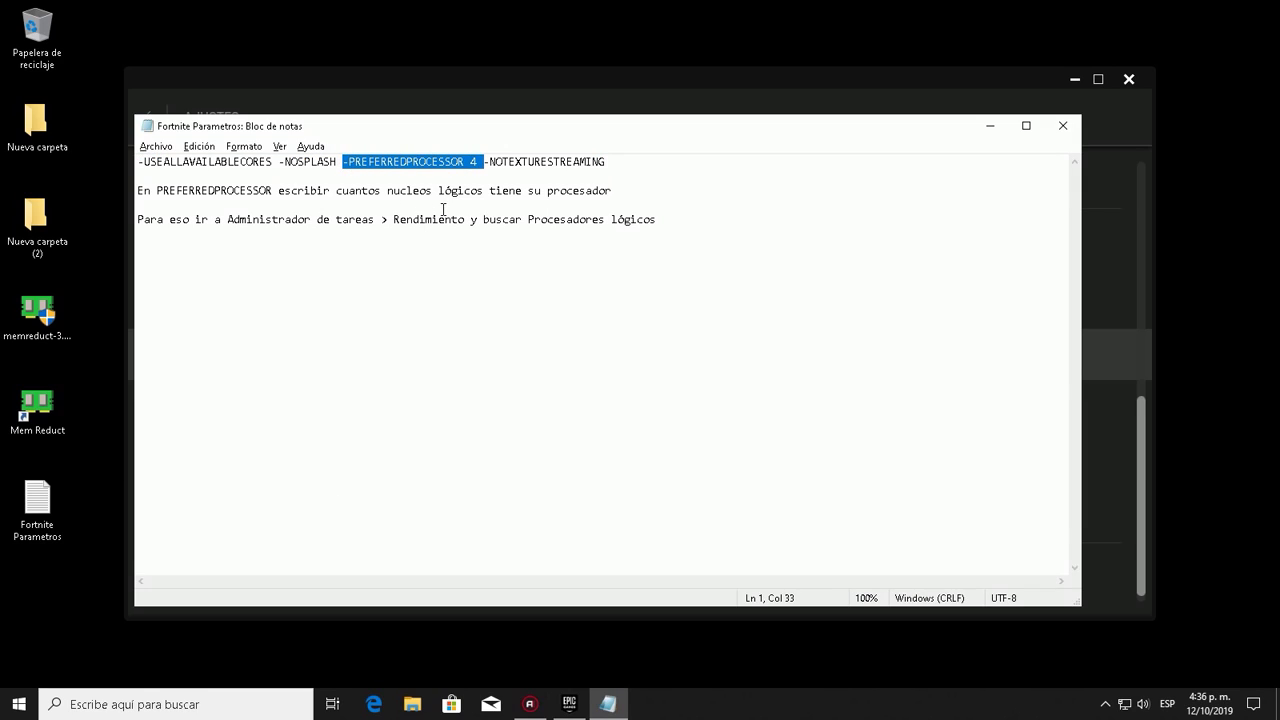
right_click(703, 705)
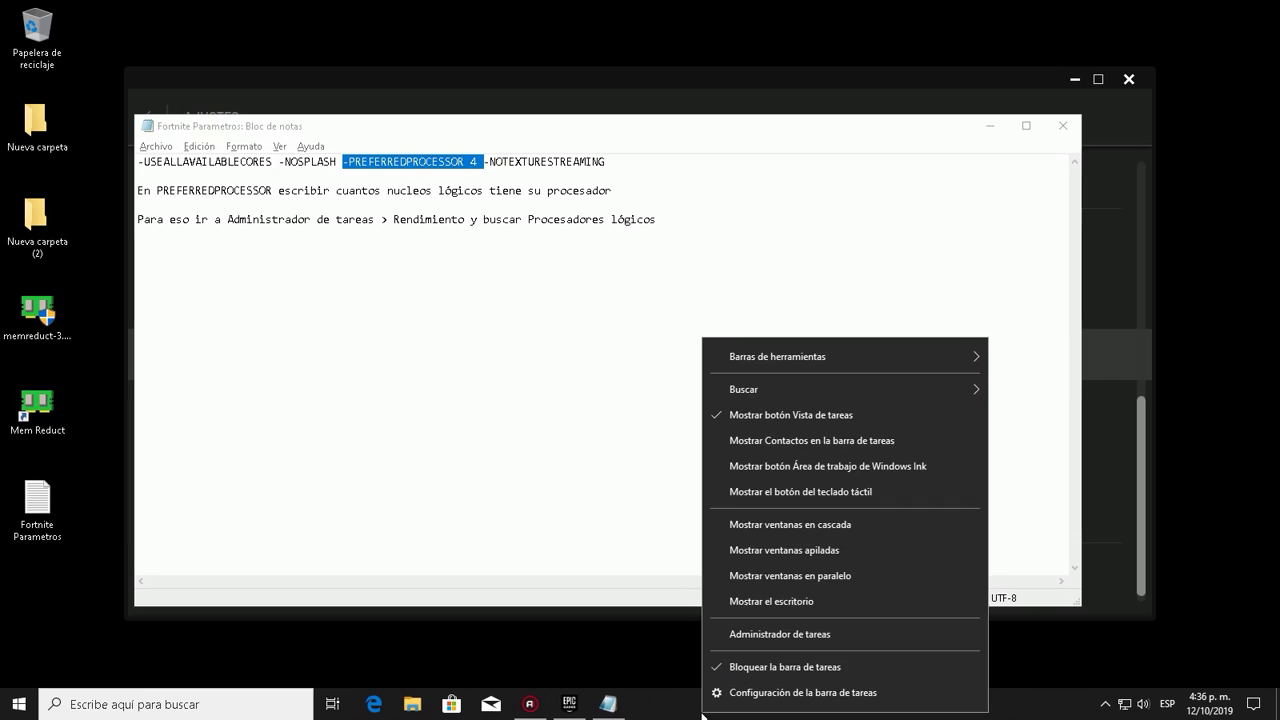
left_click(738, 636)
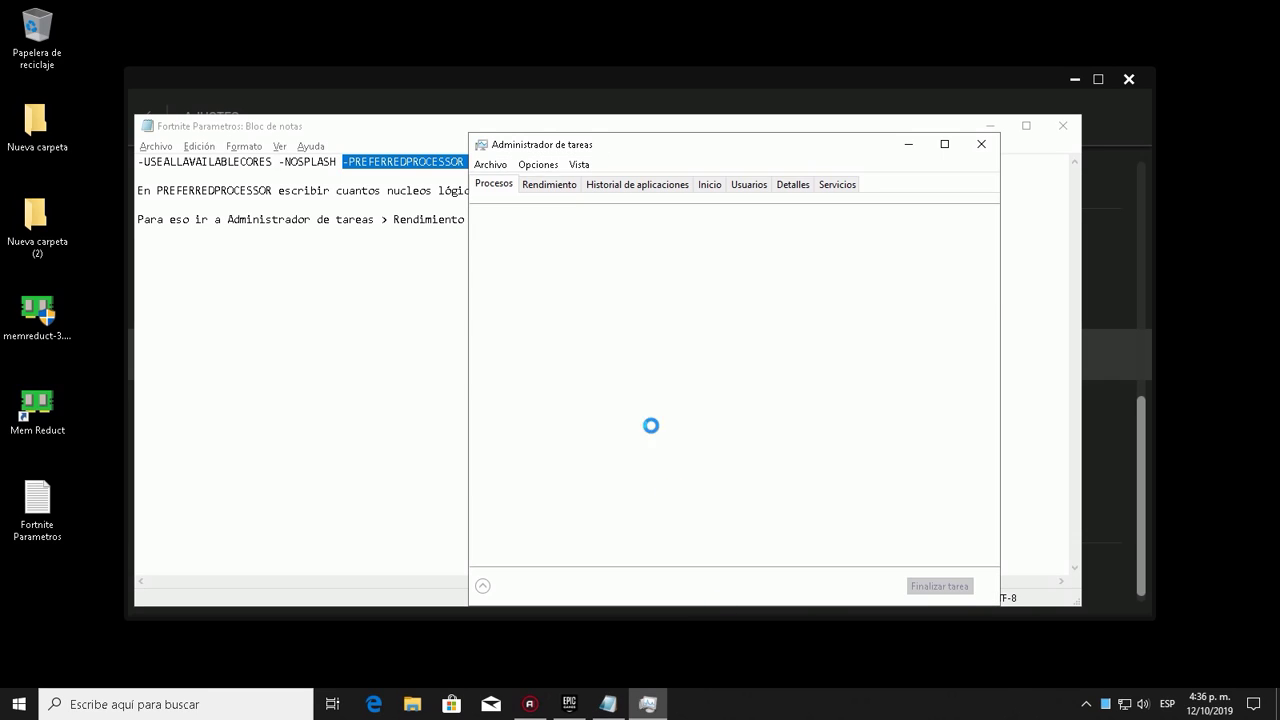
left_click(548, 186)
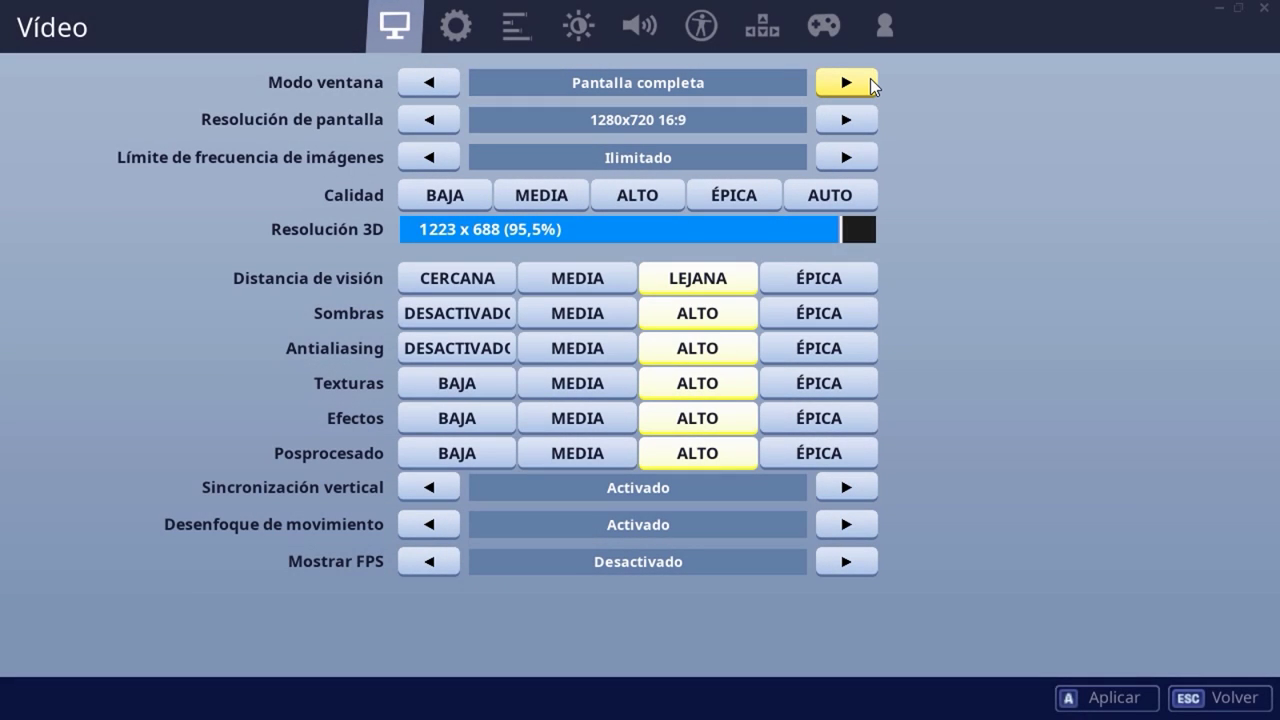
Step: In Fortnite's video settings, cycle Modo ventana through its options back to Pantalla completa and check that the frame rate limit is Ilimitado
left_click(870, 80)
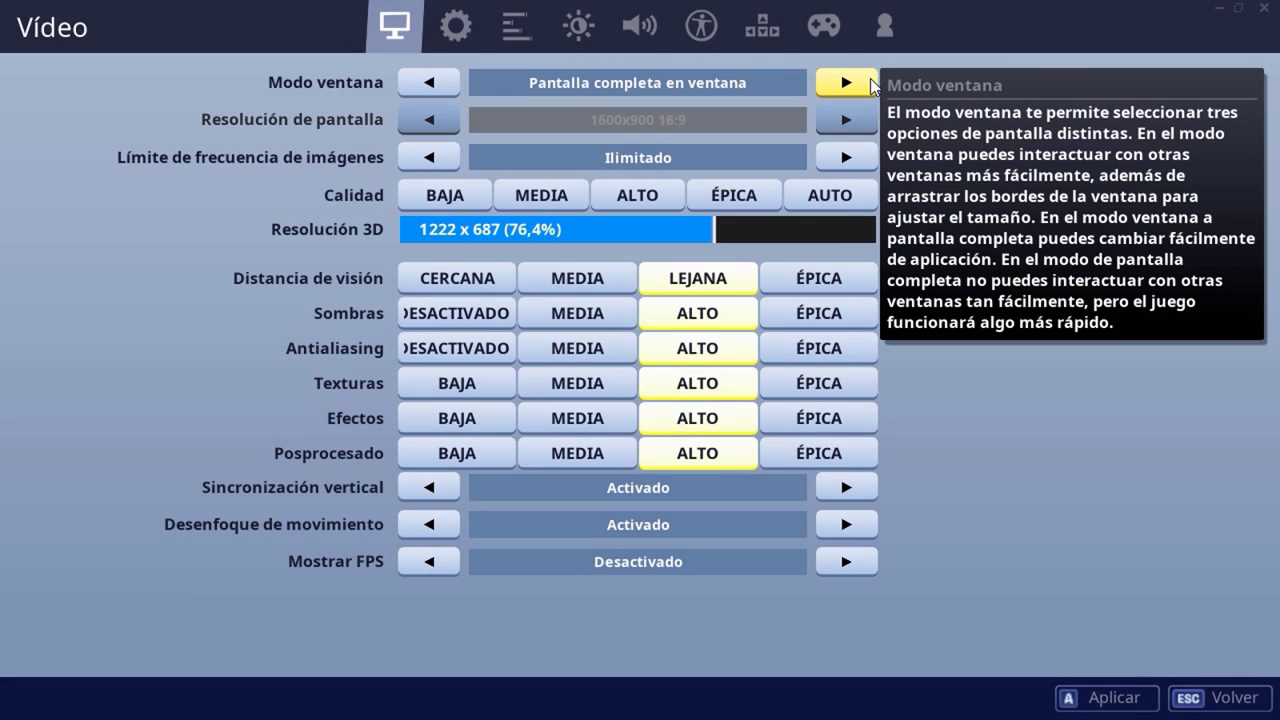
left_click(870, 80)
left_click(870, 80)
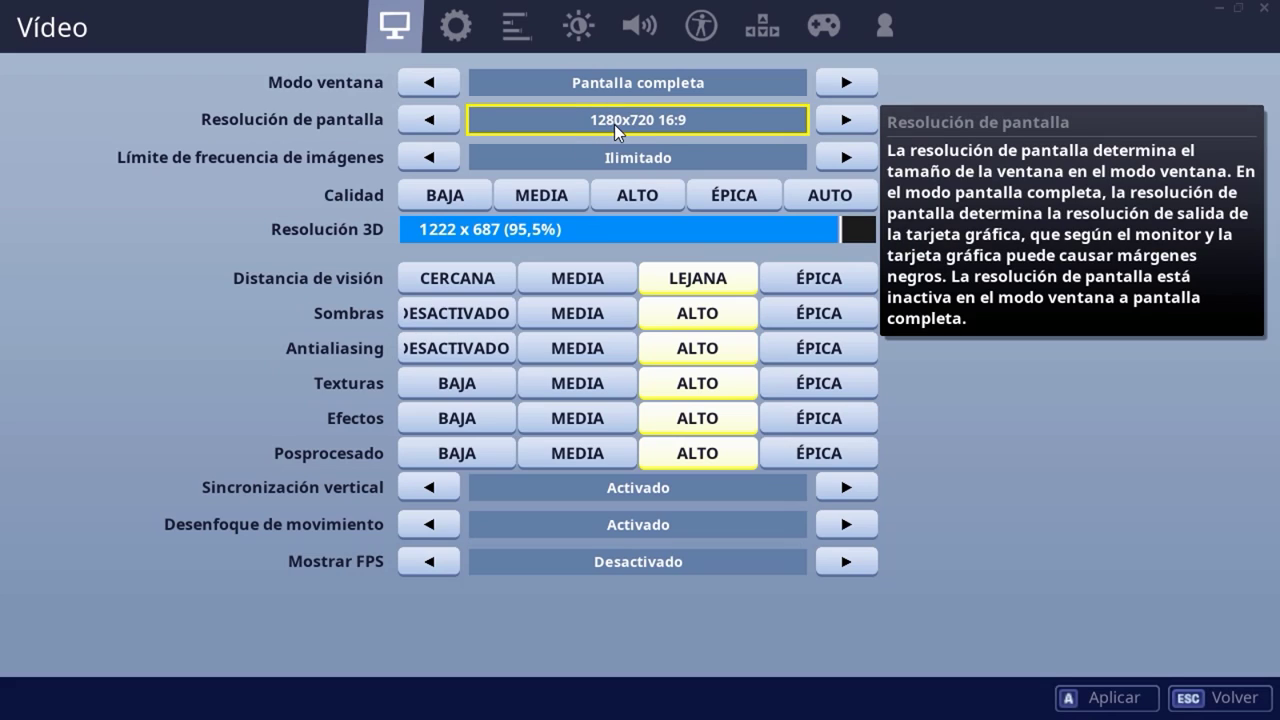
left_click(555, 162)
left_click(849, 157)
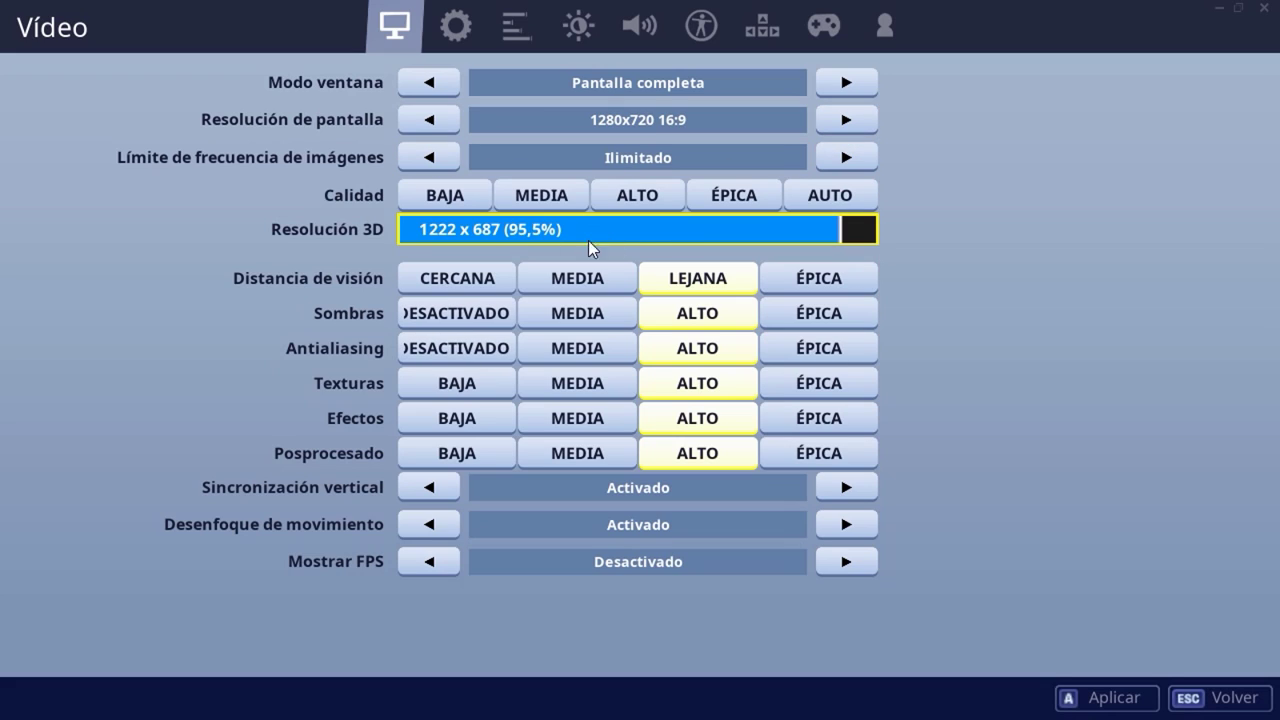
Step: Apply the Baja quality preset in Fortnite's video settings and set Distancia de visión to Épica
left_click_drag(826, 235, 398, 229)
left_click(446, 200)
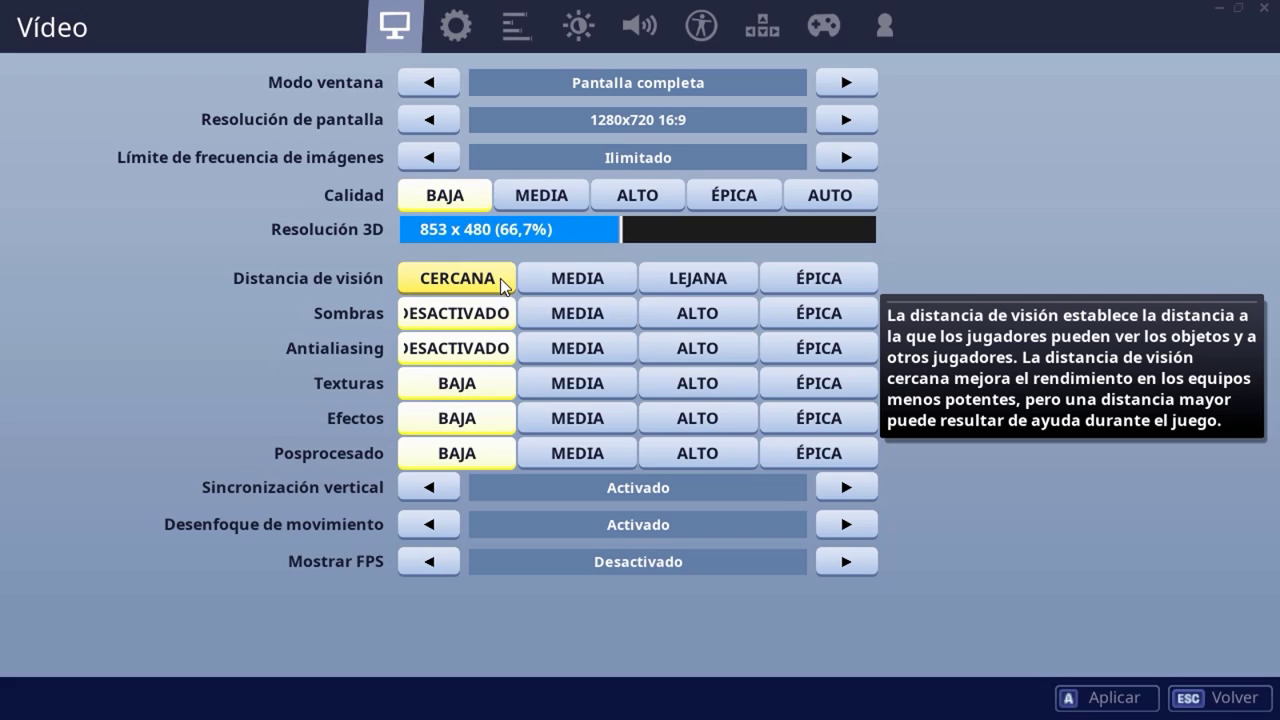
left_click(810, 281)
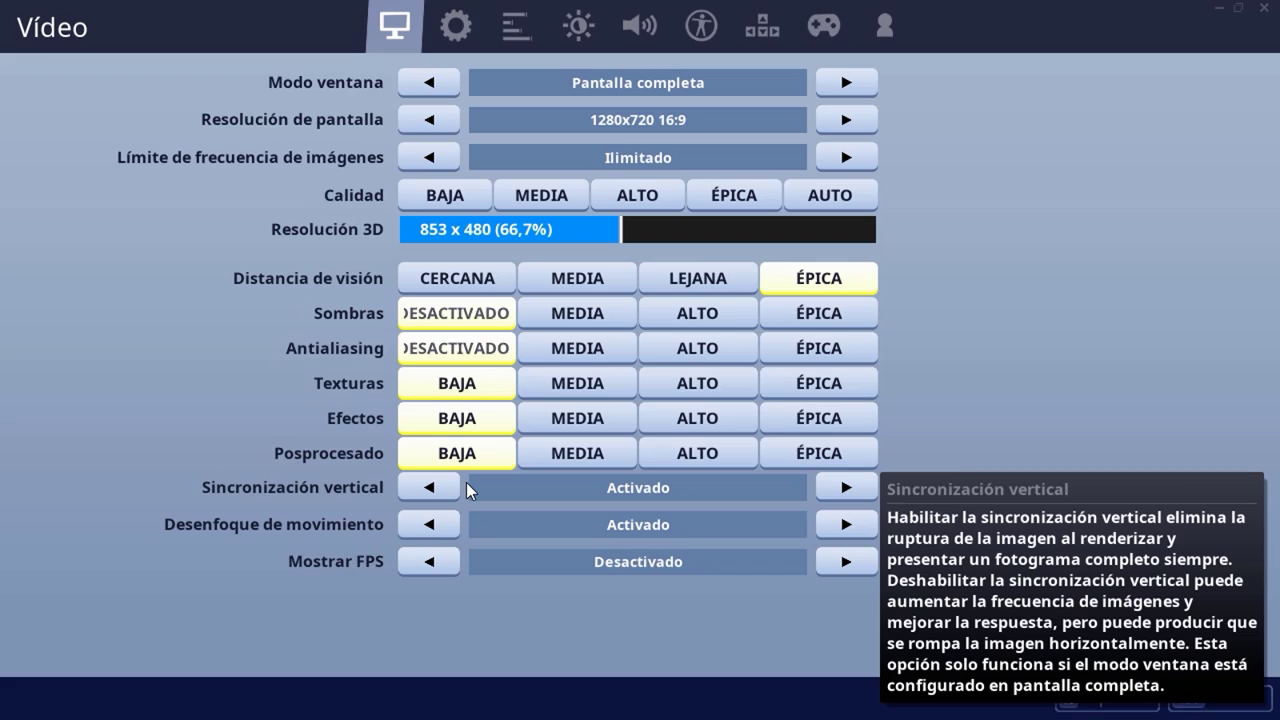
Step: Turn off Sincronización vertical and Desenfoque de movimiento, and turn on Mostrar FPS
left_click(836, 486)
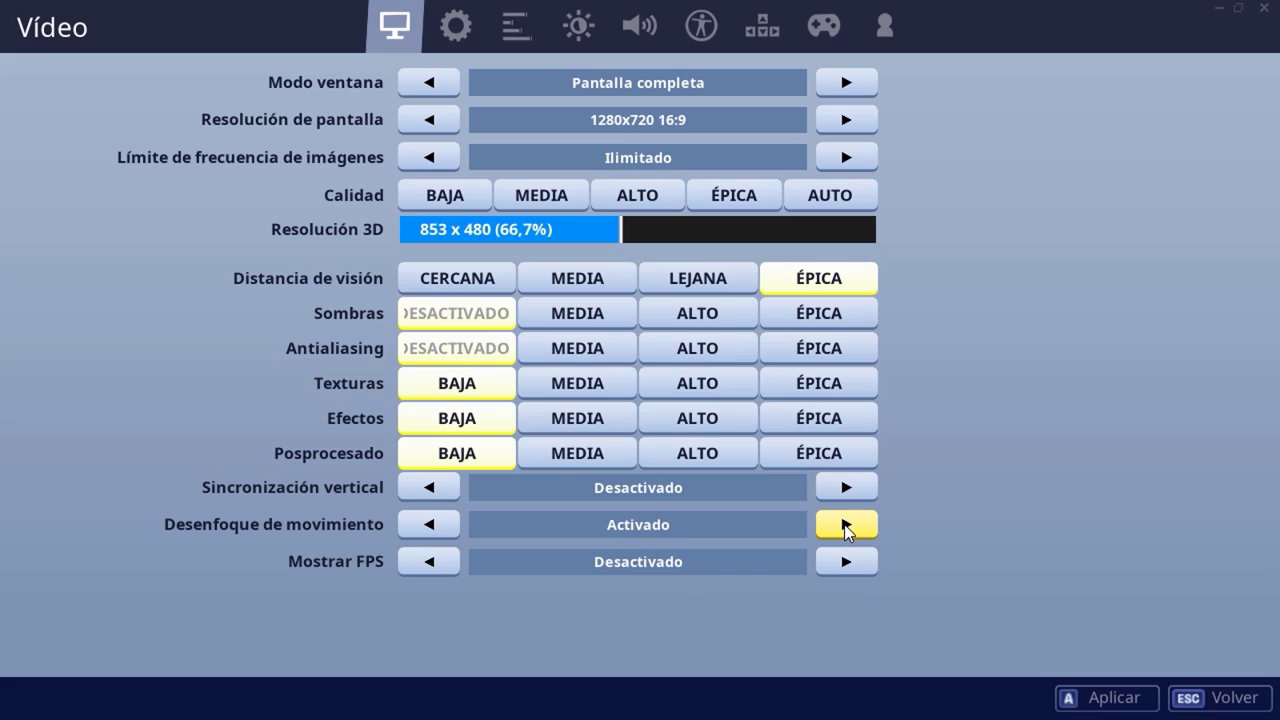
left_click(845, 527)
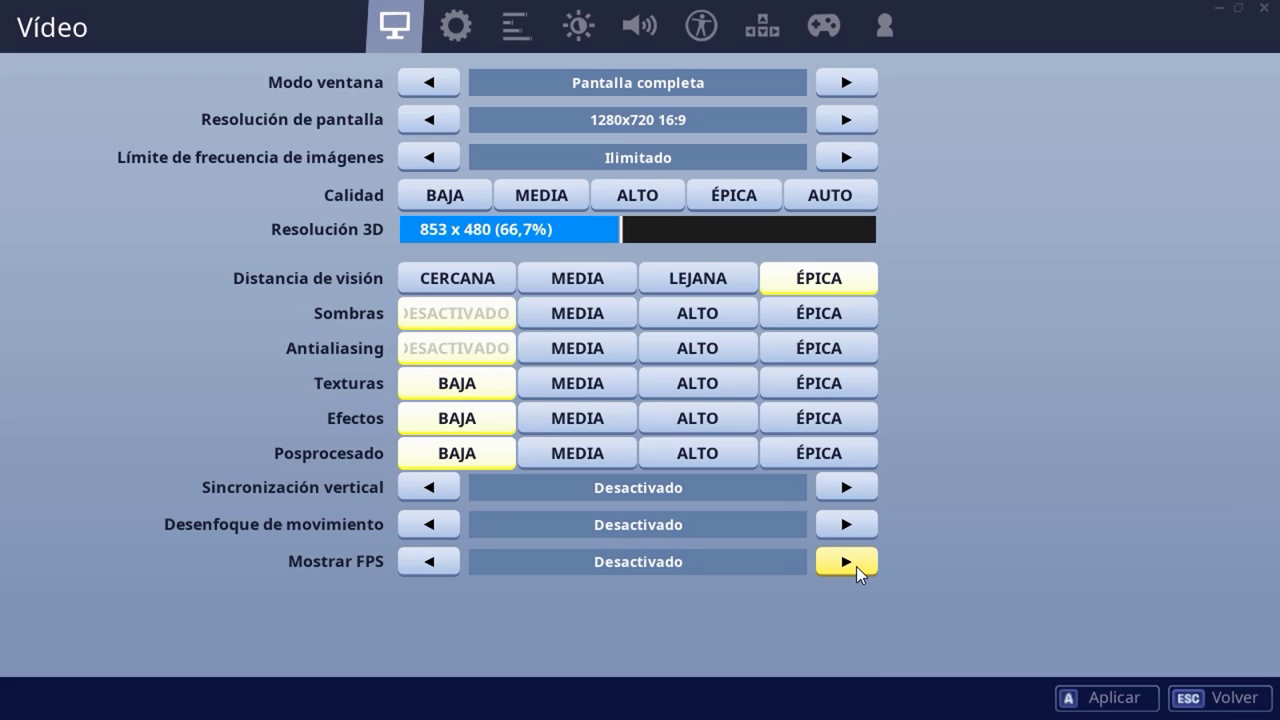
left_click(856, 564)
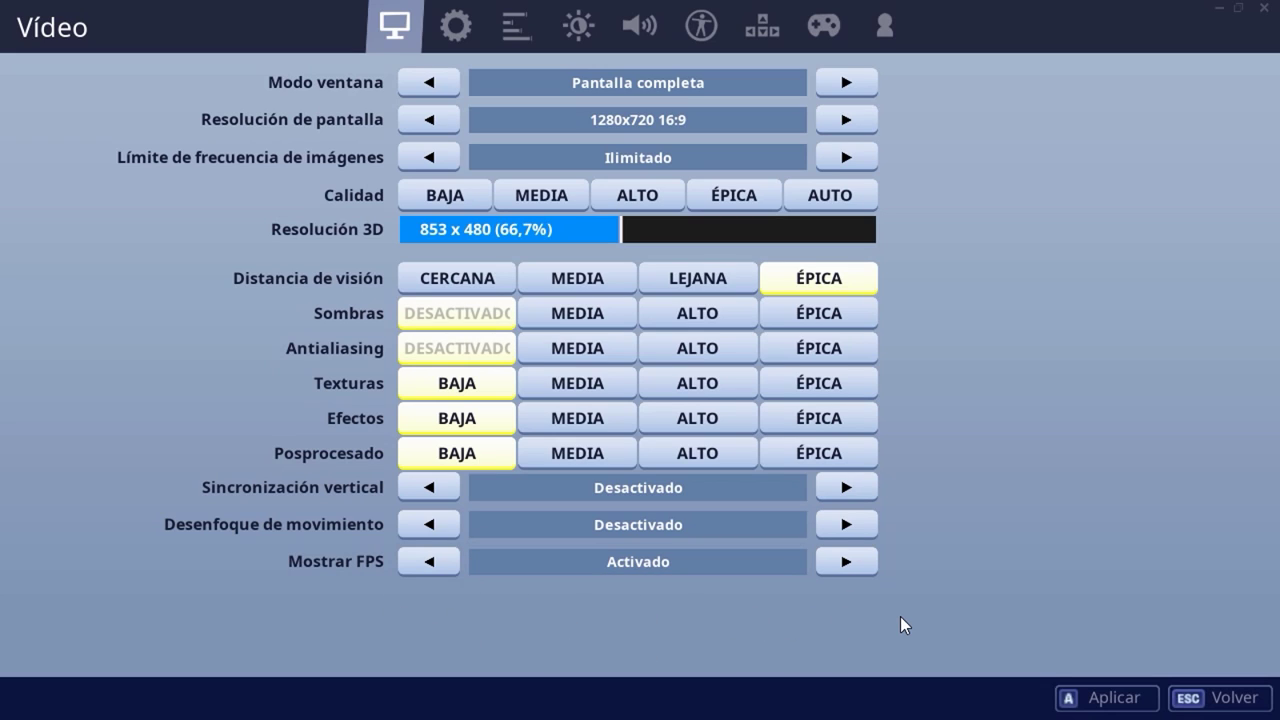
Step: In the Juego settings, turn off Momentos destacados con NVIDIA, all three Repeticiones recording options and Consejos contextuales
key("e")
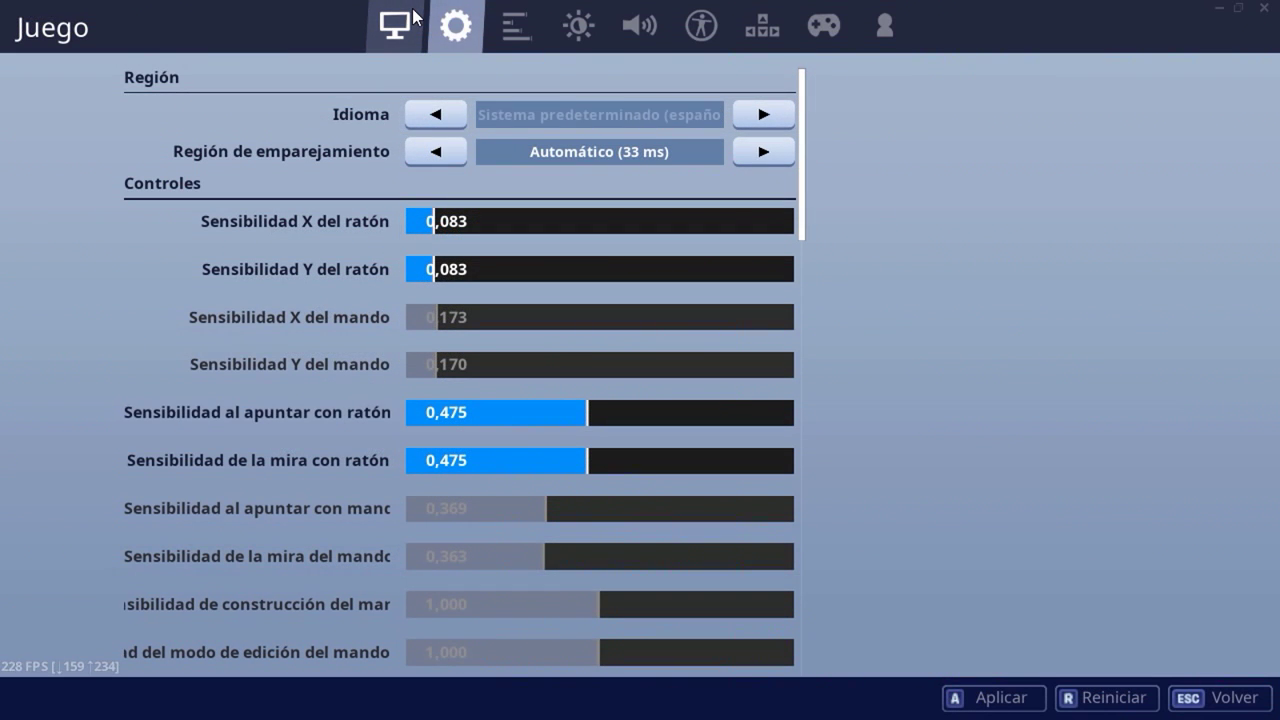
left_click_drag(802, 140, 791, 674)
left_click(763, 443)
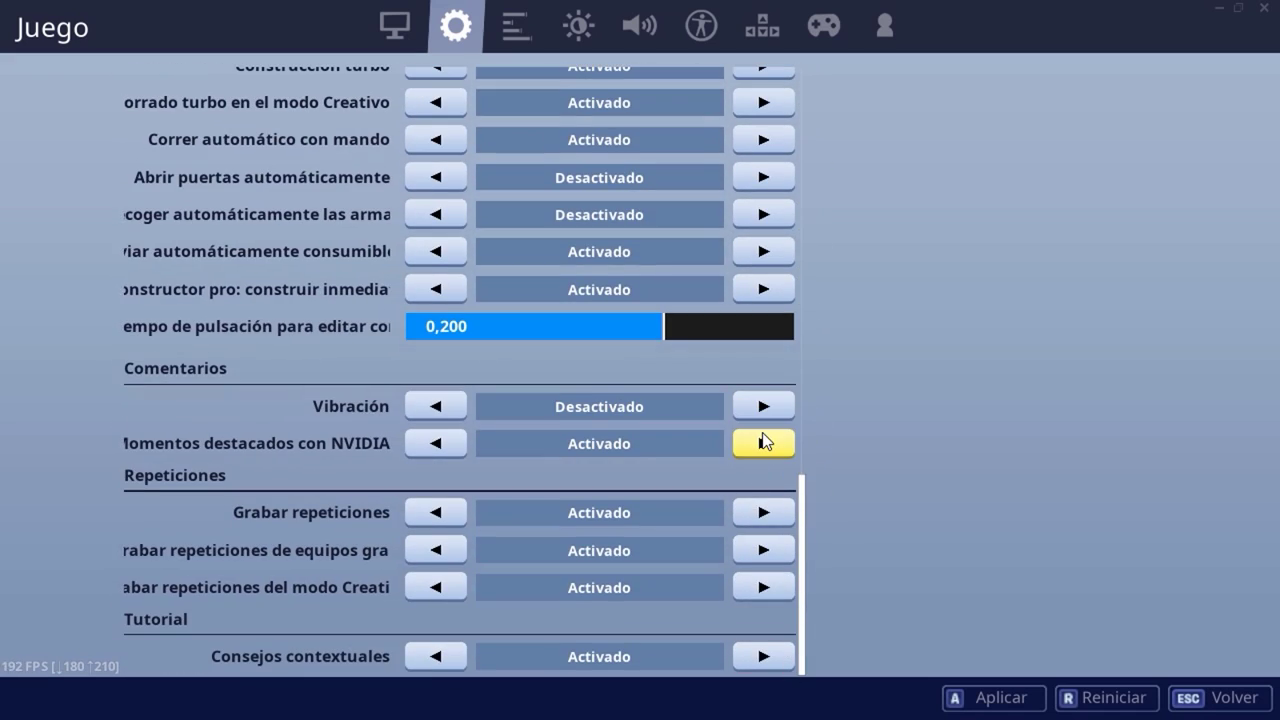
left_click(763, 443)
left_click(765, 514)
left_click(765, 549)
left_click(766, 585)
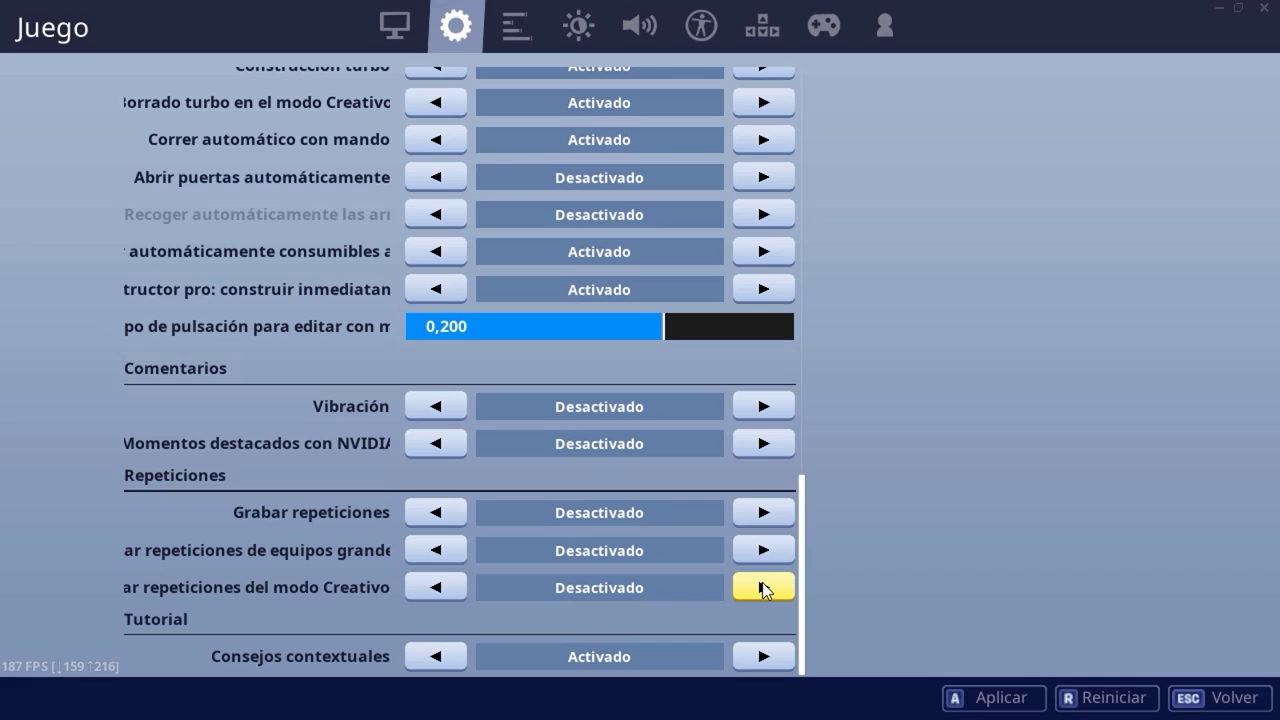
left_click(770, 656)
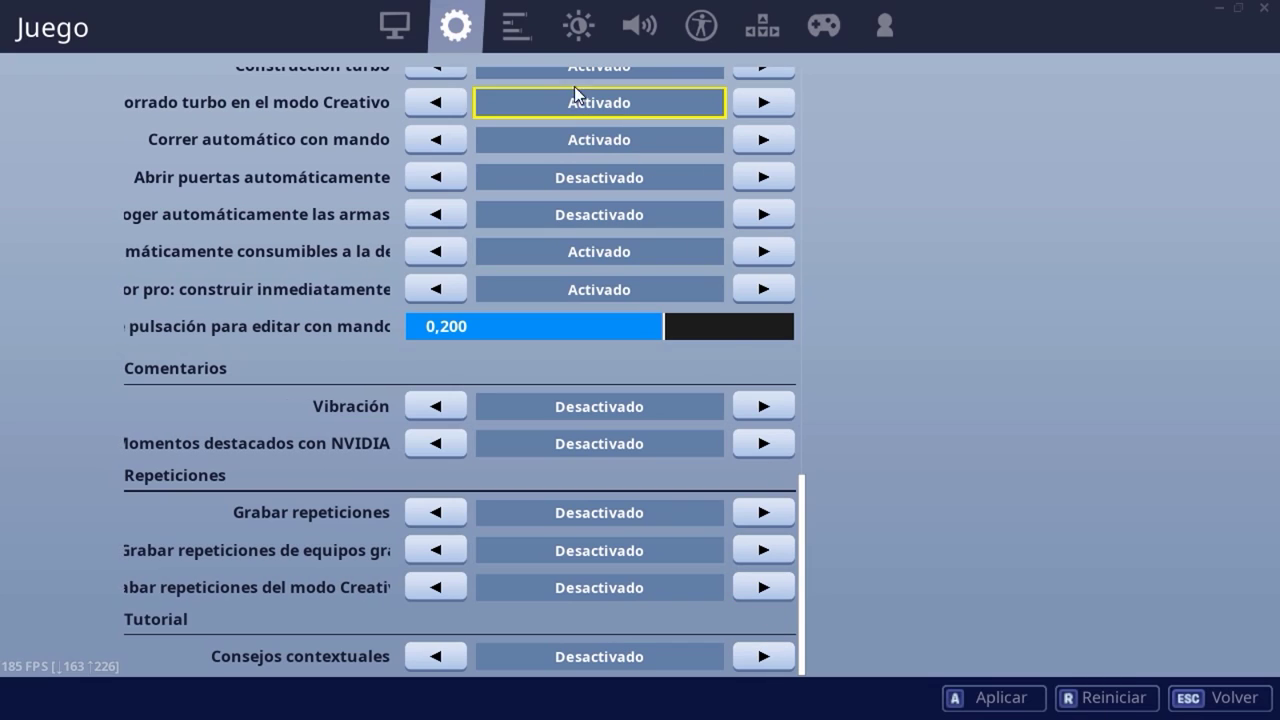
Step: Set the sound Calidad to Bajo in the Sonido settings and close the settings
left_click(622, 26)
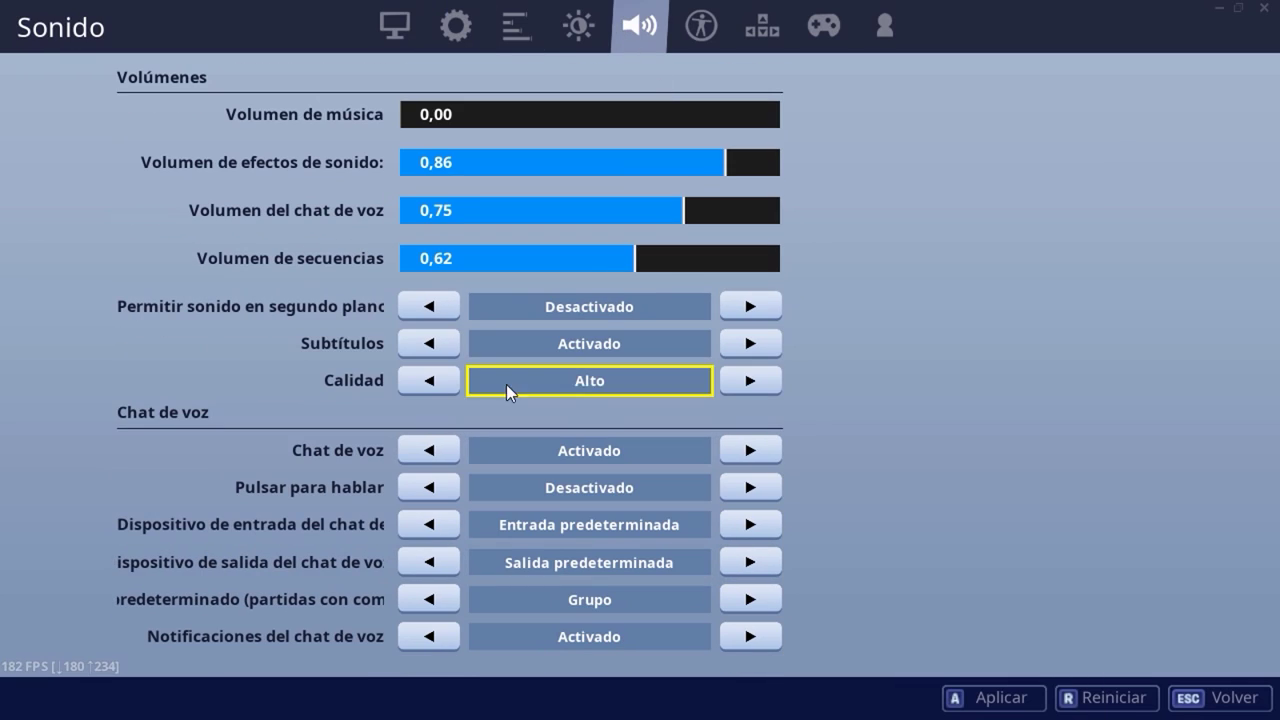
left_click(420, 380)
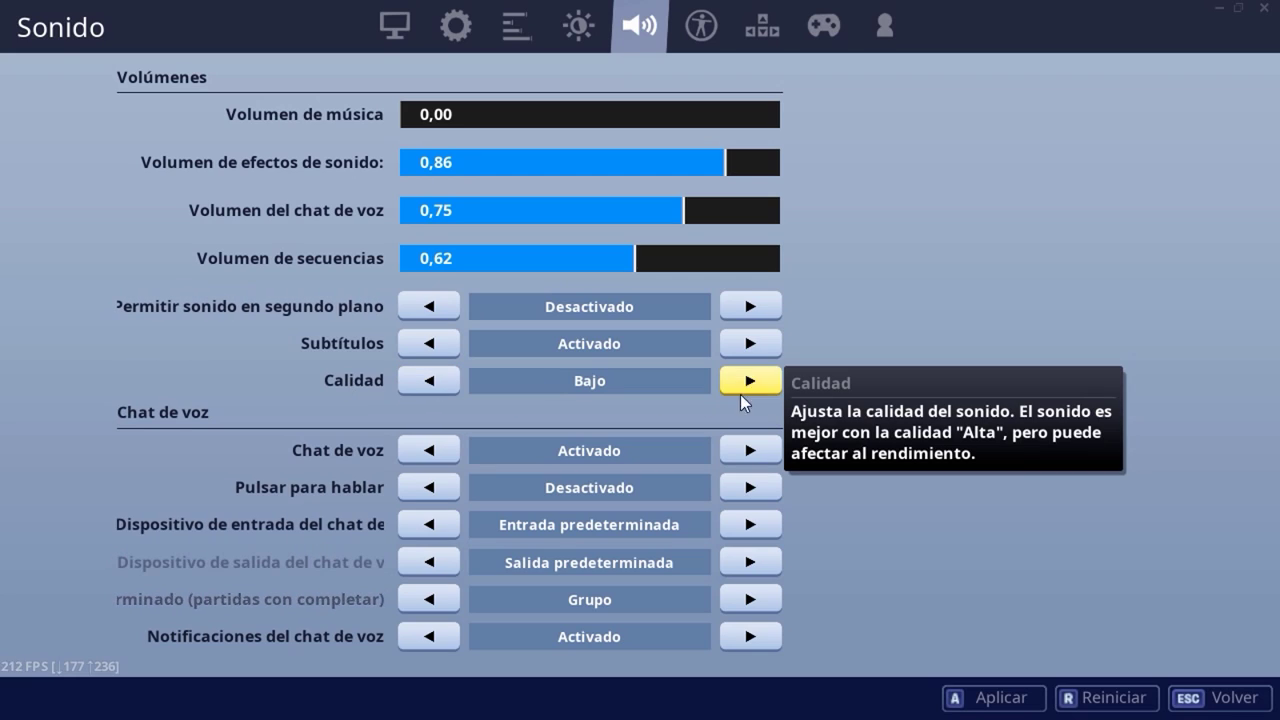
key("Escape")
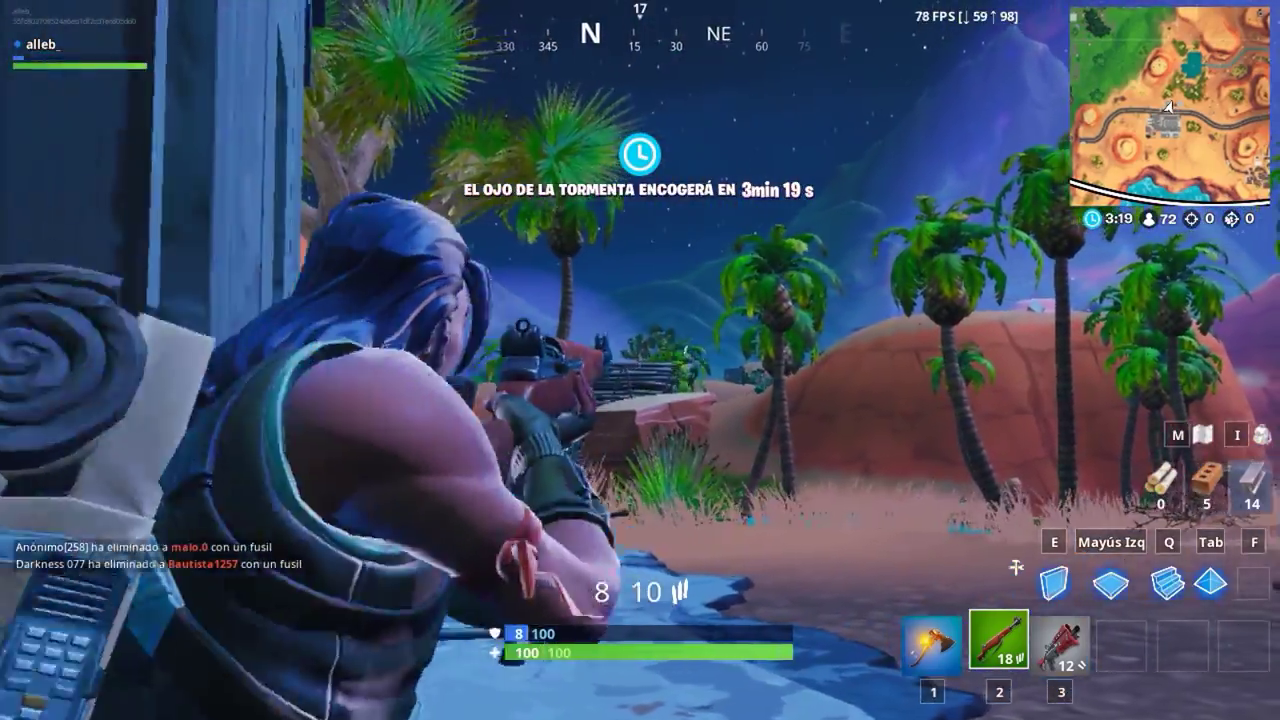
left_click(640, 360)
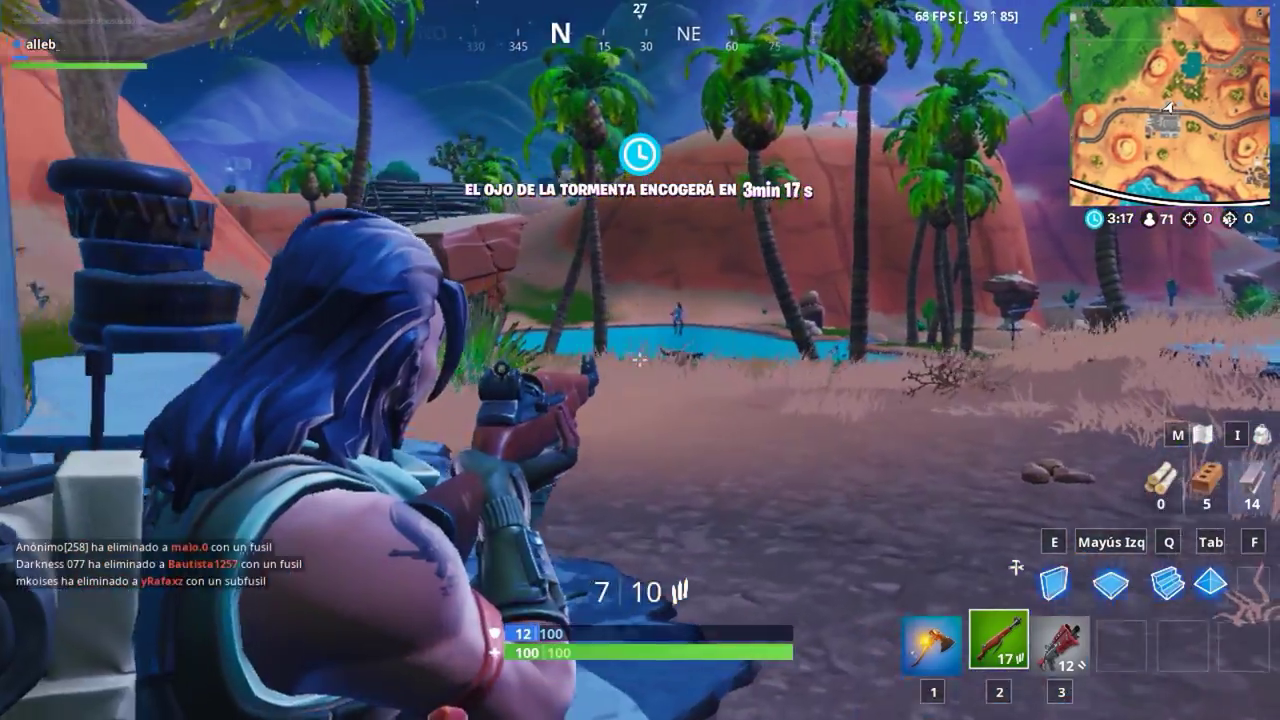
left_click(640, 360)
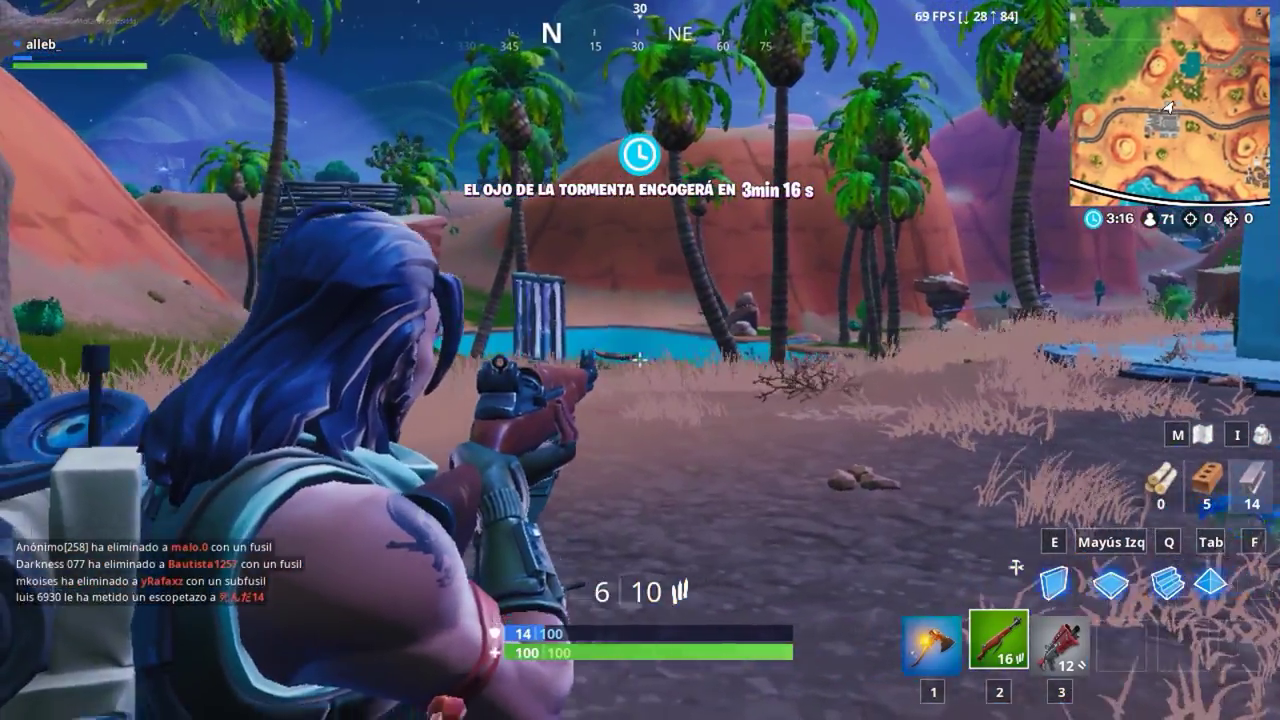
left_click(640, 360)
key("w")
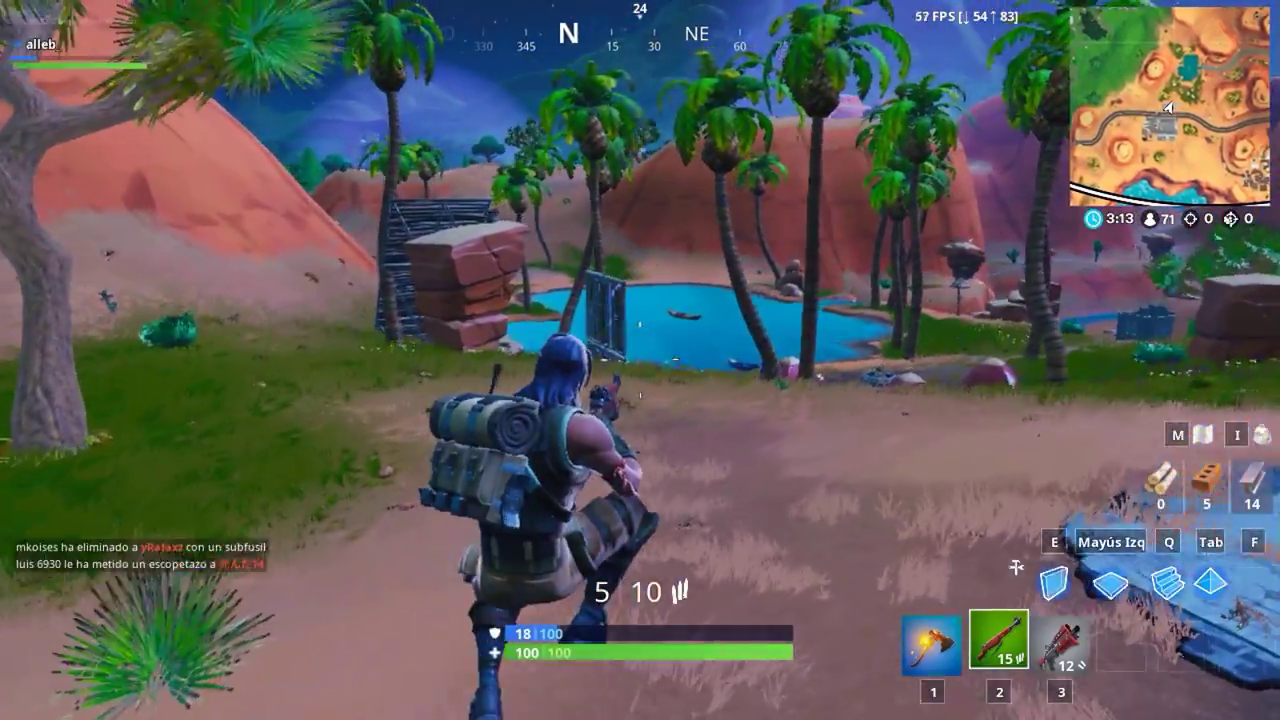
key("w")
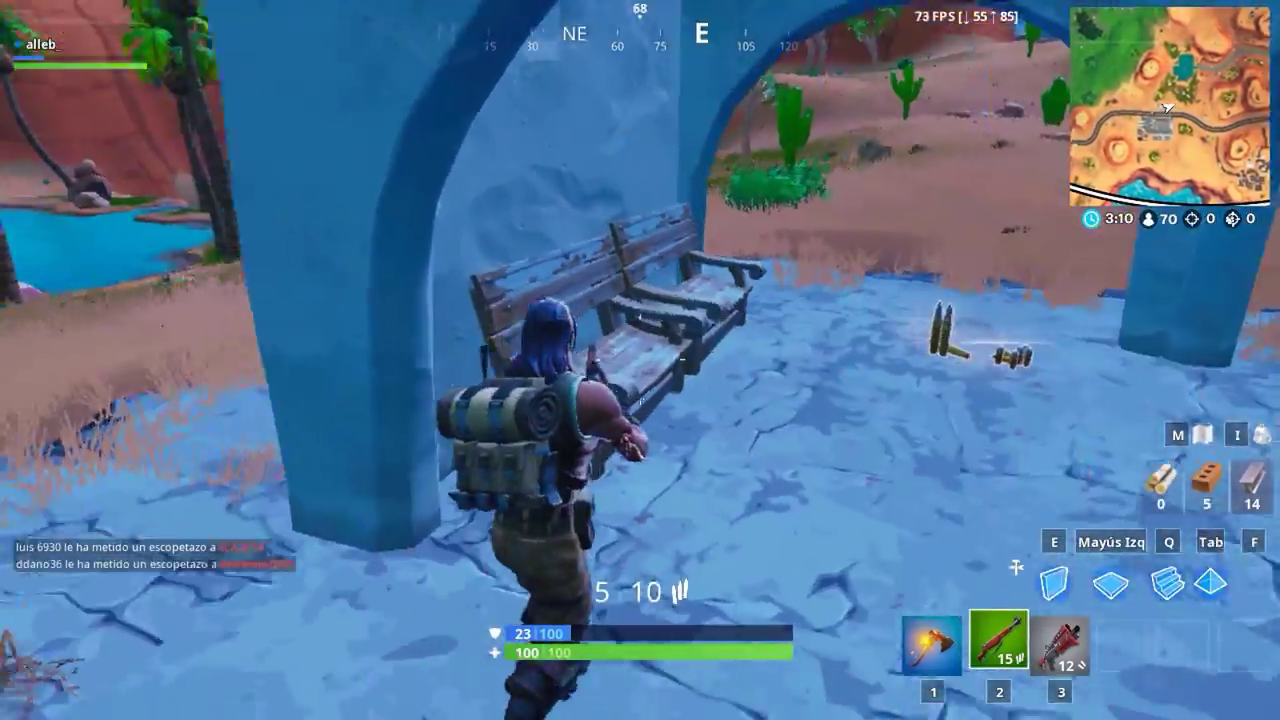
key("1")
left_click(640, 360)
left_click(640, 360)
left_click(640, 360)
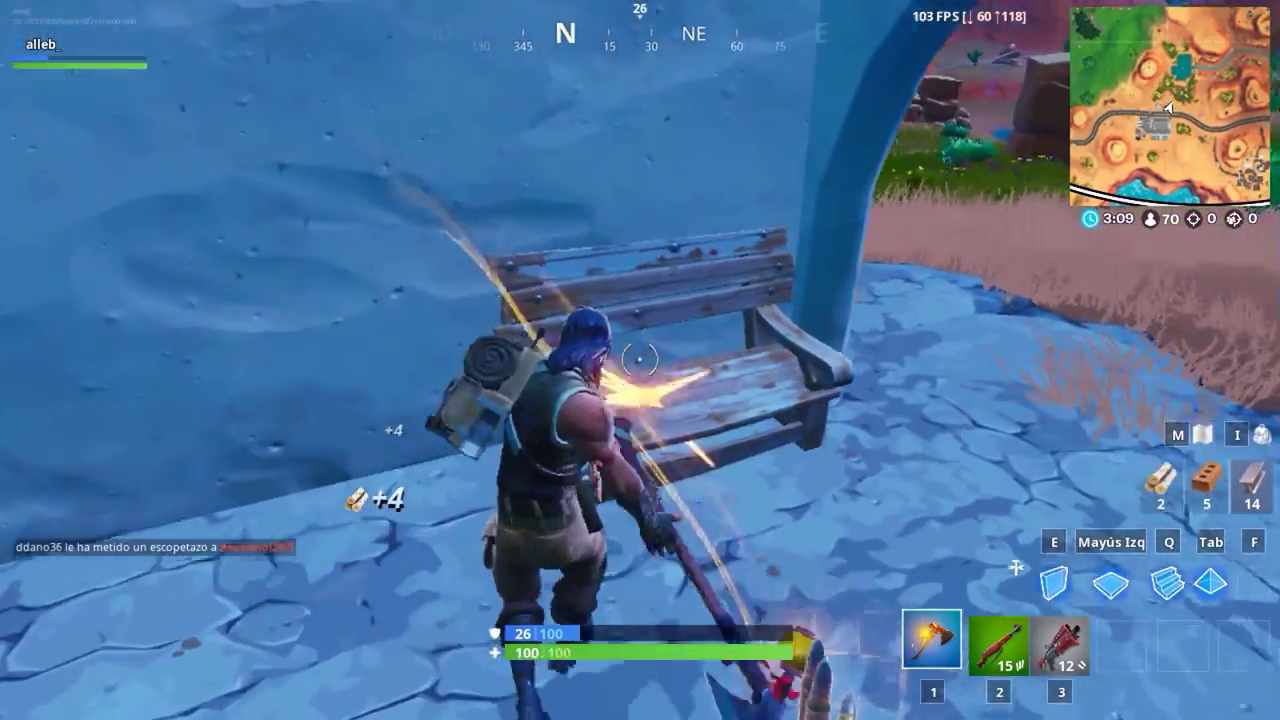
left_click(640, 360)
key("w")
key("2")
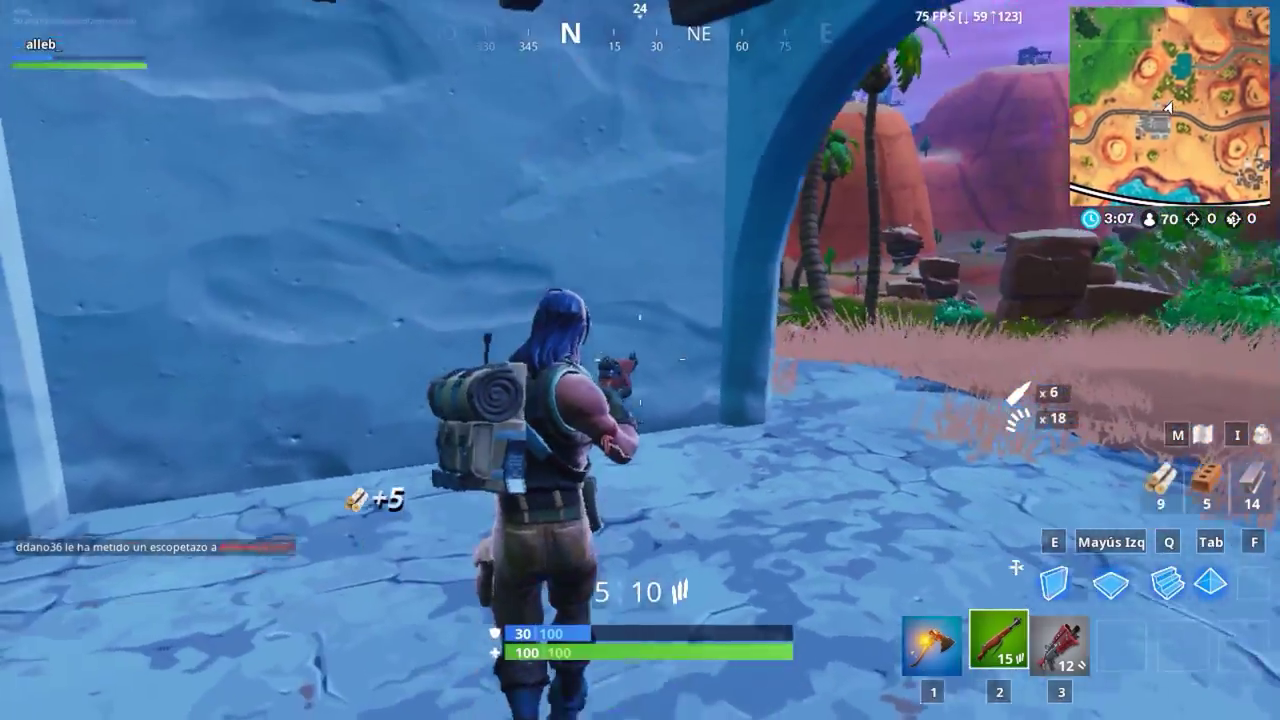
key("w")
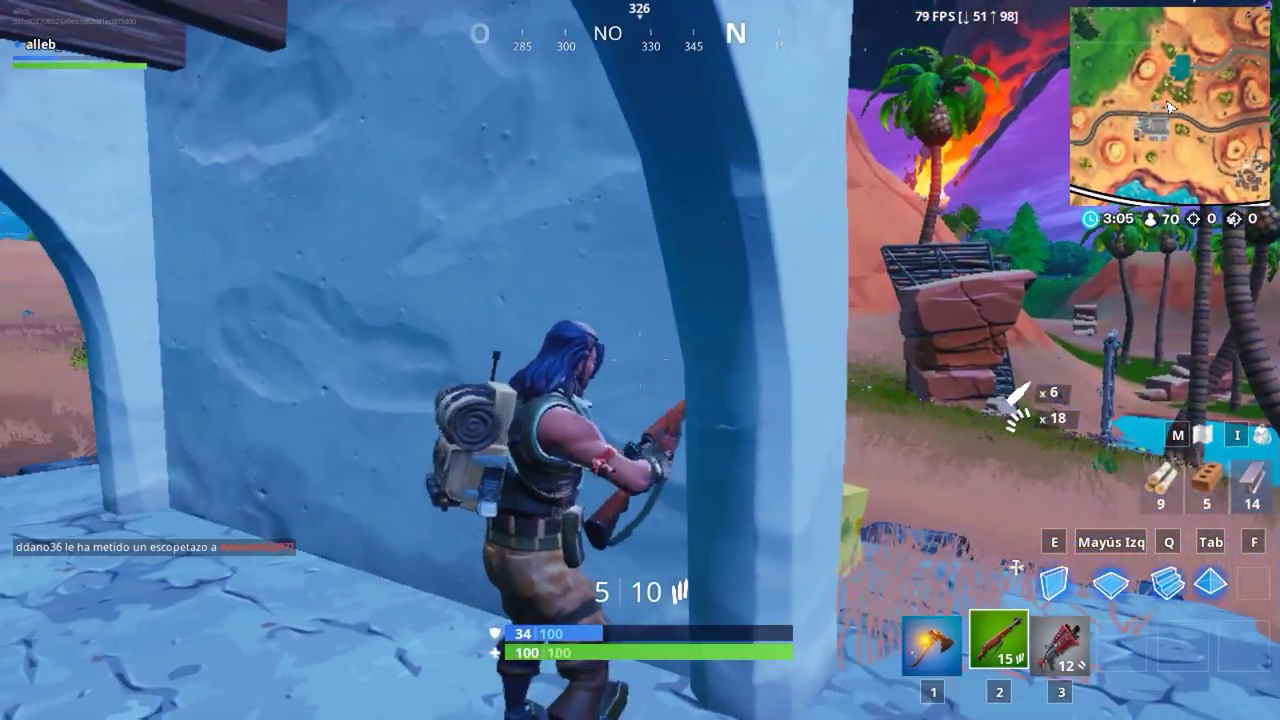